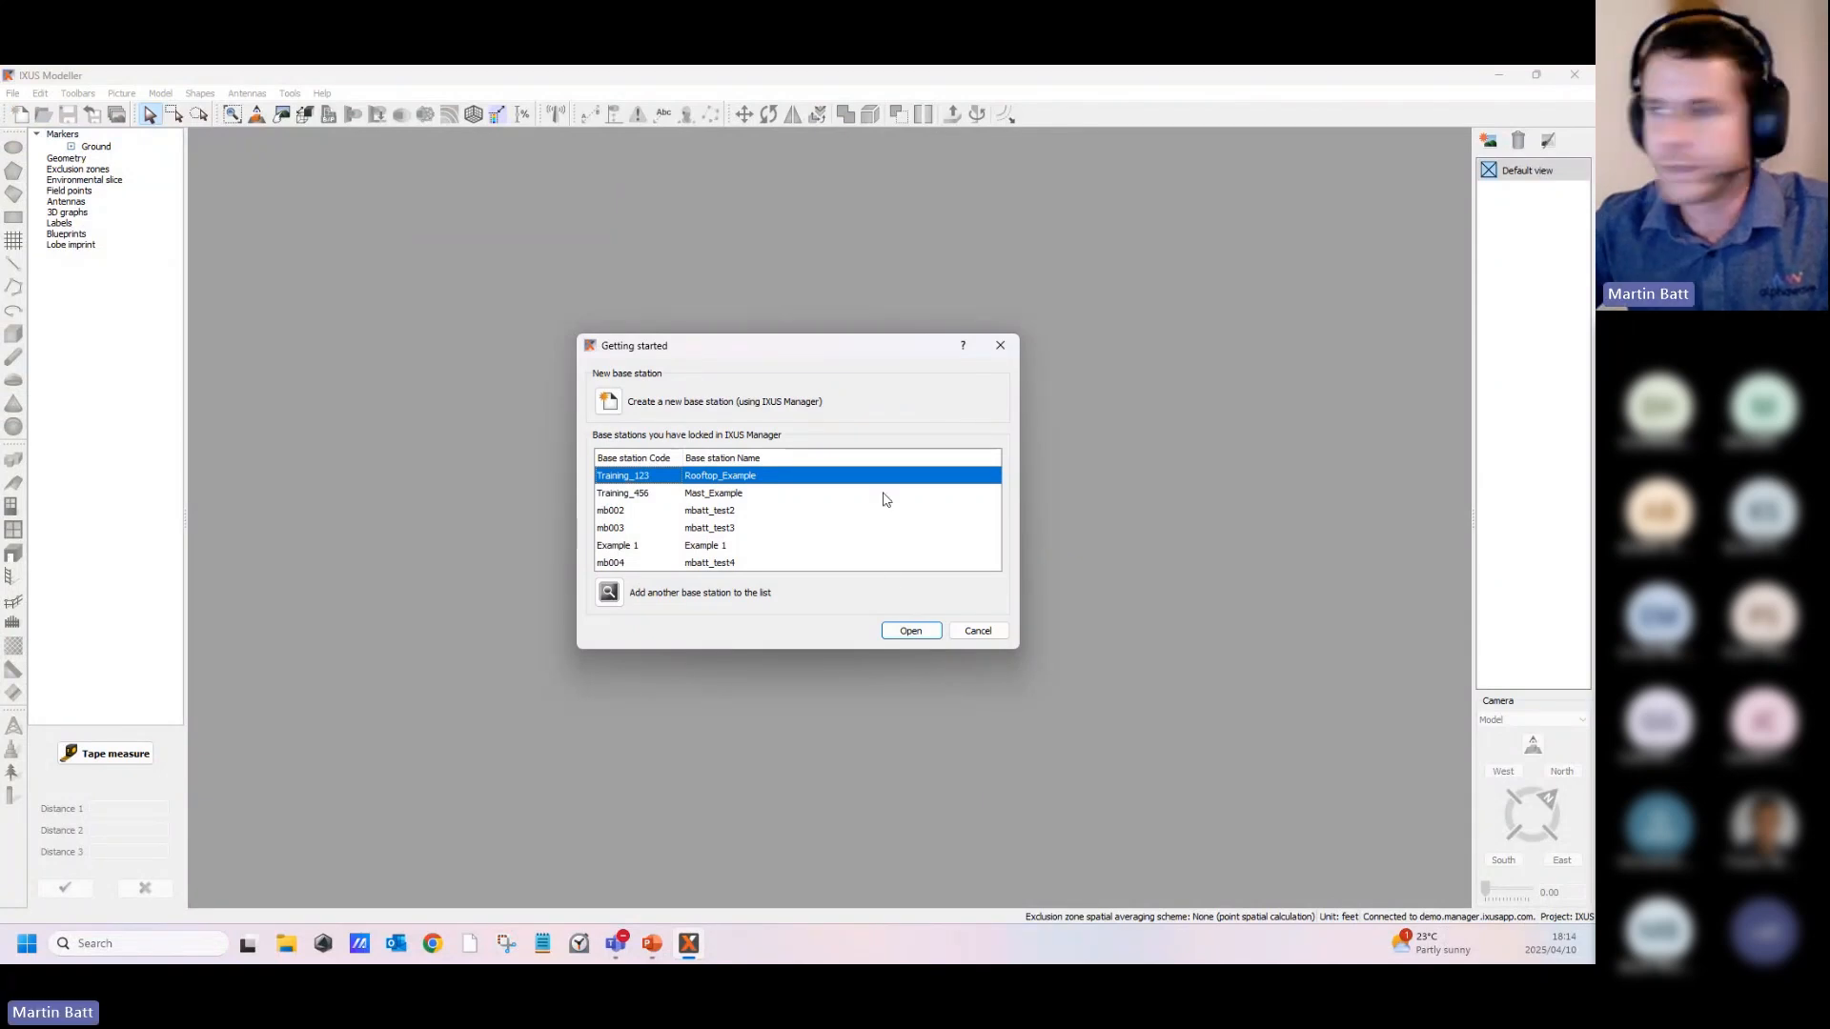
Step: Open the Rooftop_Example base station model
double_click(719, 477)
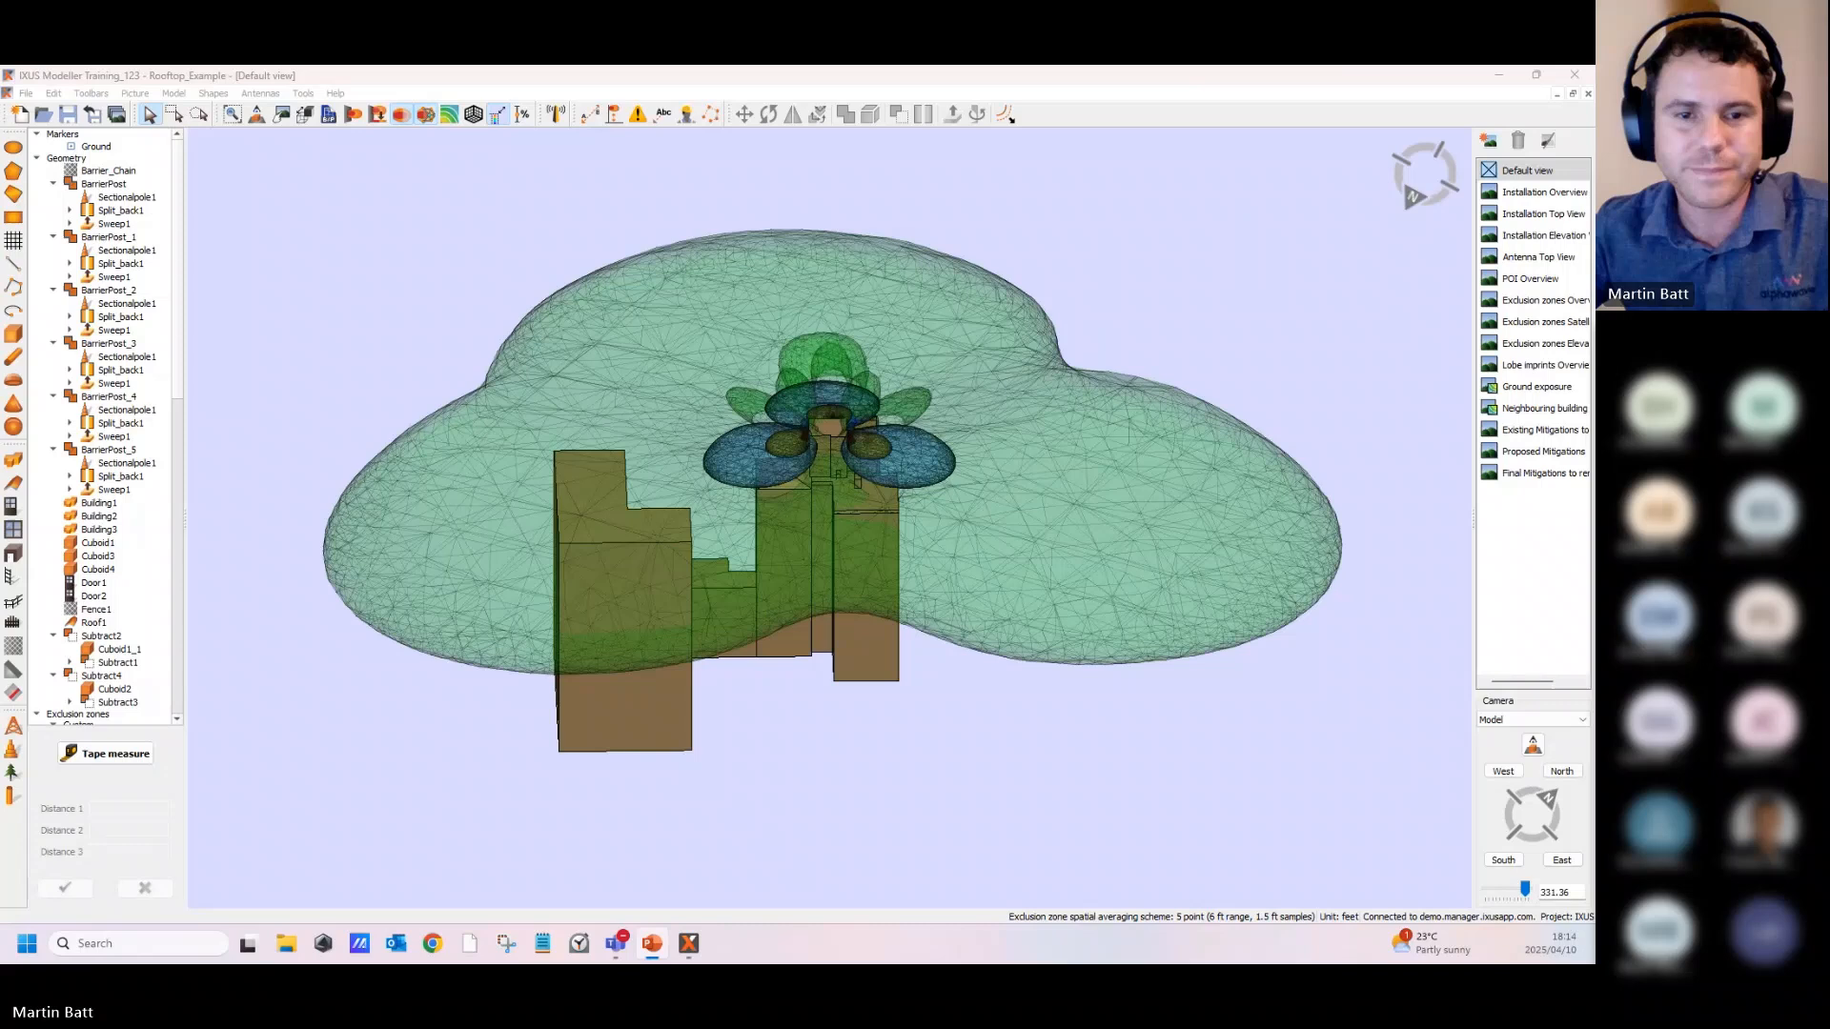
left_click(393, 353)
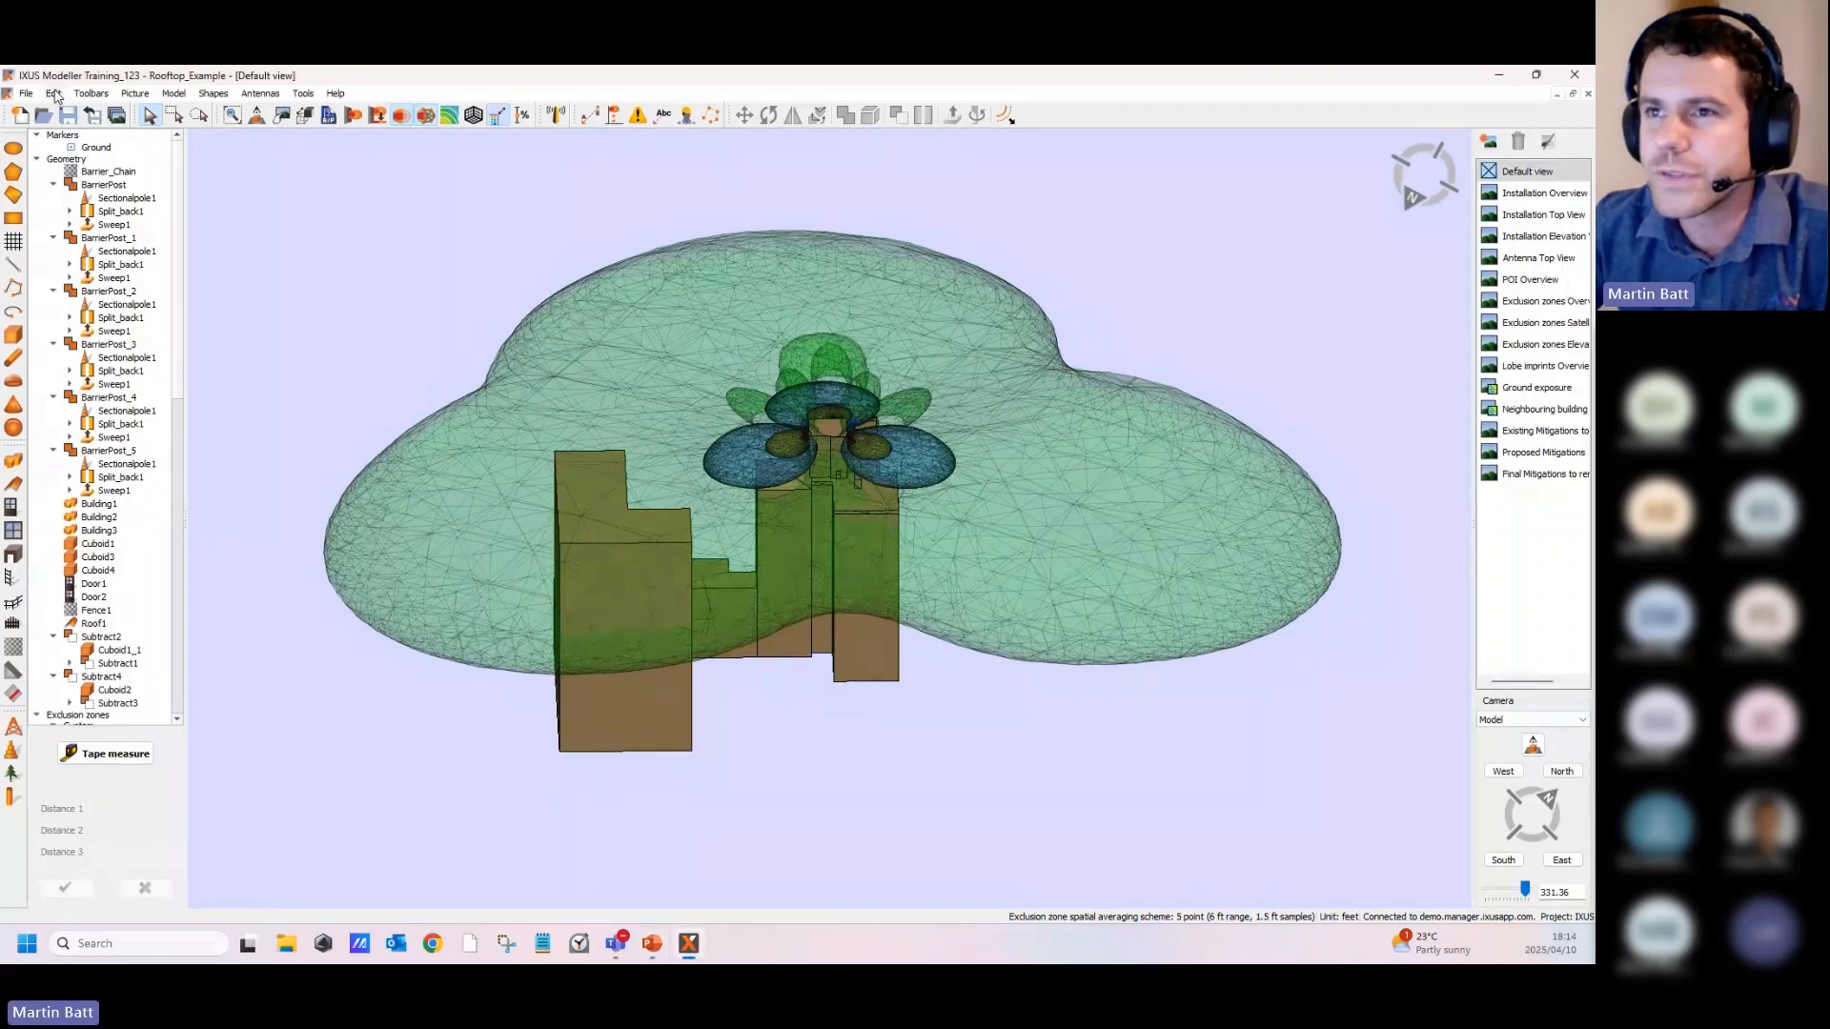
Step: Review the login, general and appearance preferences, including the rendering device choices, and close them without saving
left_click(53, 93)
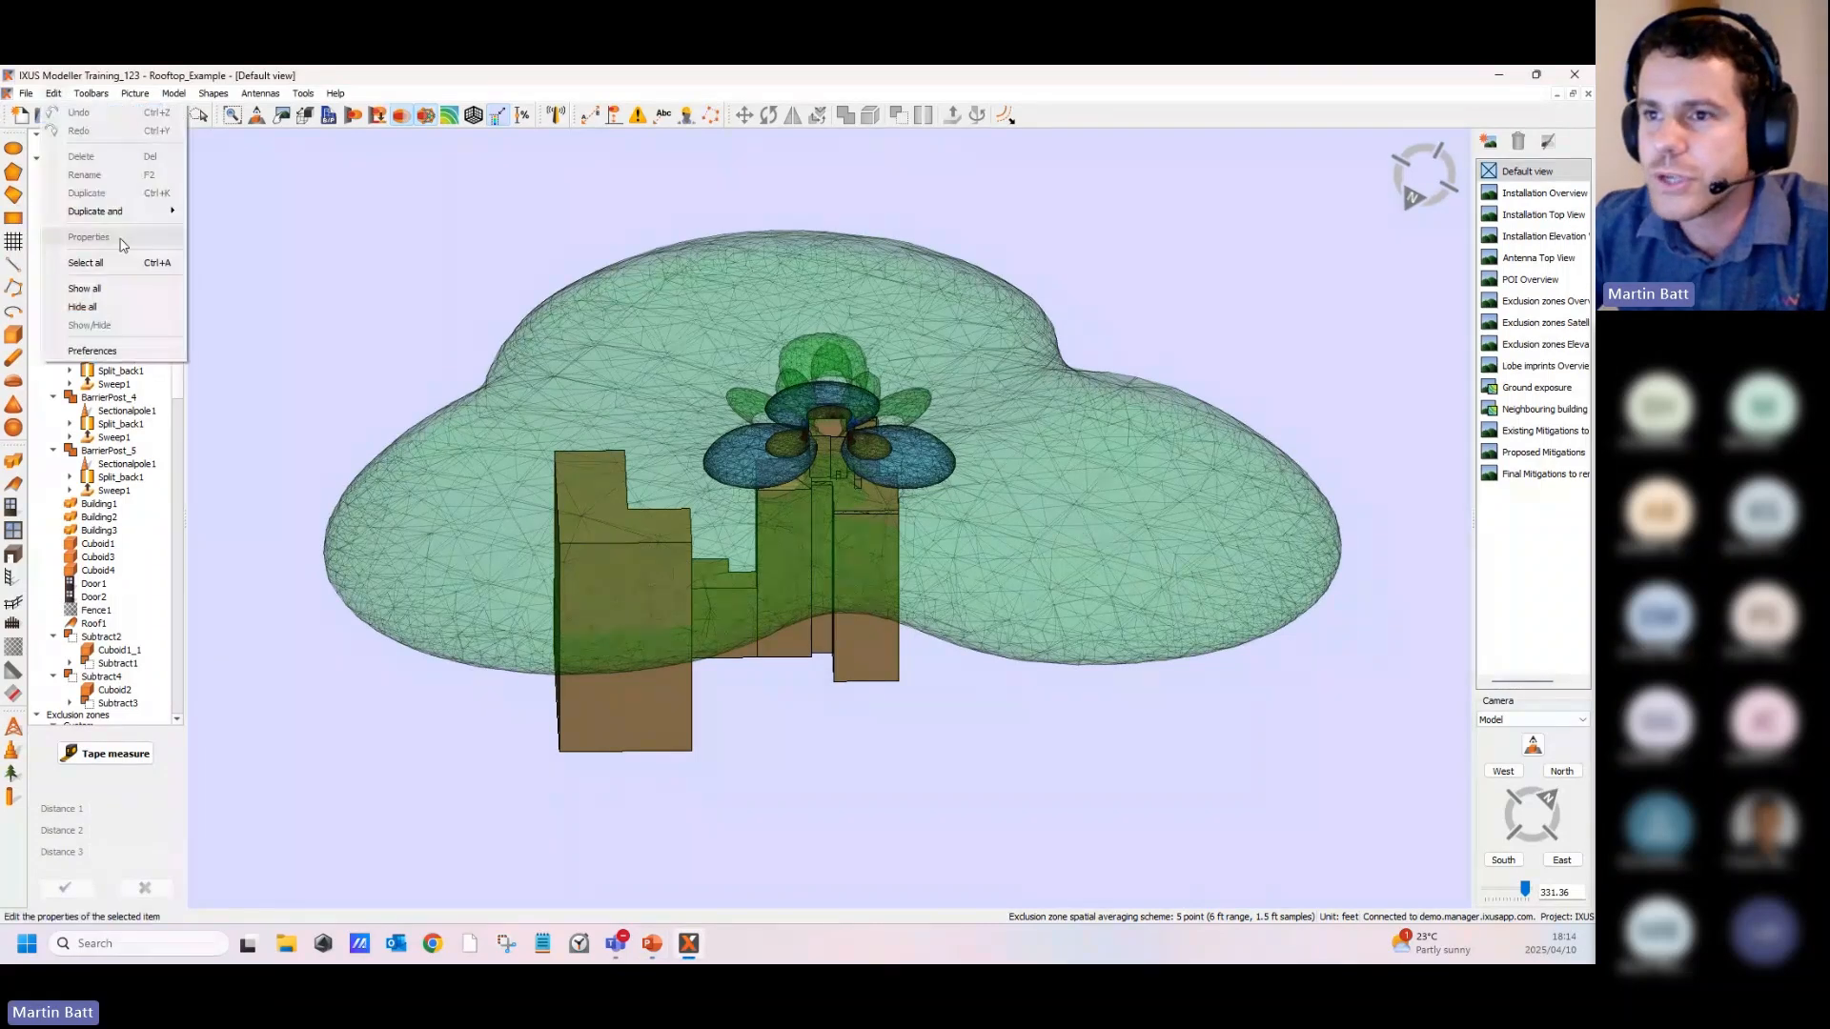
left_click(97, 351)
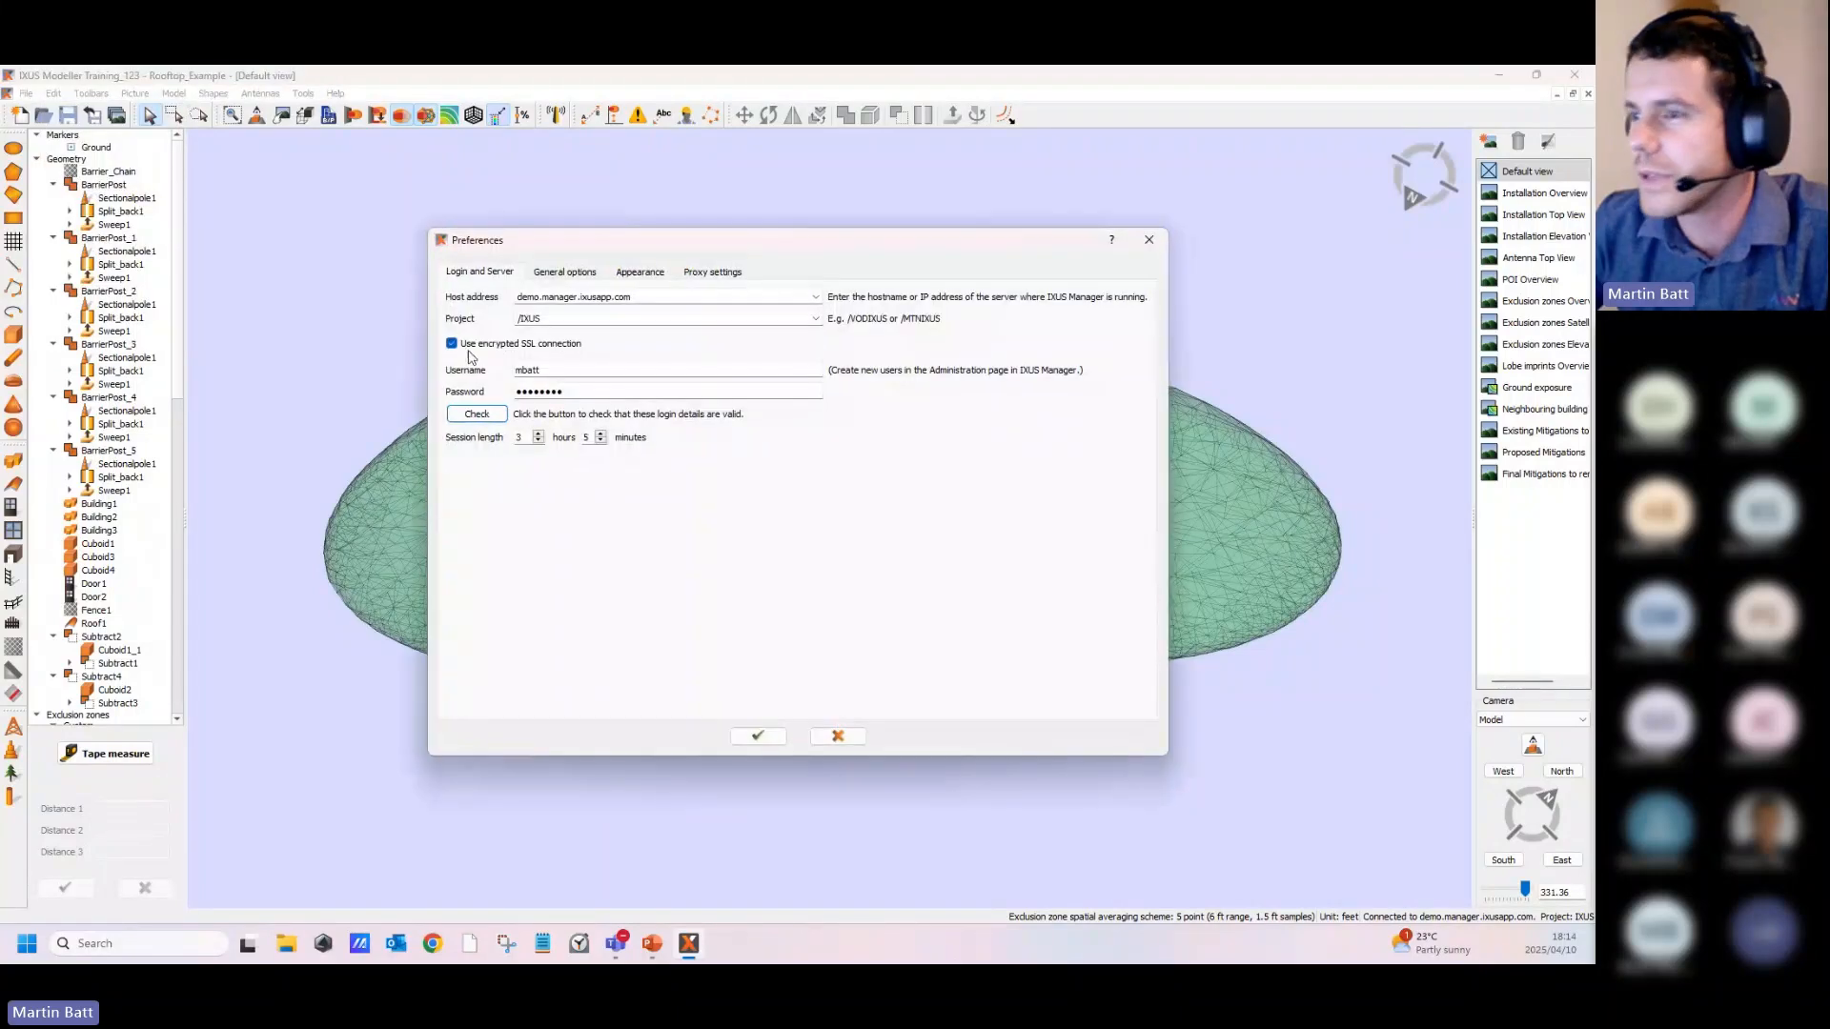
left_click(572, 274)
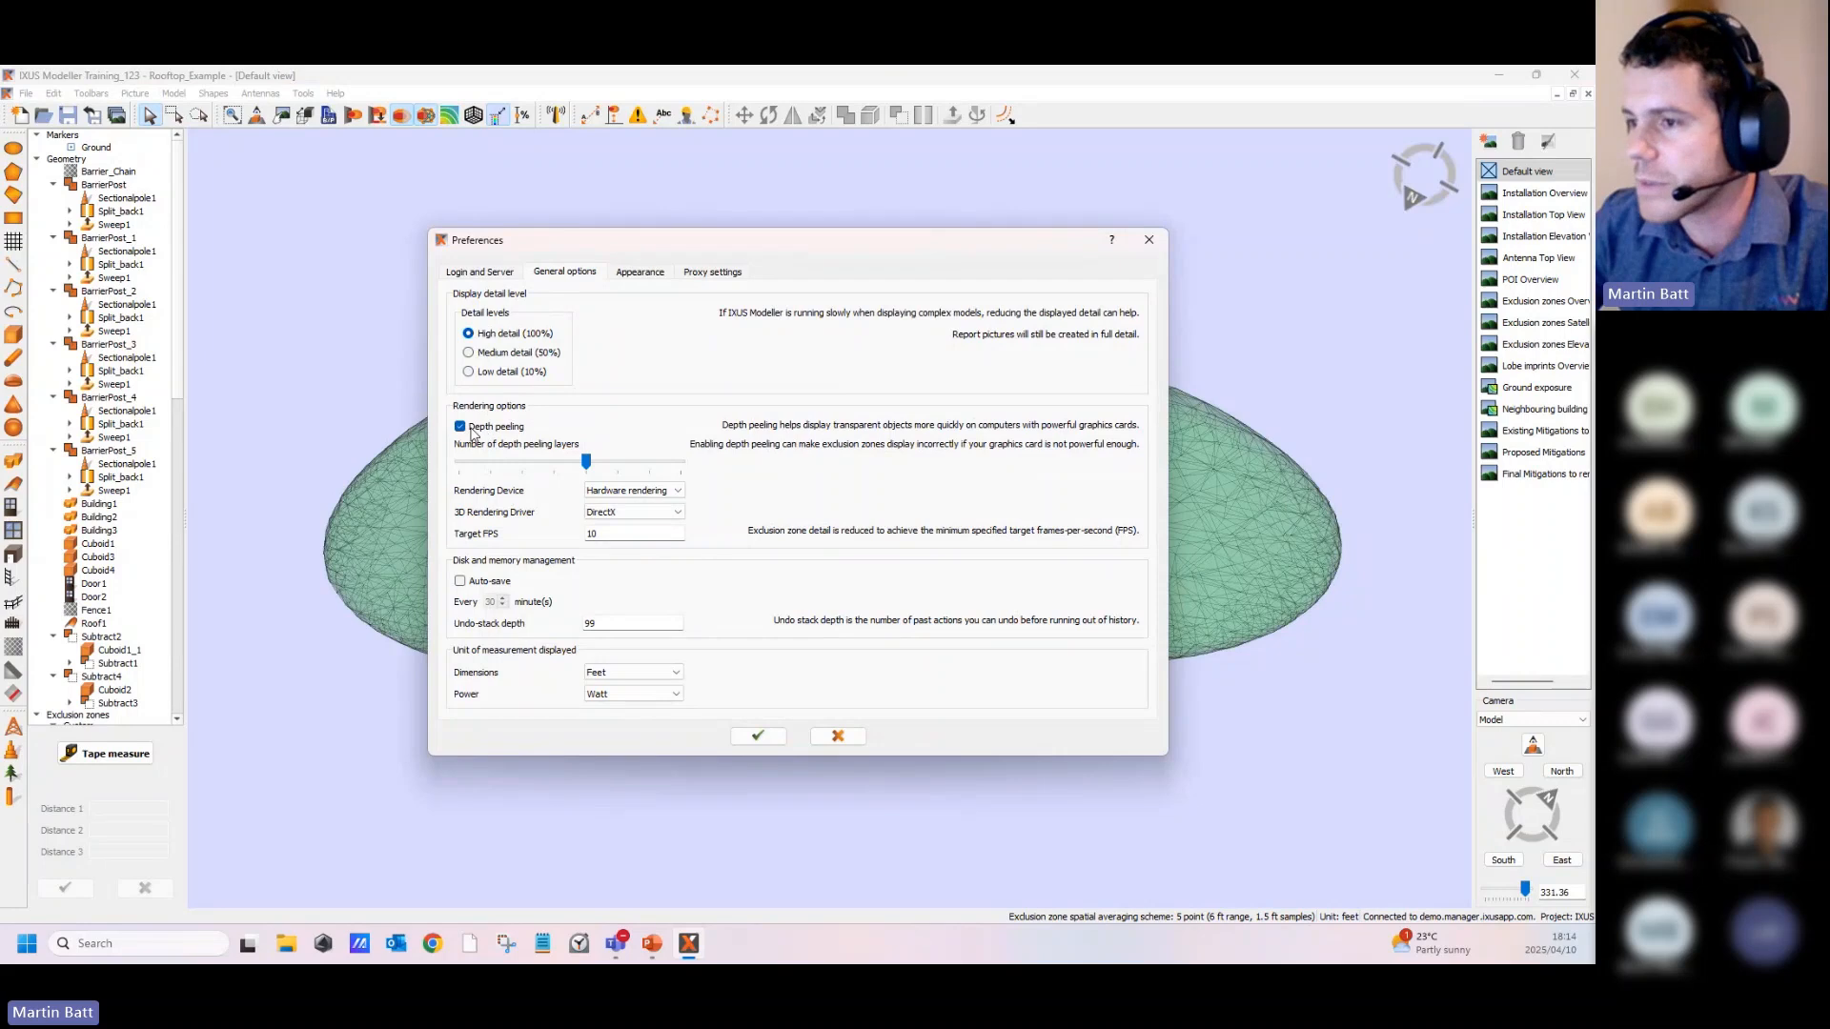
left_click(654, 492)
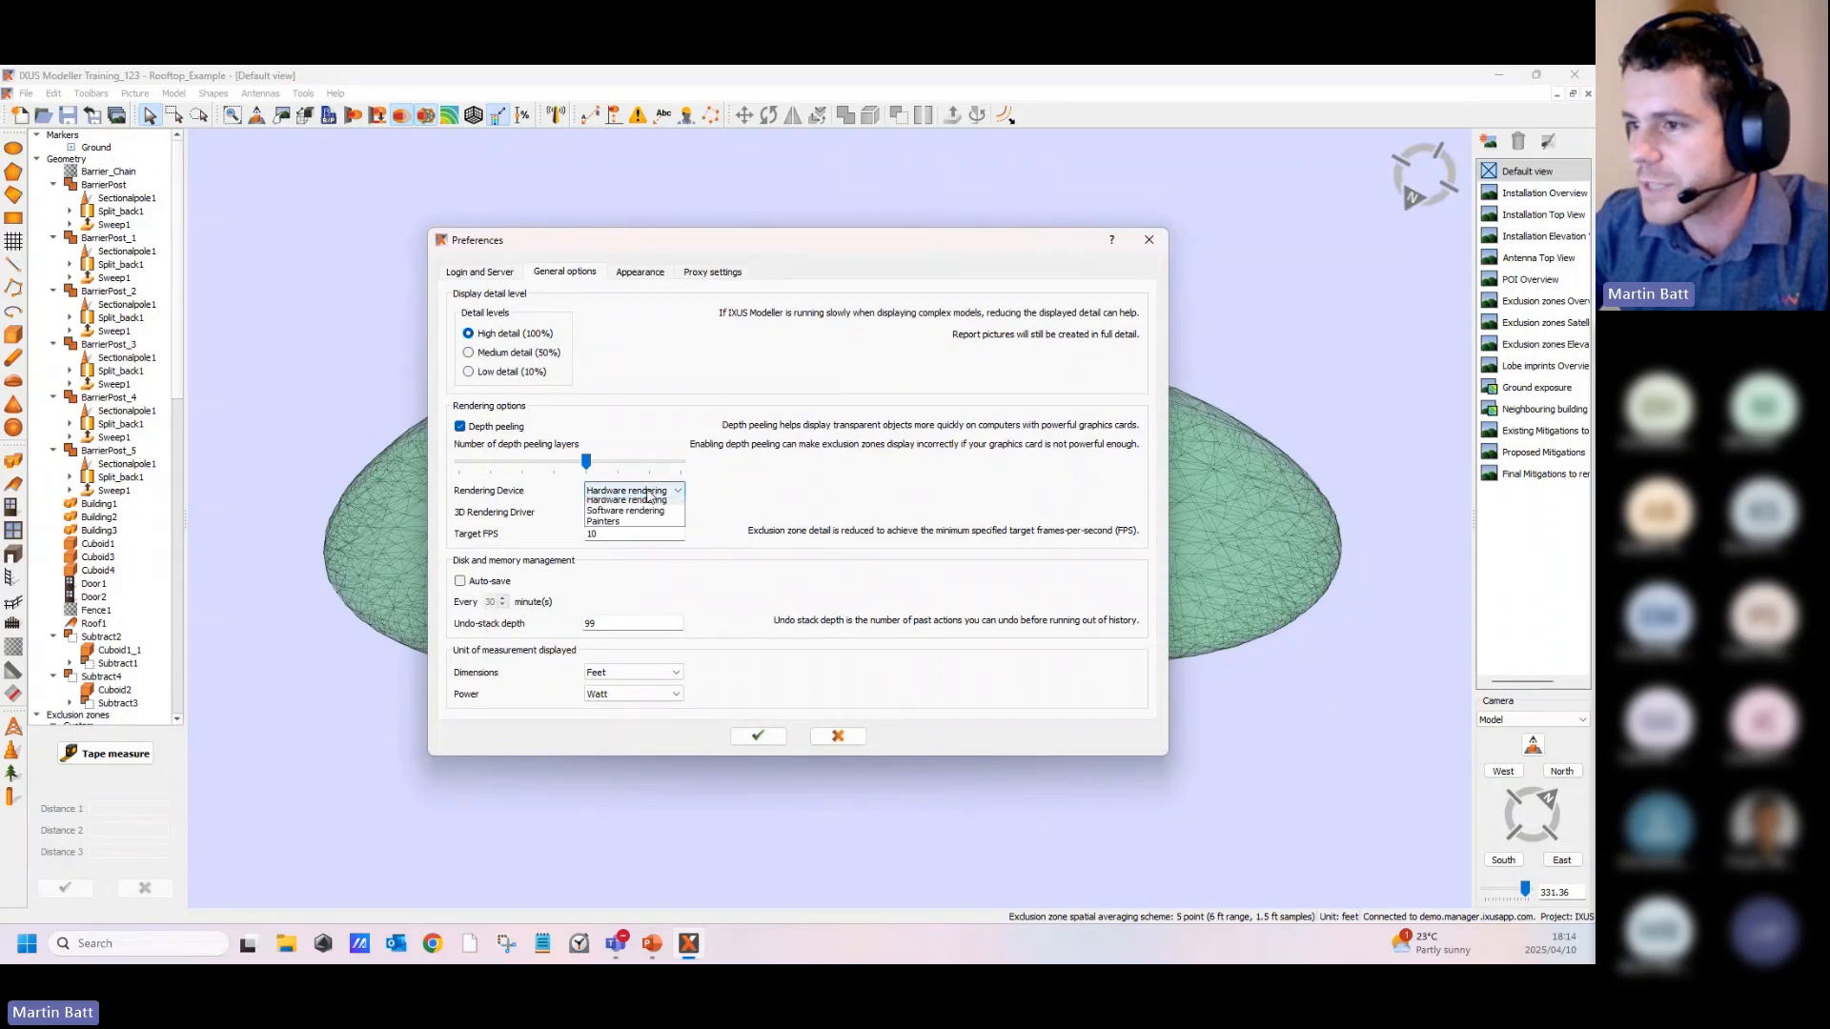
left_click(624, 493)
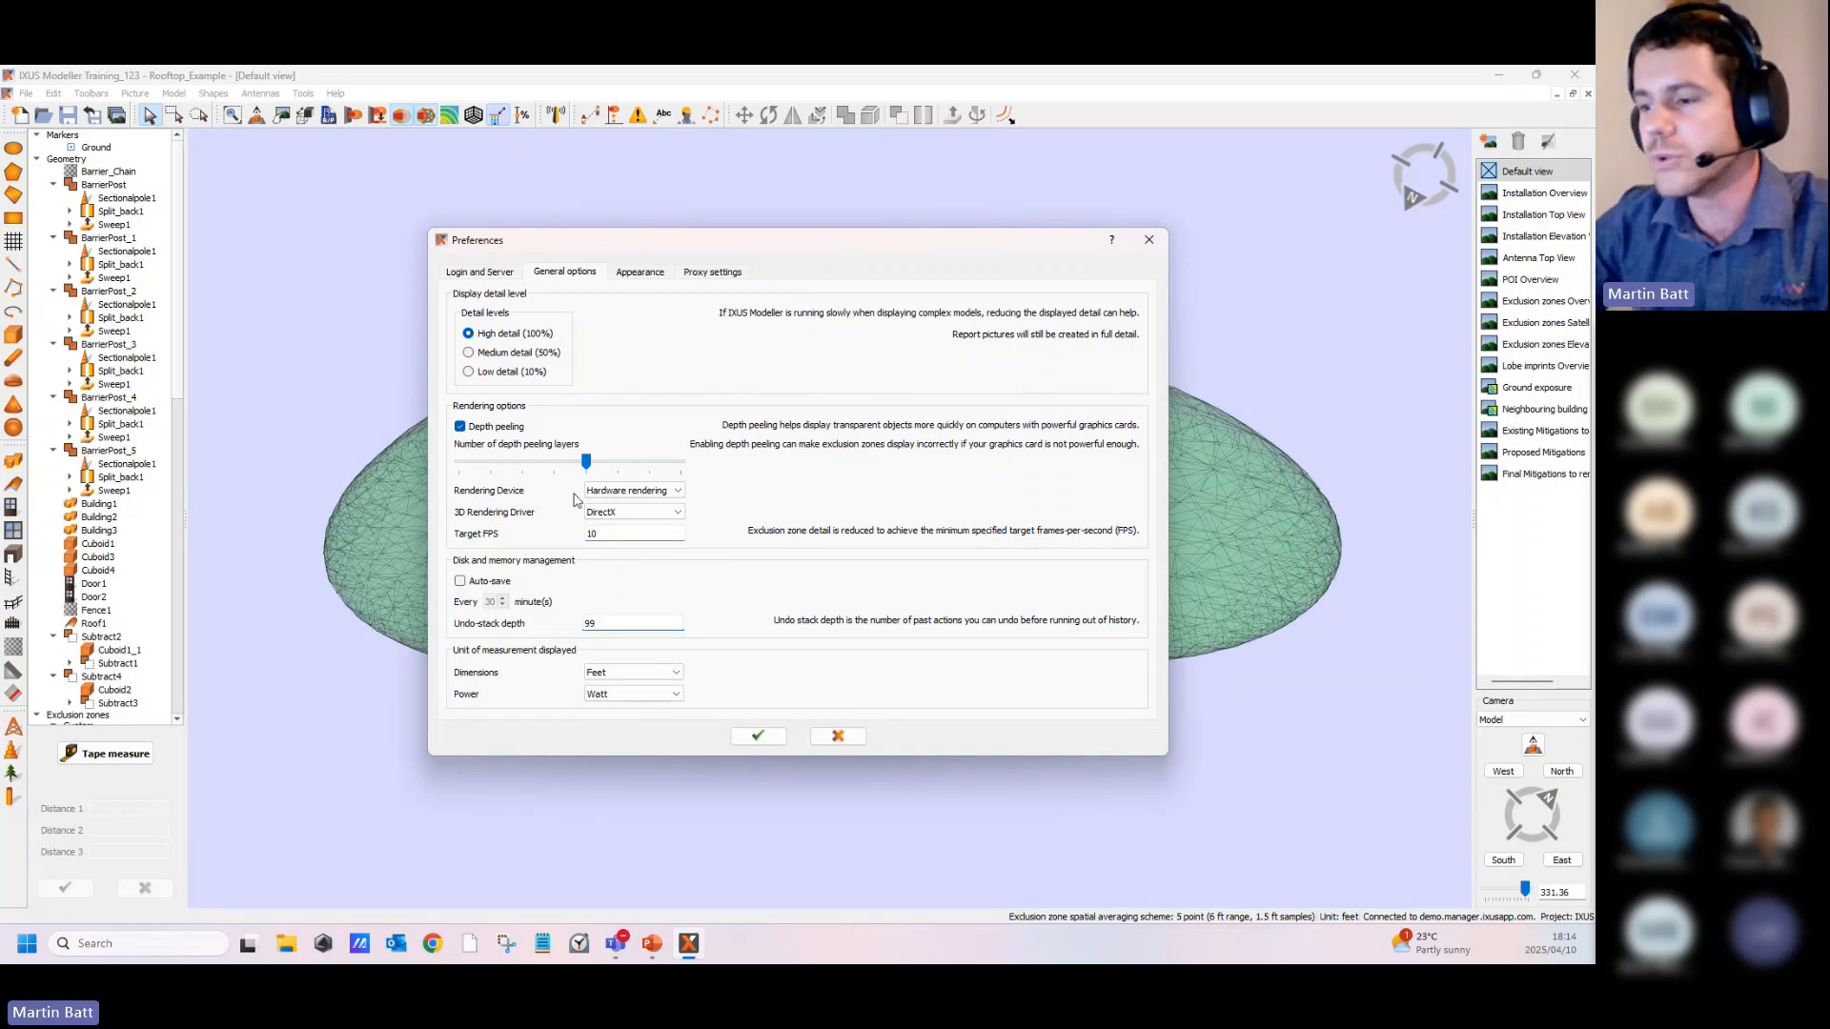
left_click(641, 275)
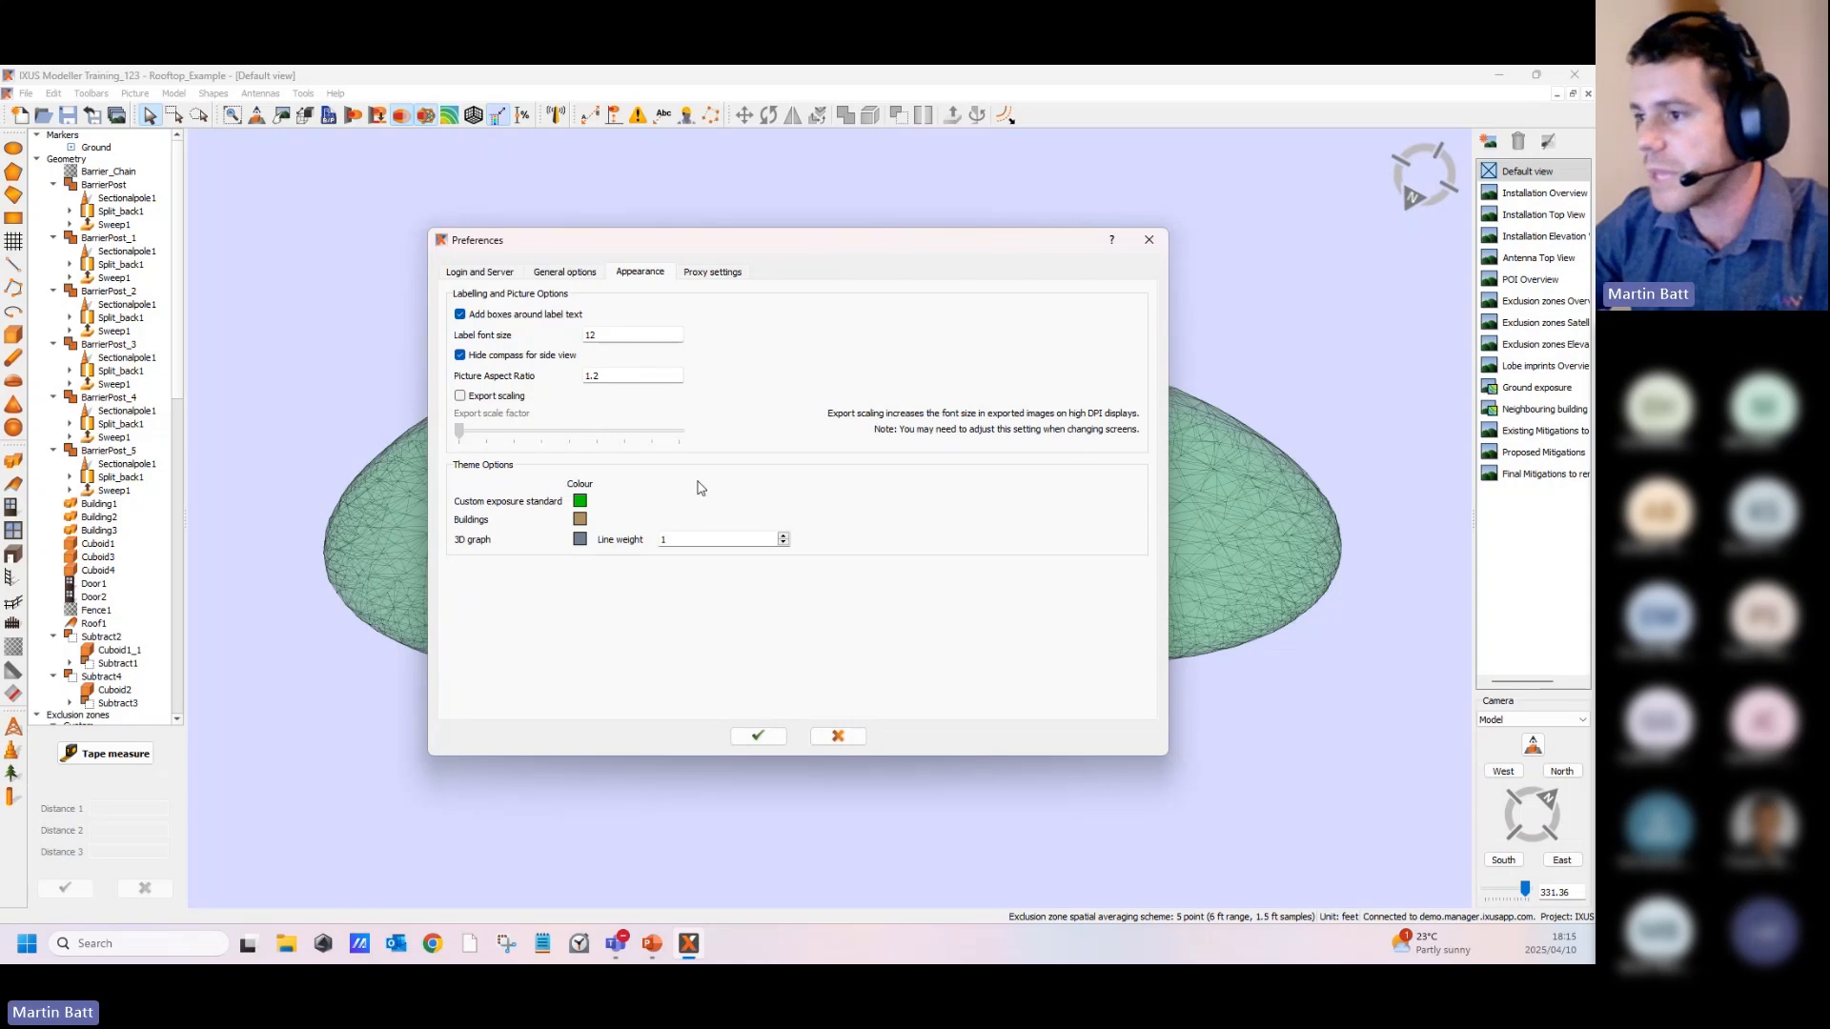
left_click(568, 275)
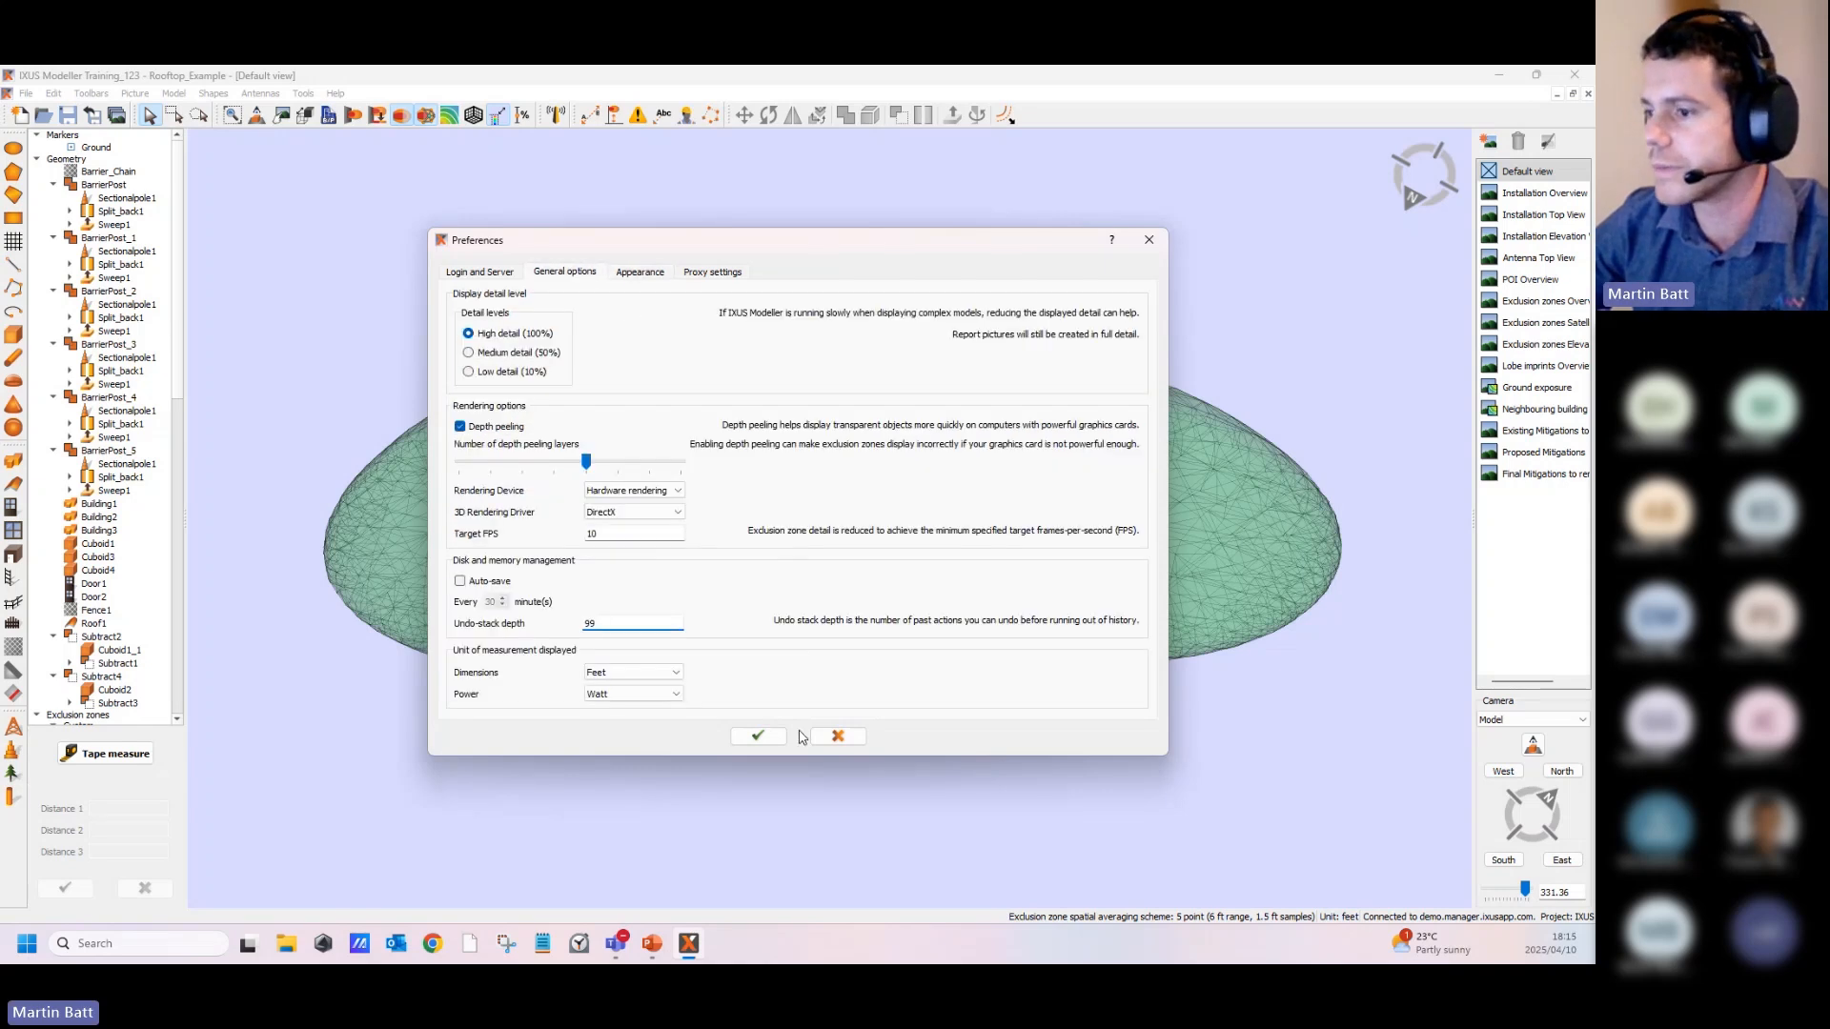
left_click(838, 739)
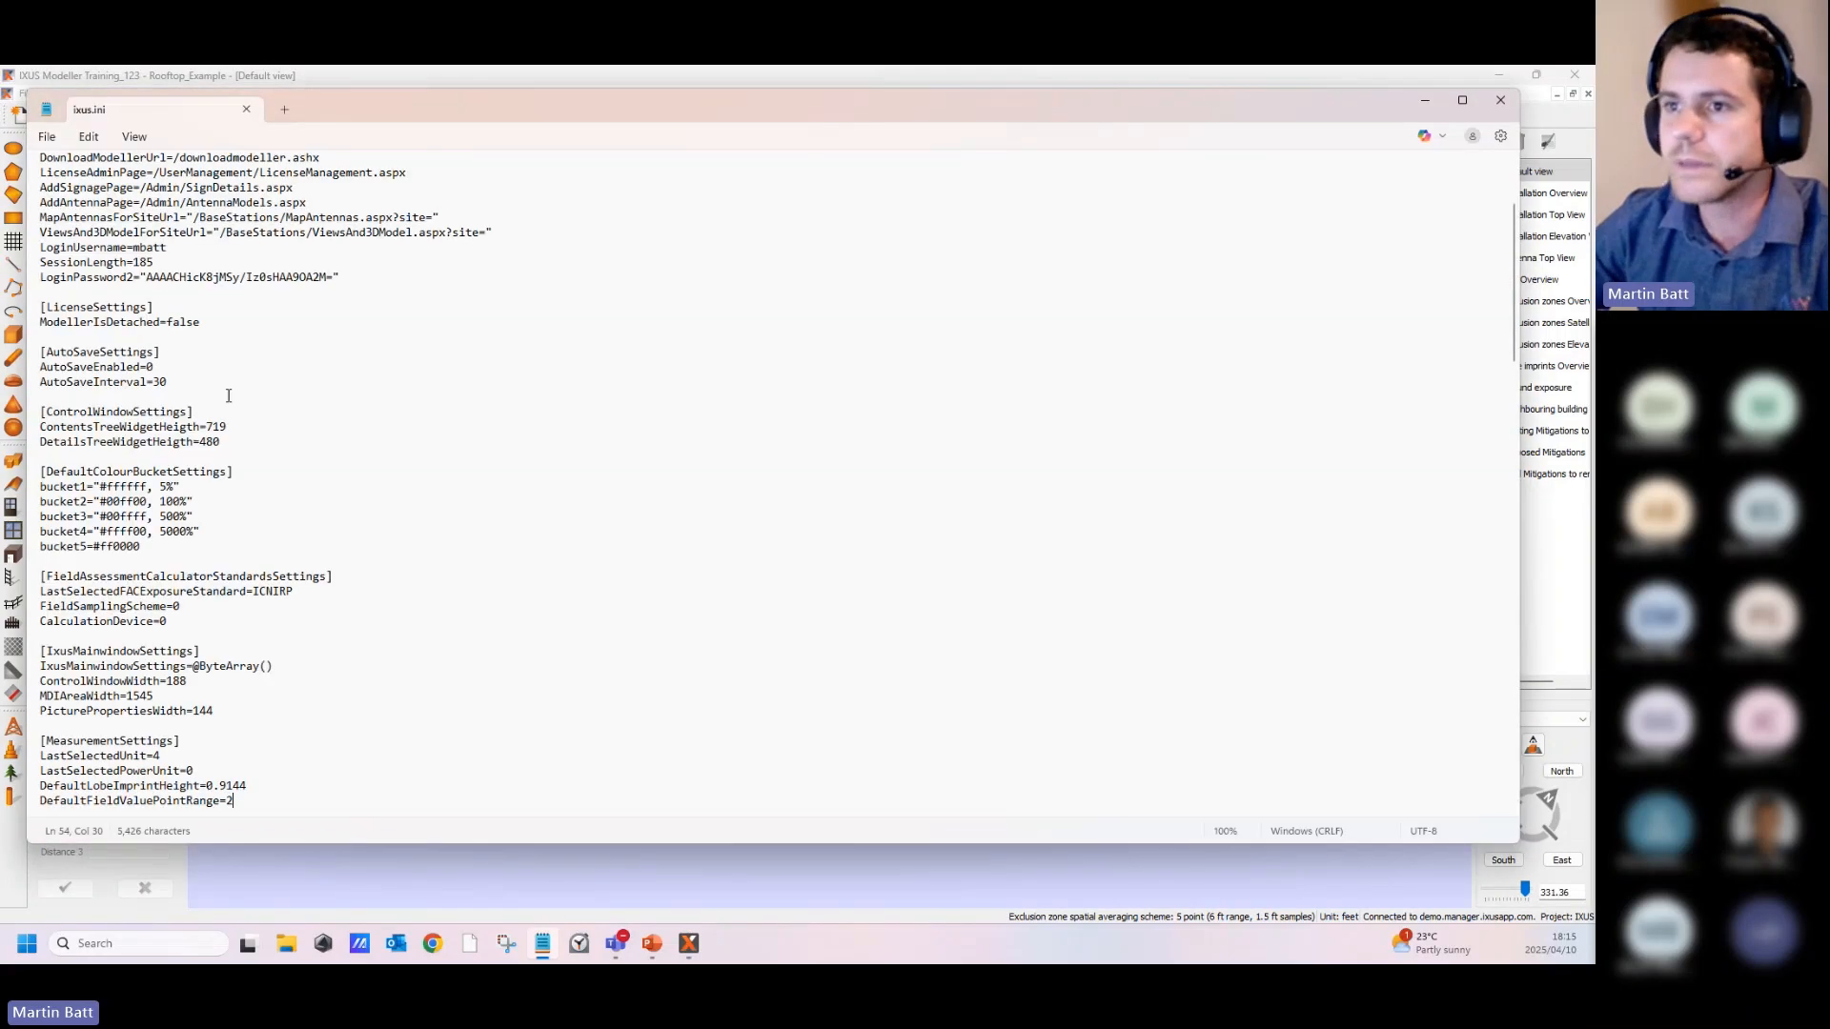
Step: Search the ixus.ini file for "lobe" and highlight the DefaultLobeImprintHeight line
left_click(229, 395)
key("ctrl+f")
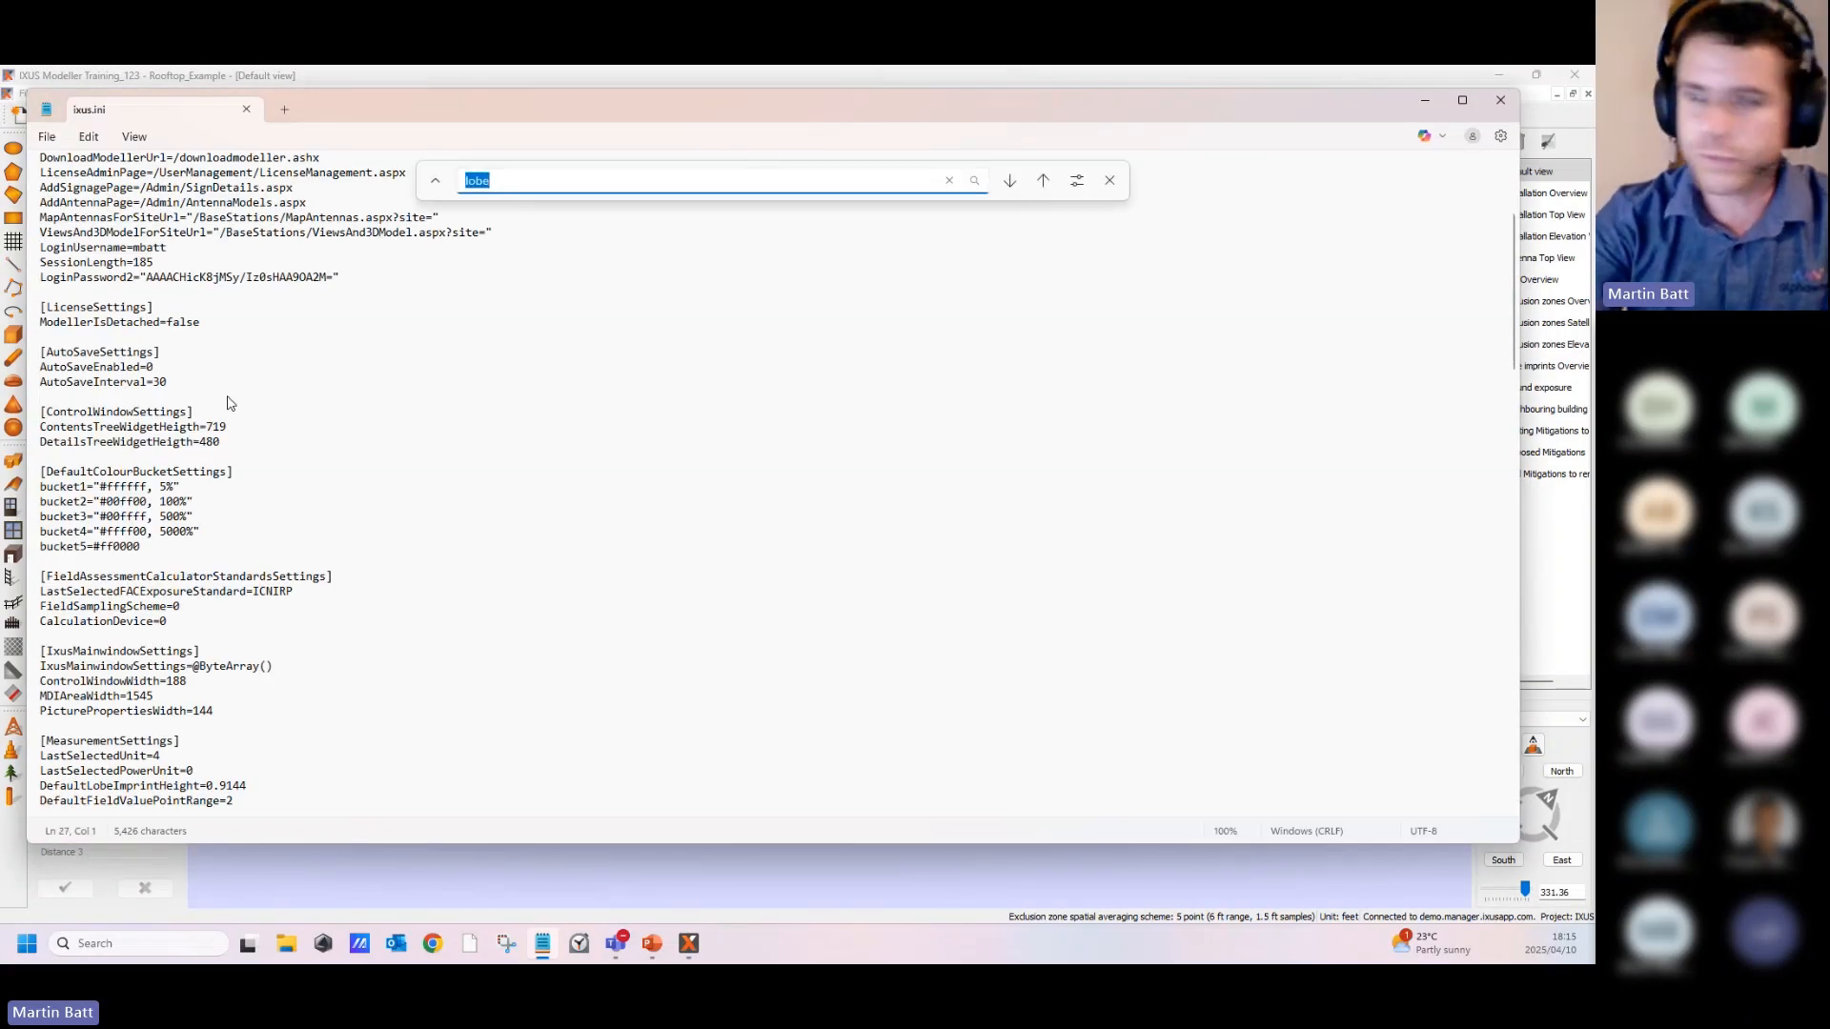
type("lobe")
key("Return")
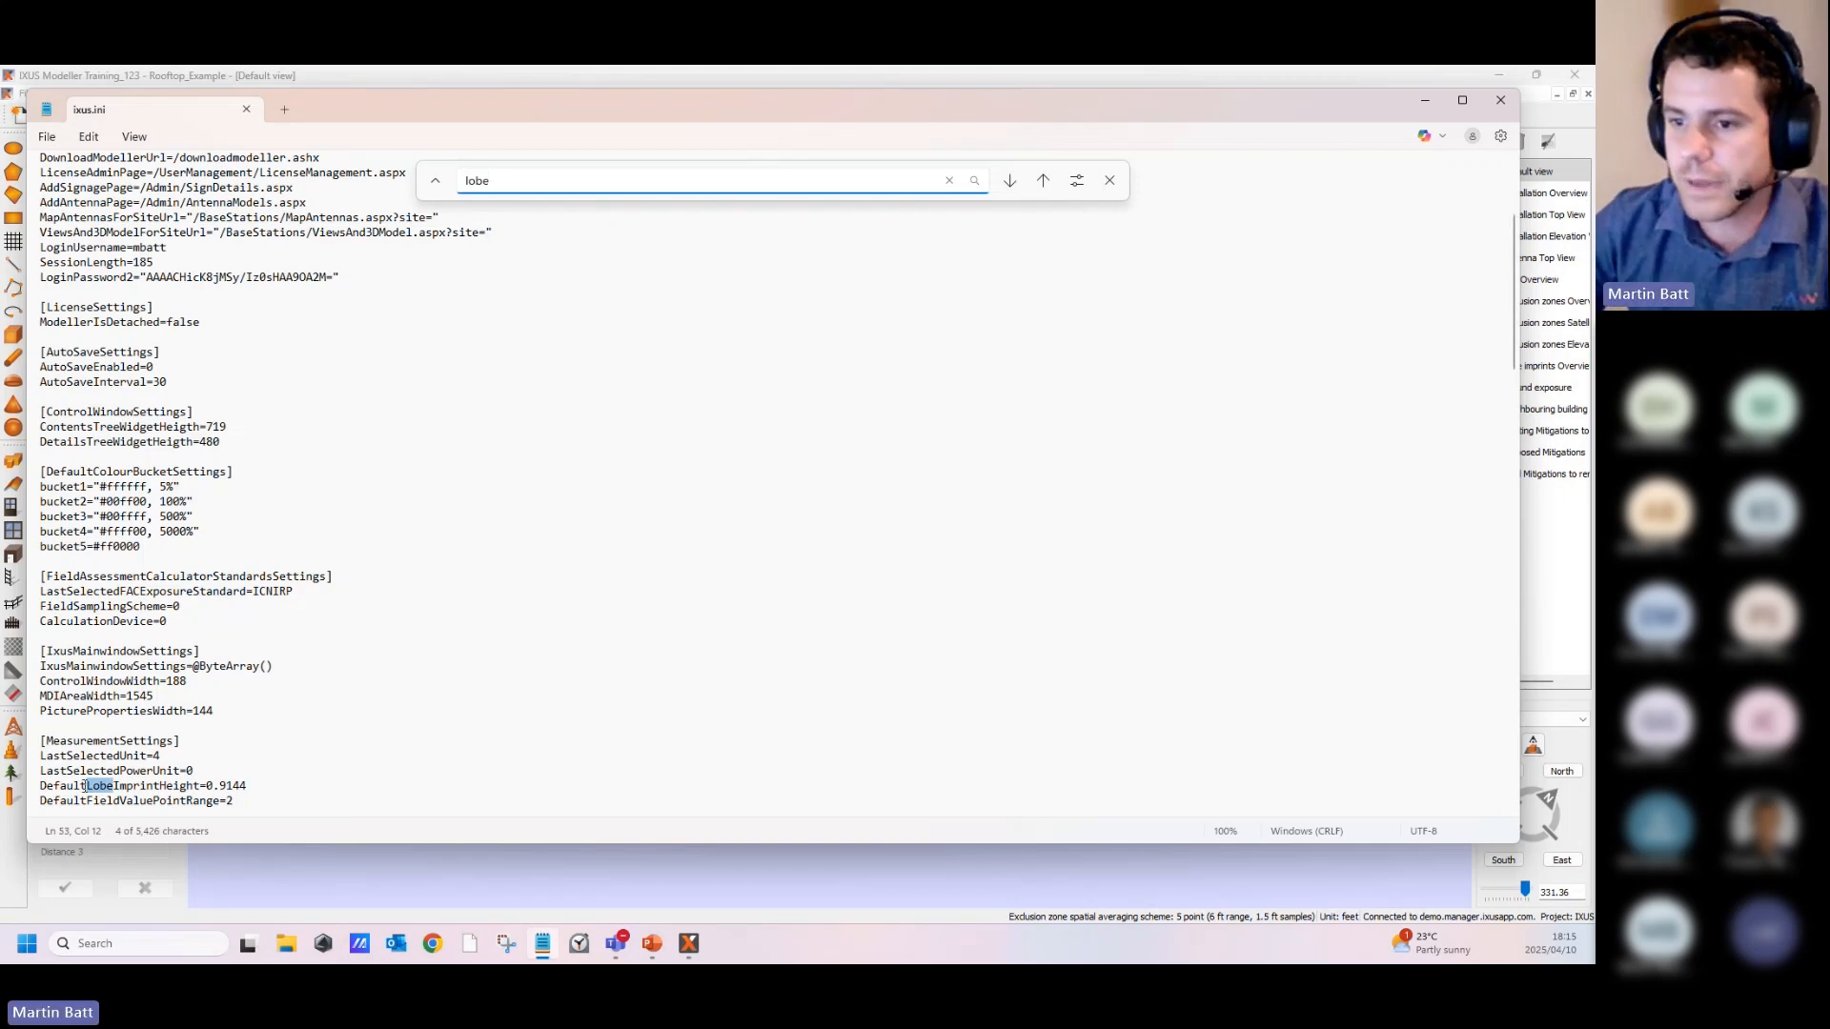
left_click(47, 786)
left_click_drag(41, 785, 247, 787)
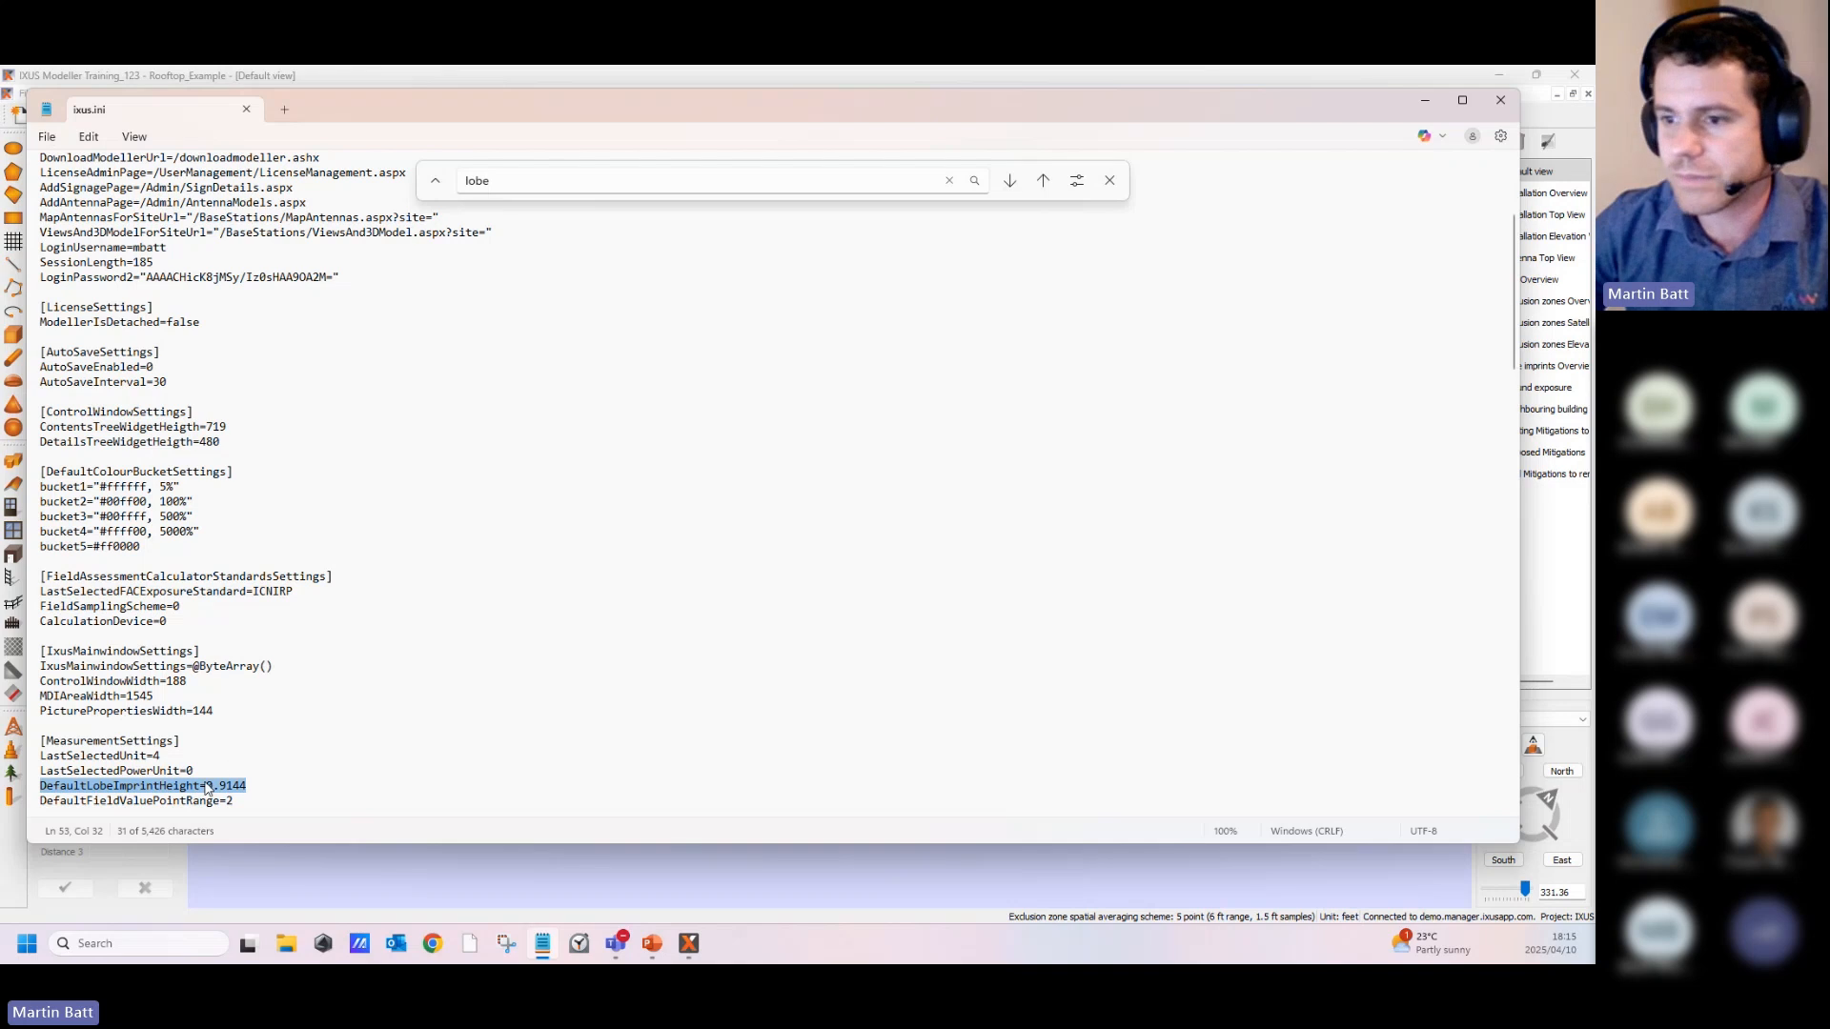
Step: Examine the DefaultLobeImprintHeight value under MeasurementSettings in ixus.ini, and return to the rooftop model in IXUS Modeller
scroll(206, 787, "down", 2)
key("Right")
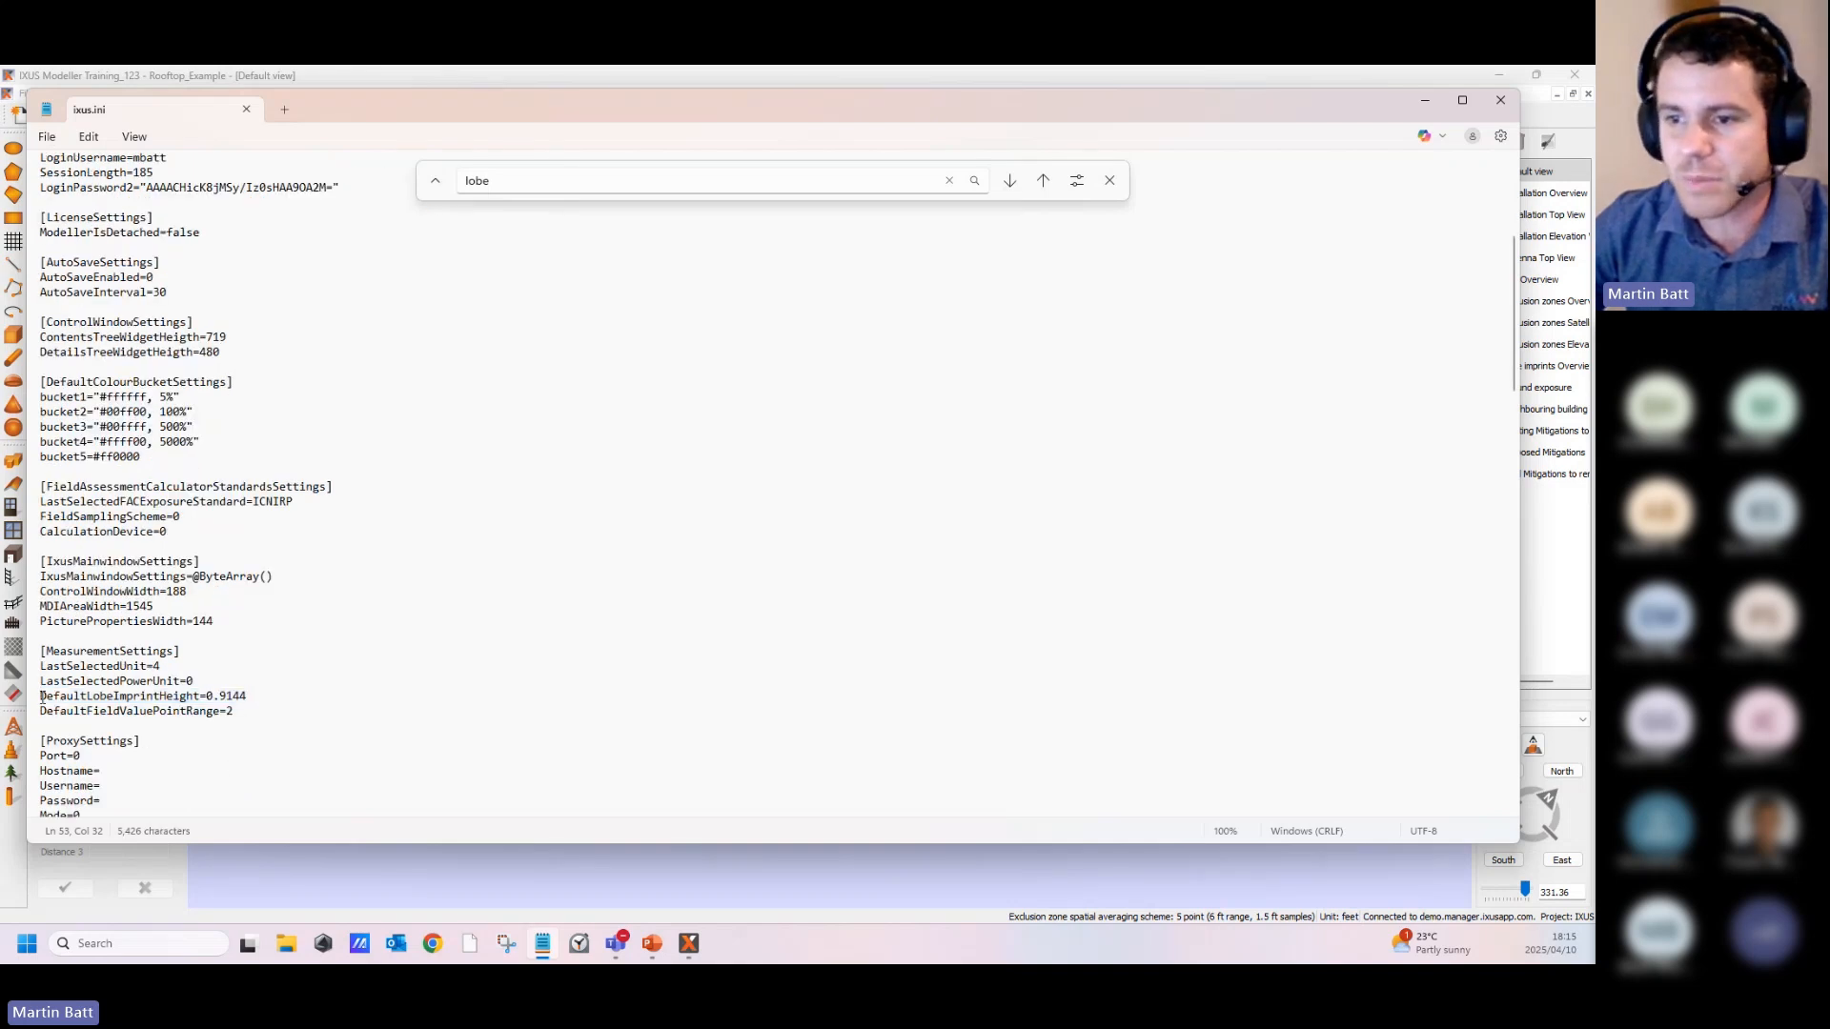
left_click_drag(42, 699, 243, 697)
left_click(215, 698)
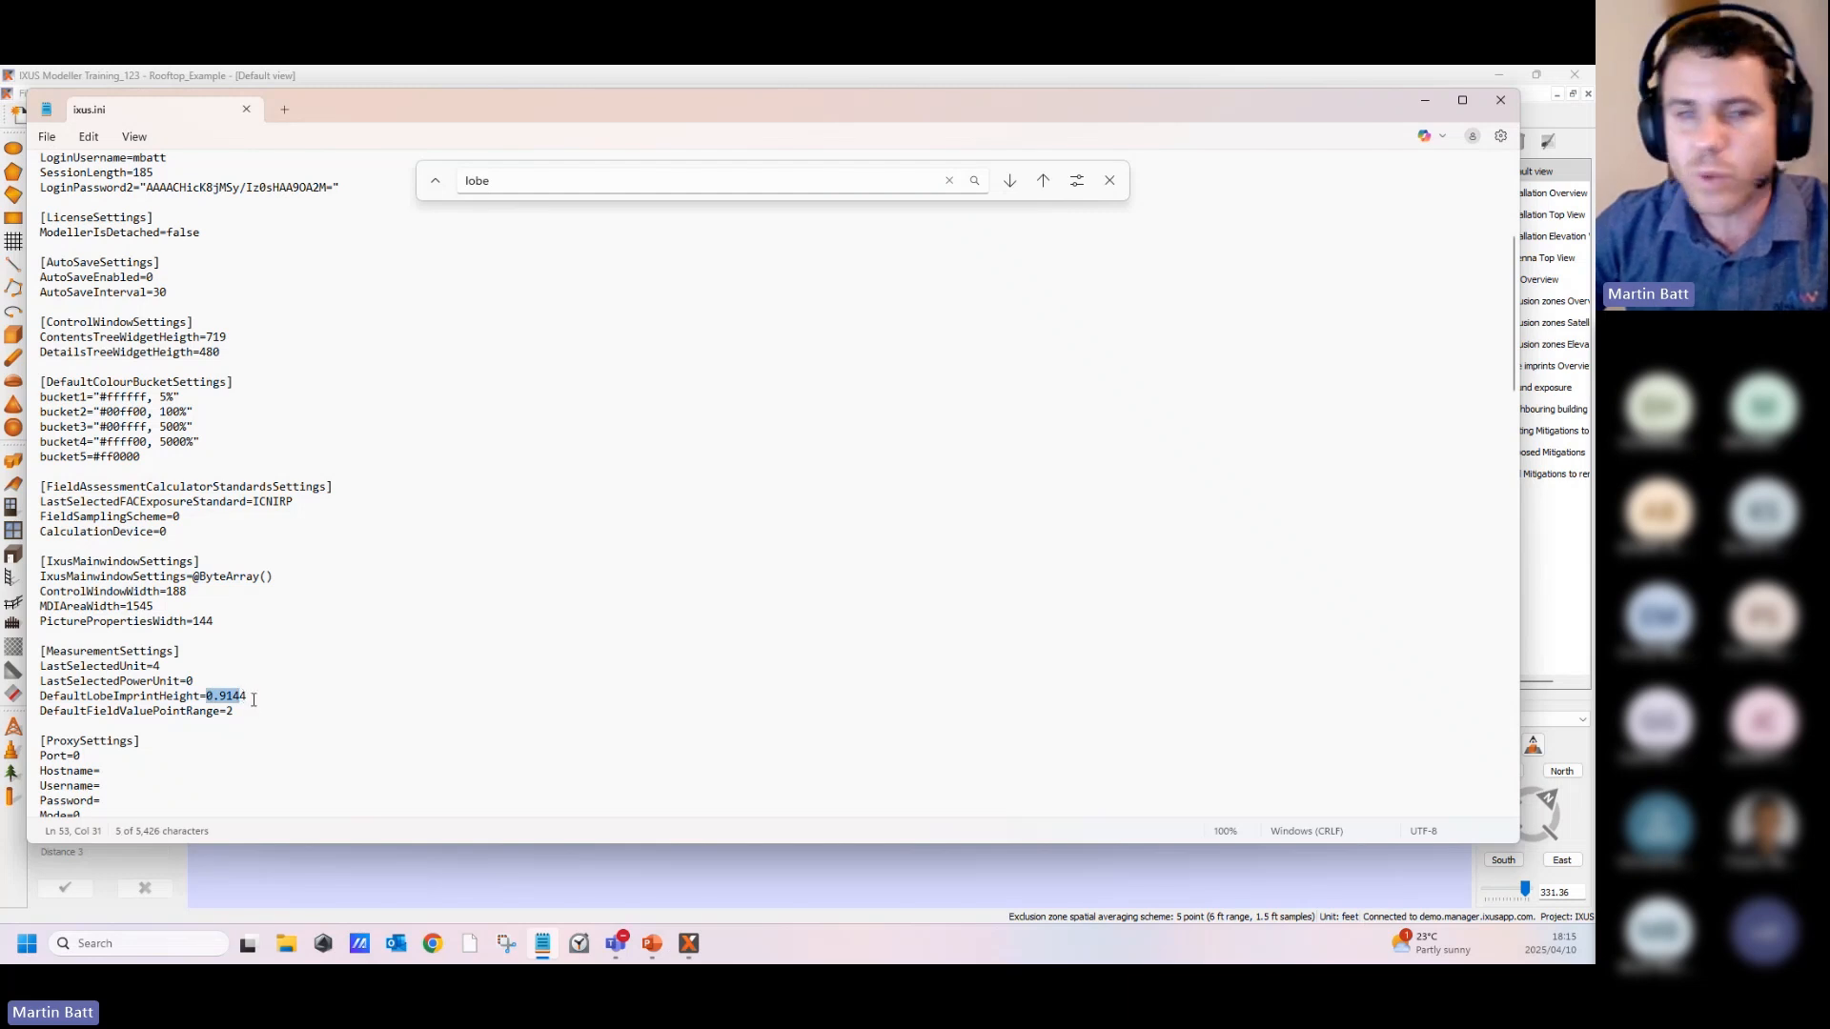
left_click(256, 699)
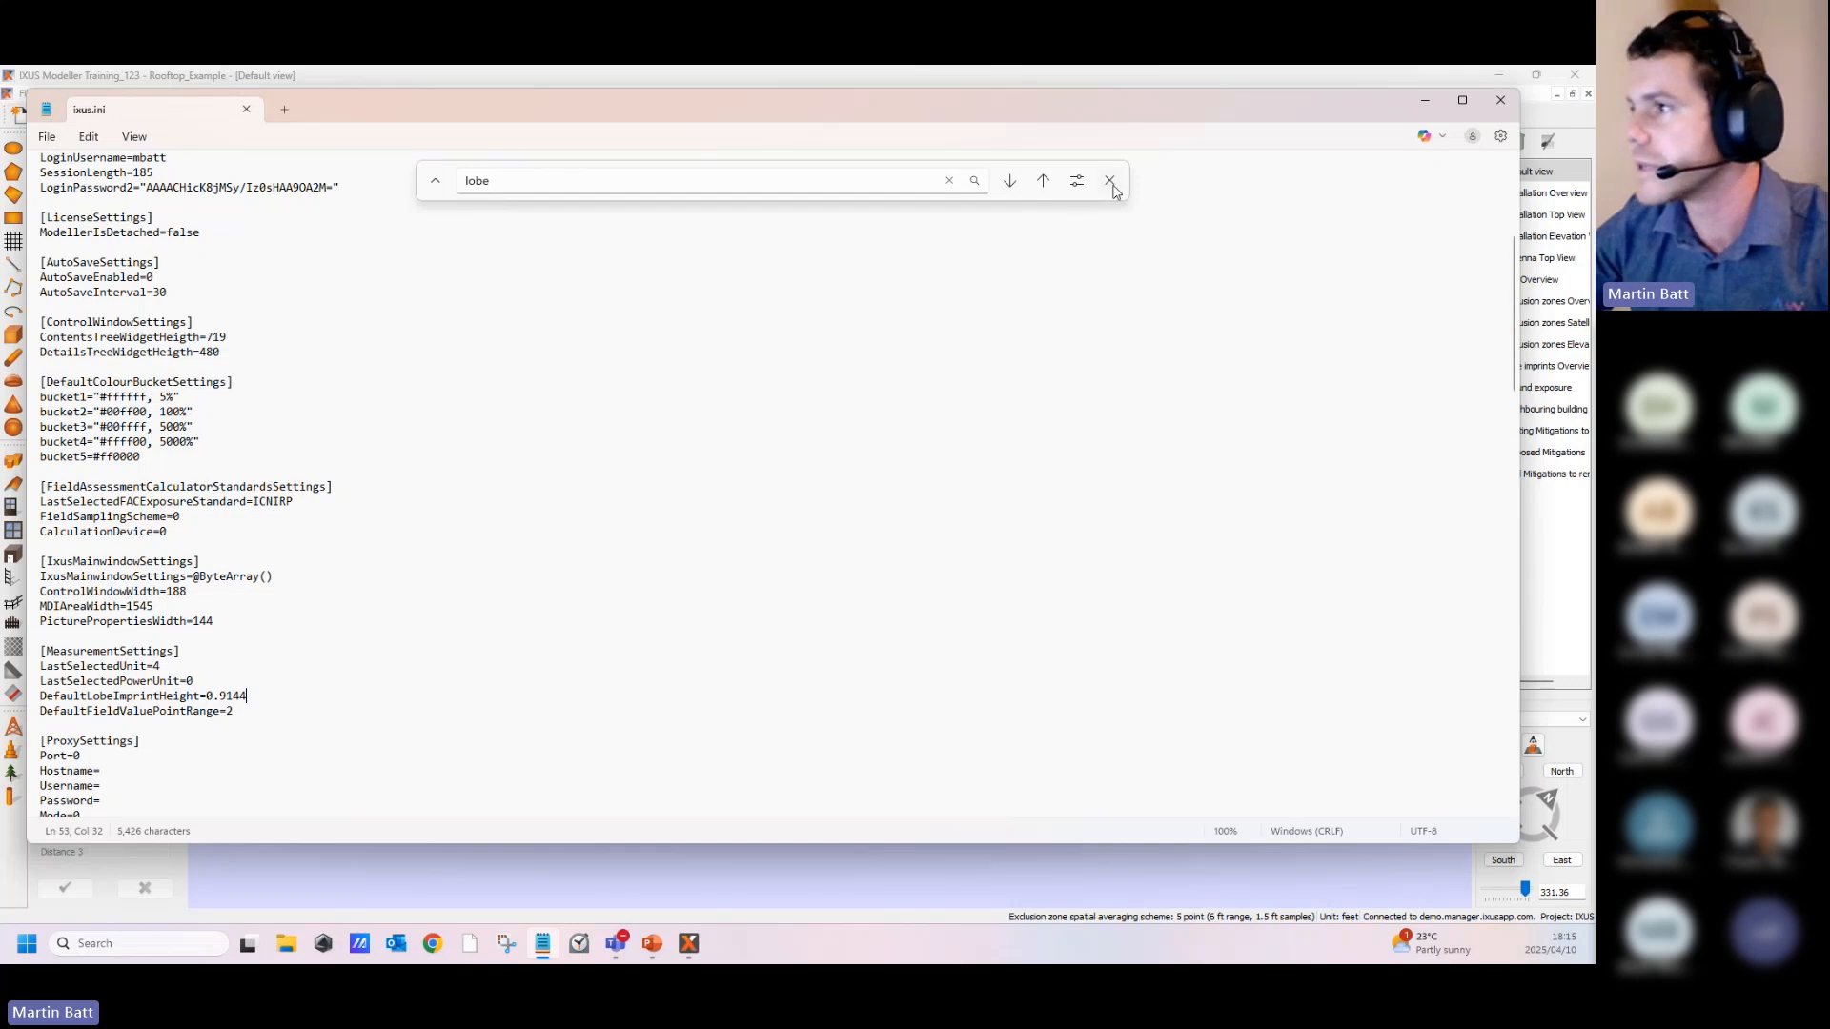
left_click(1425, 105)
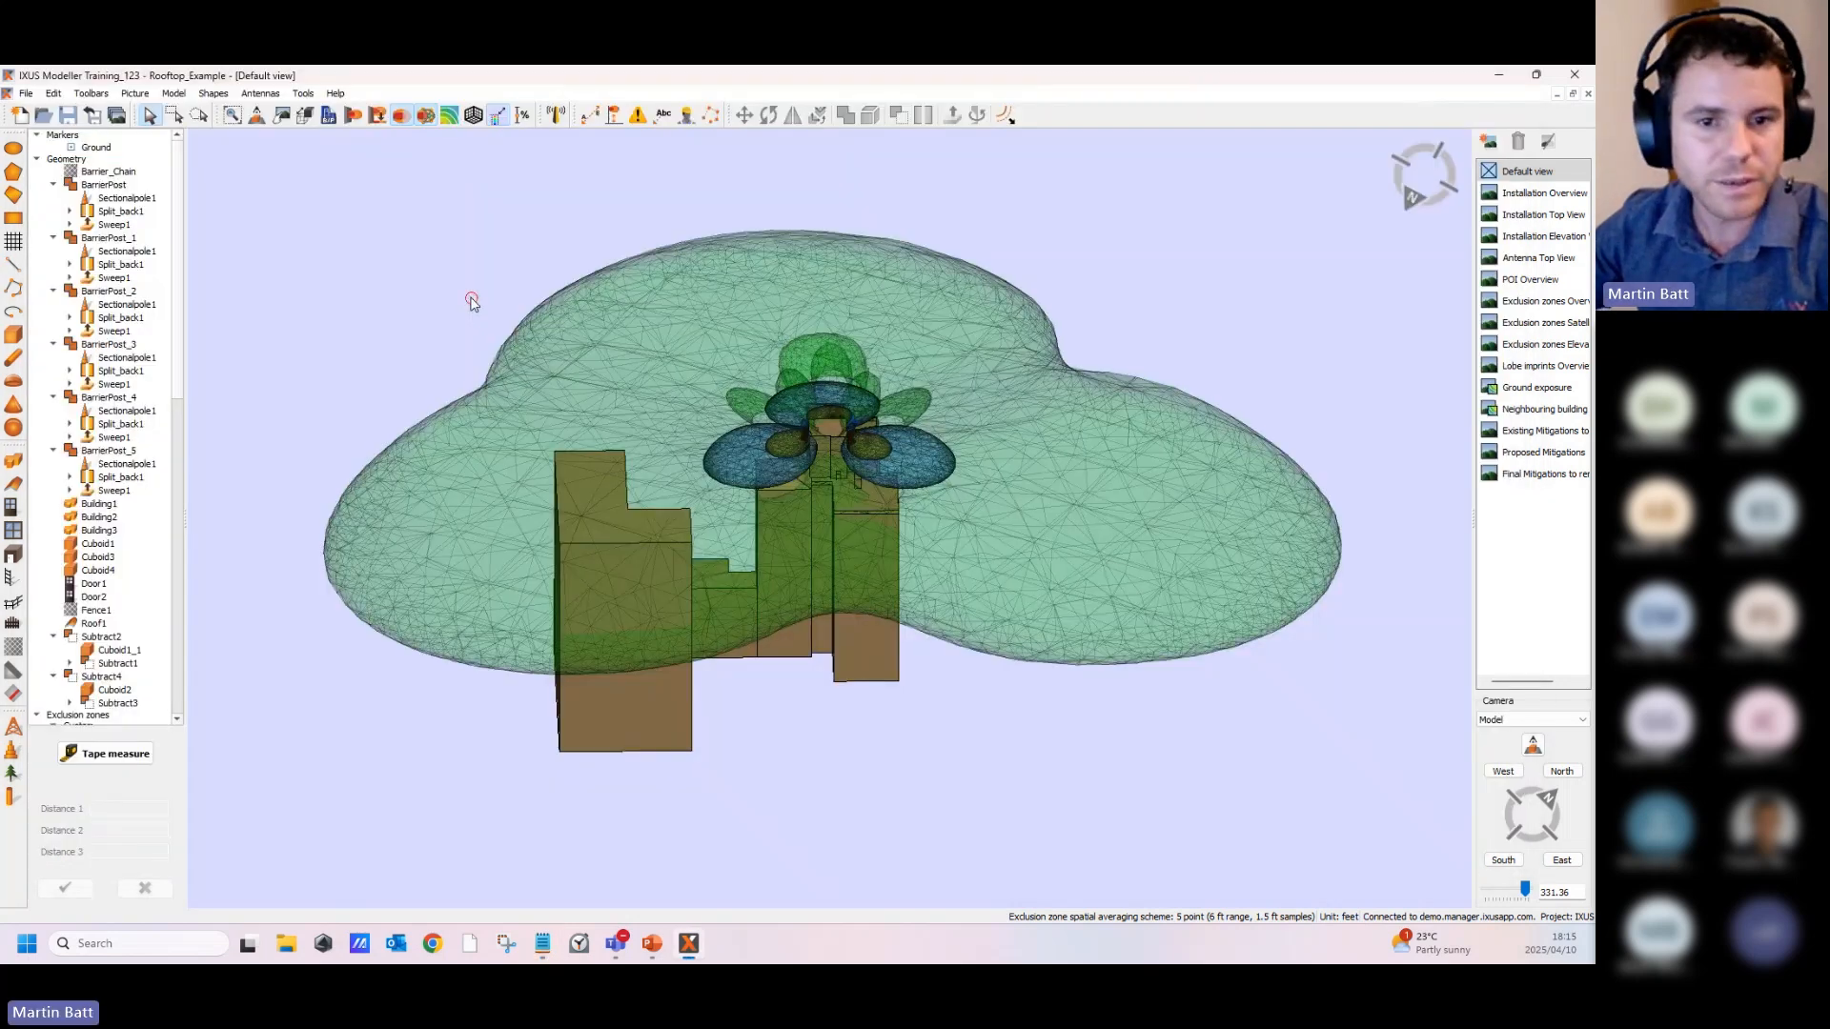
Step: Create lobe imprints on the building geometry with an imprint height of 6 ft
middle_click_drag(918, 678, 891, 705)
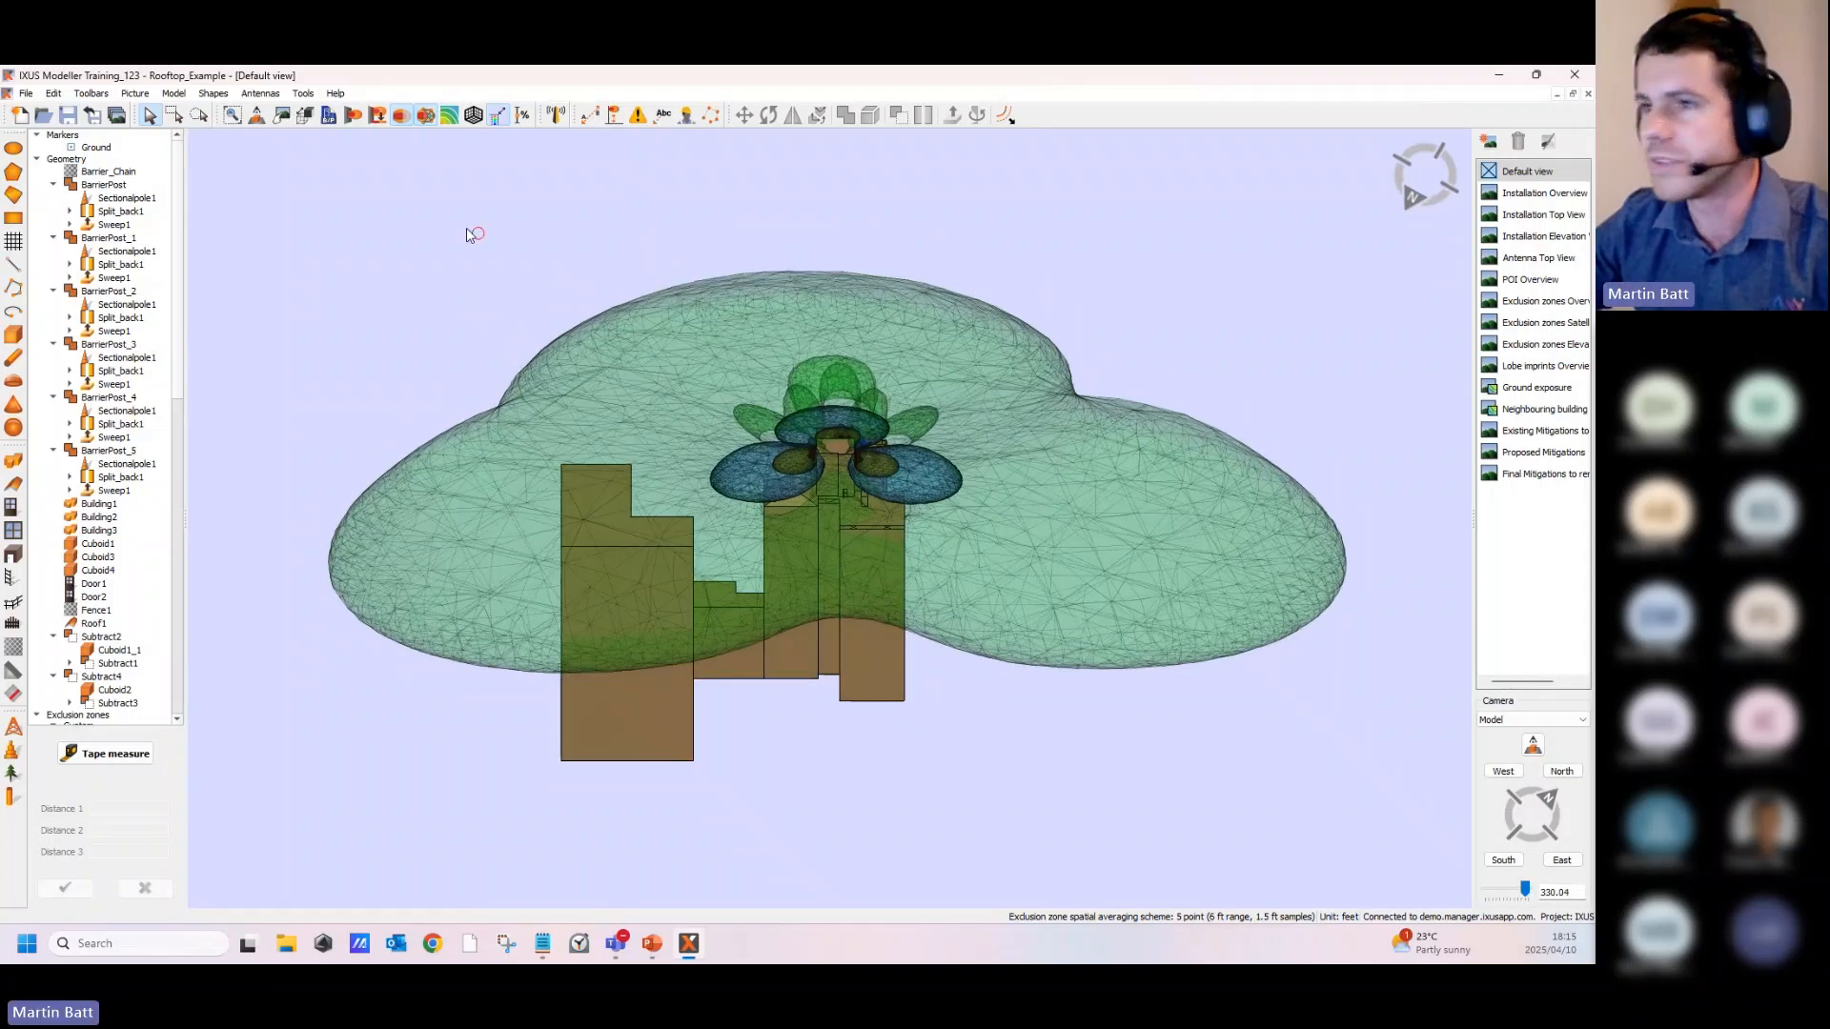
left_click(379, 118)
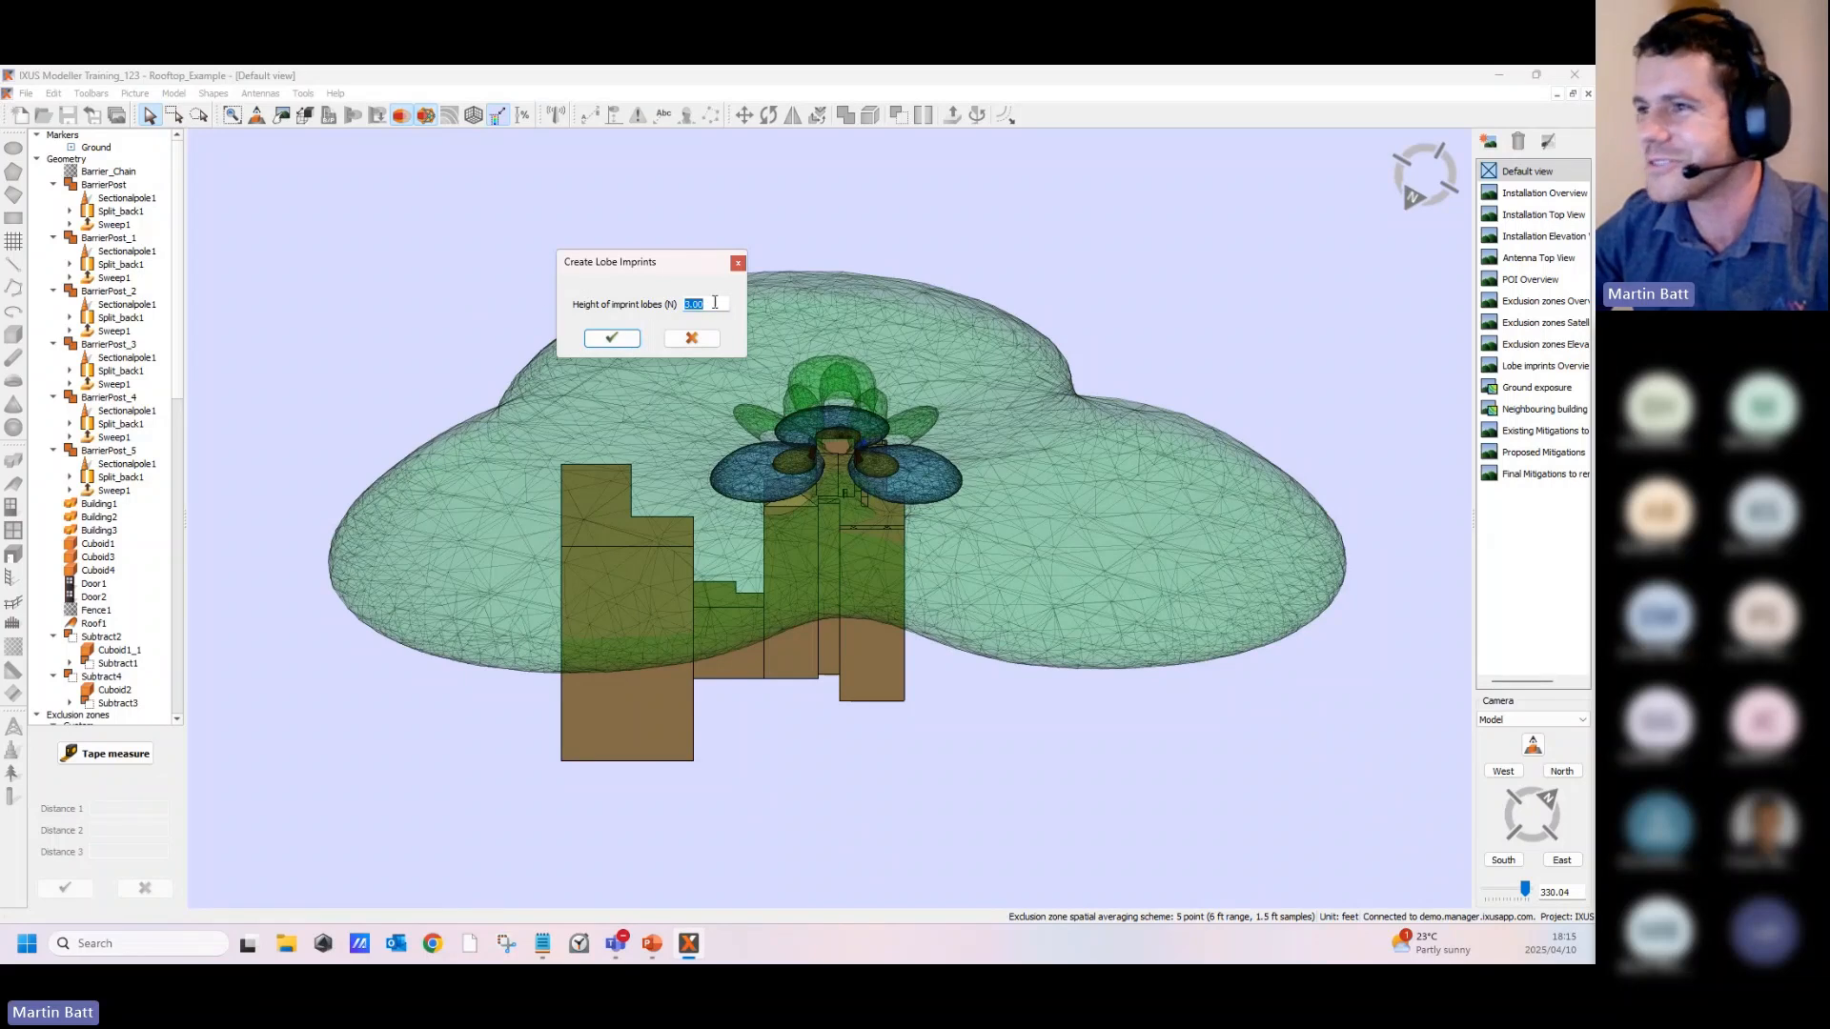
left_click(692, 303)
left_click_drag(692, 303, 724, 309)
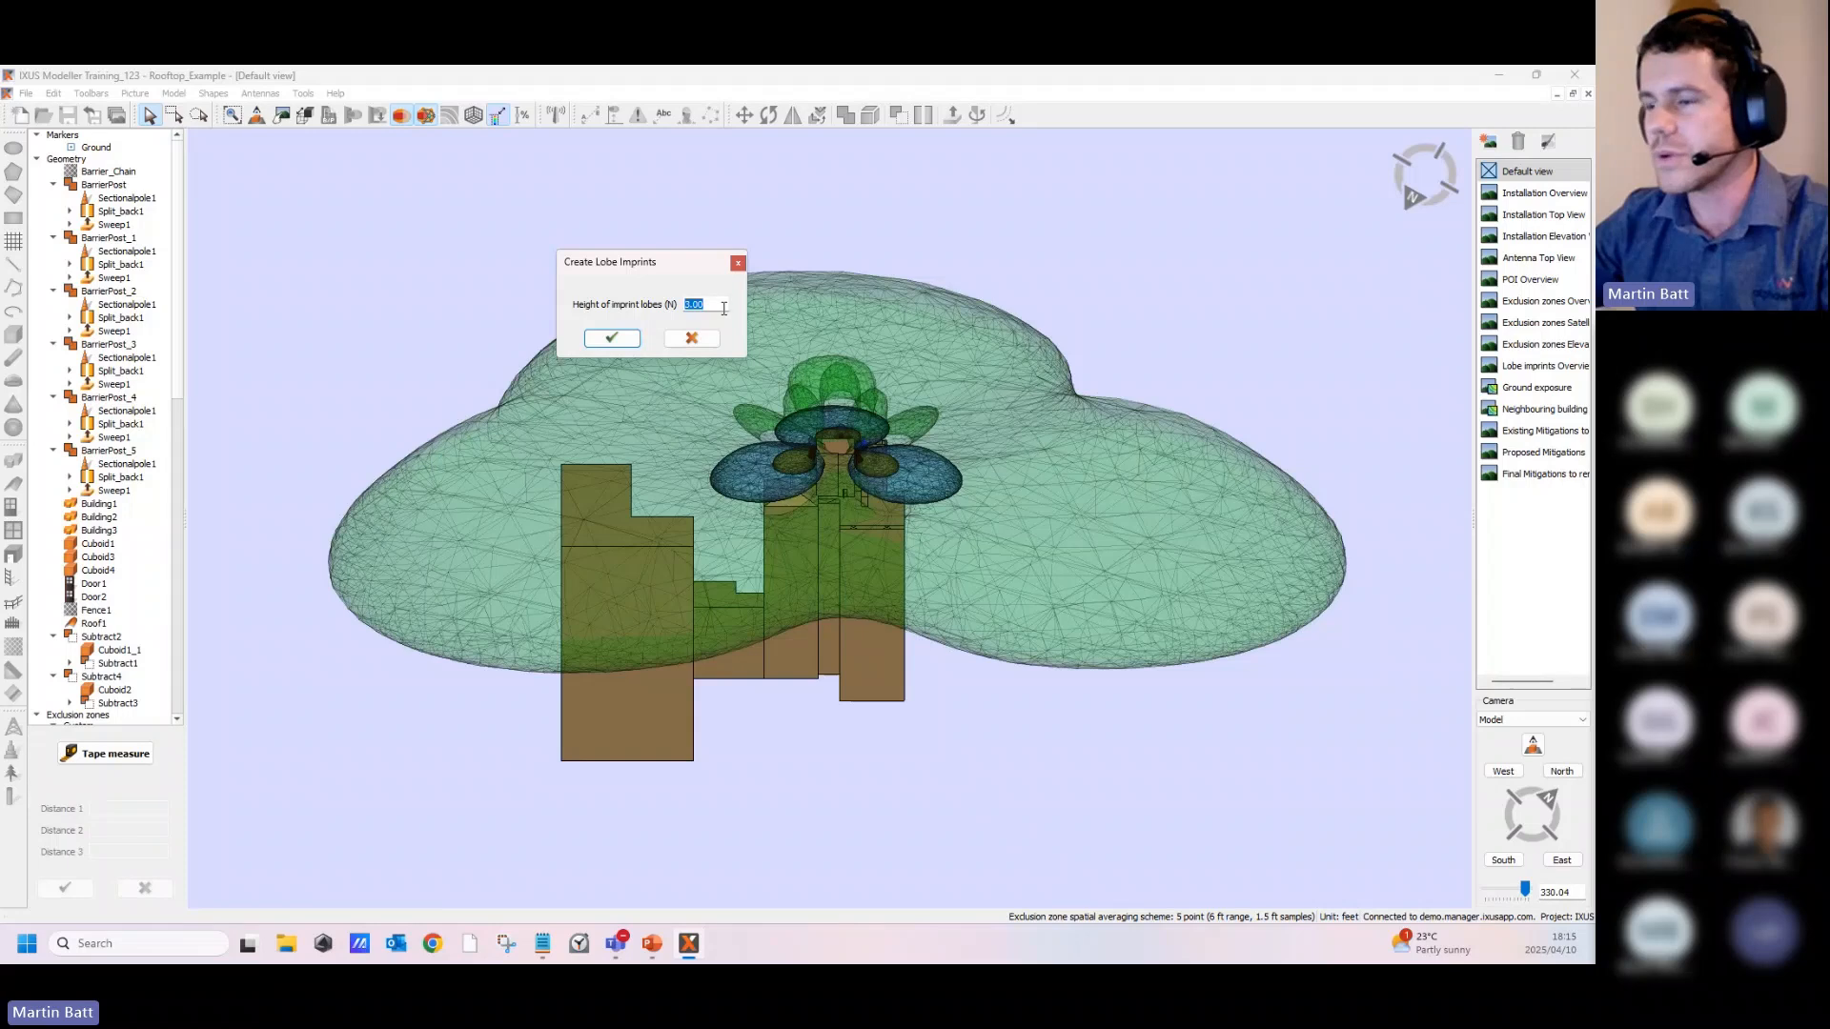
type("6")
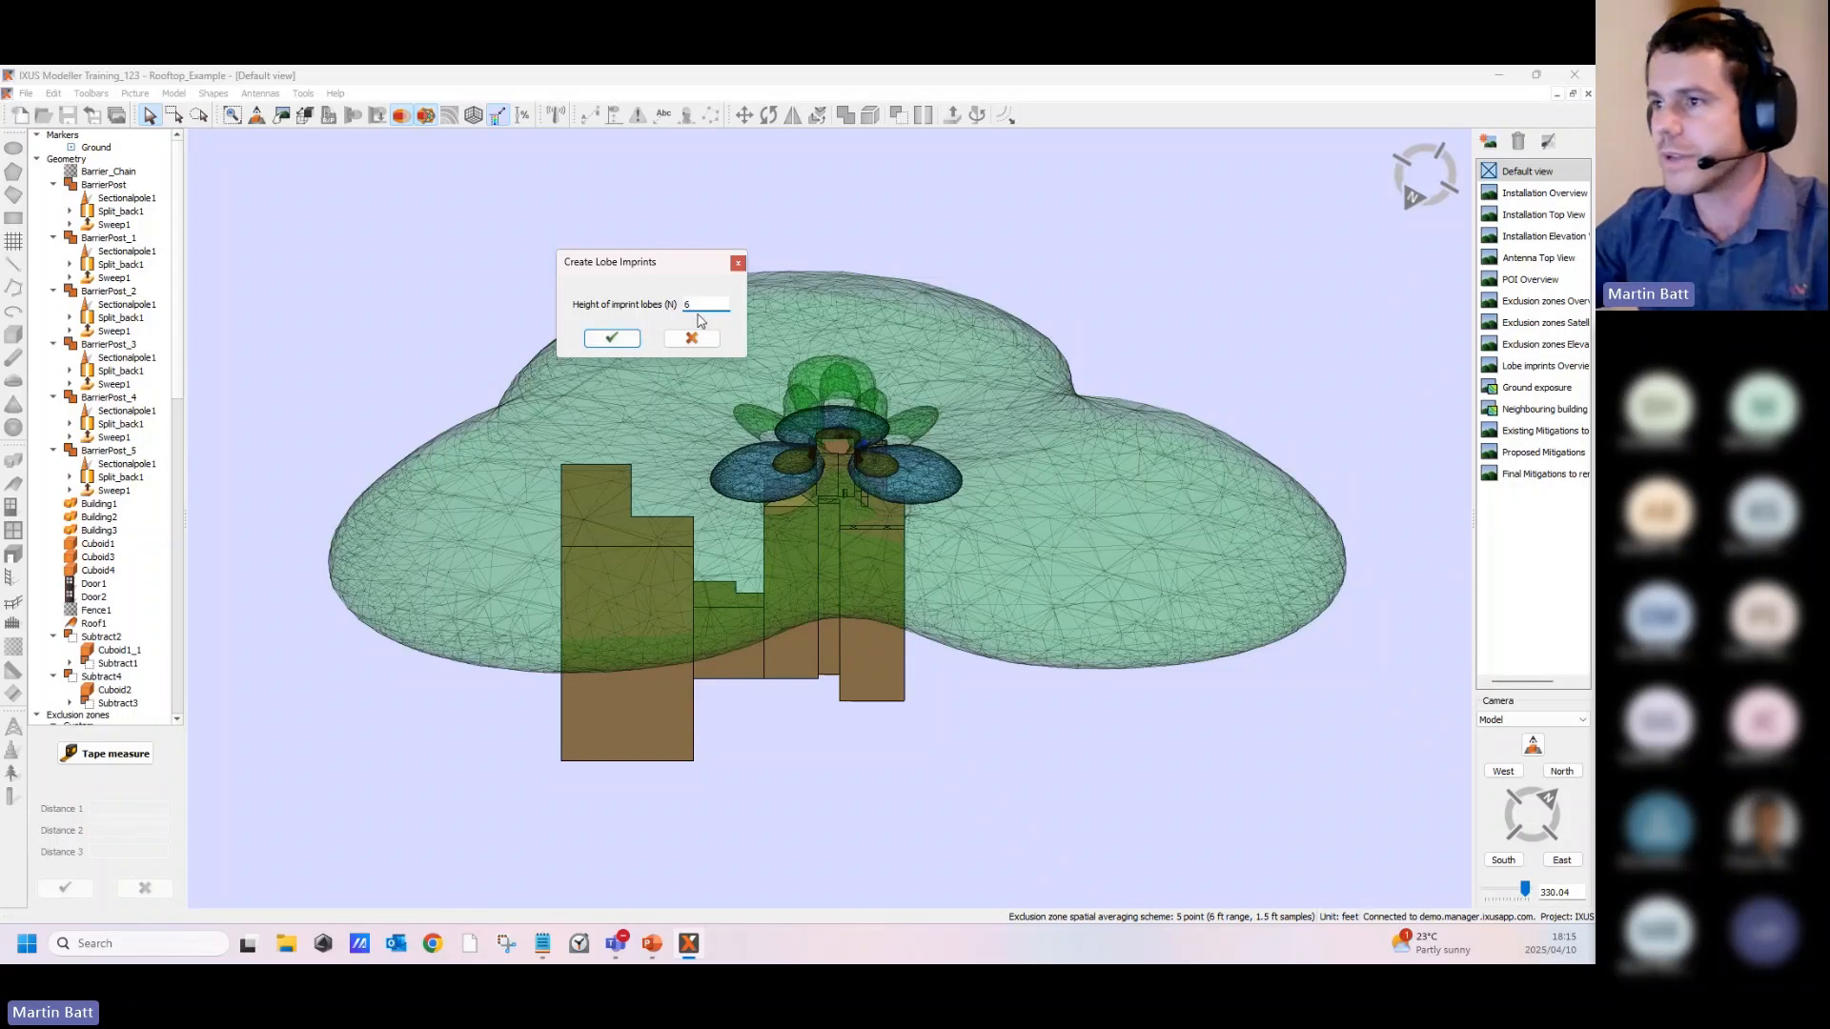
left_click(614, 338)
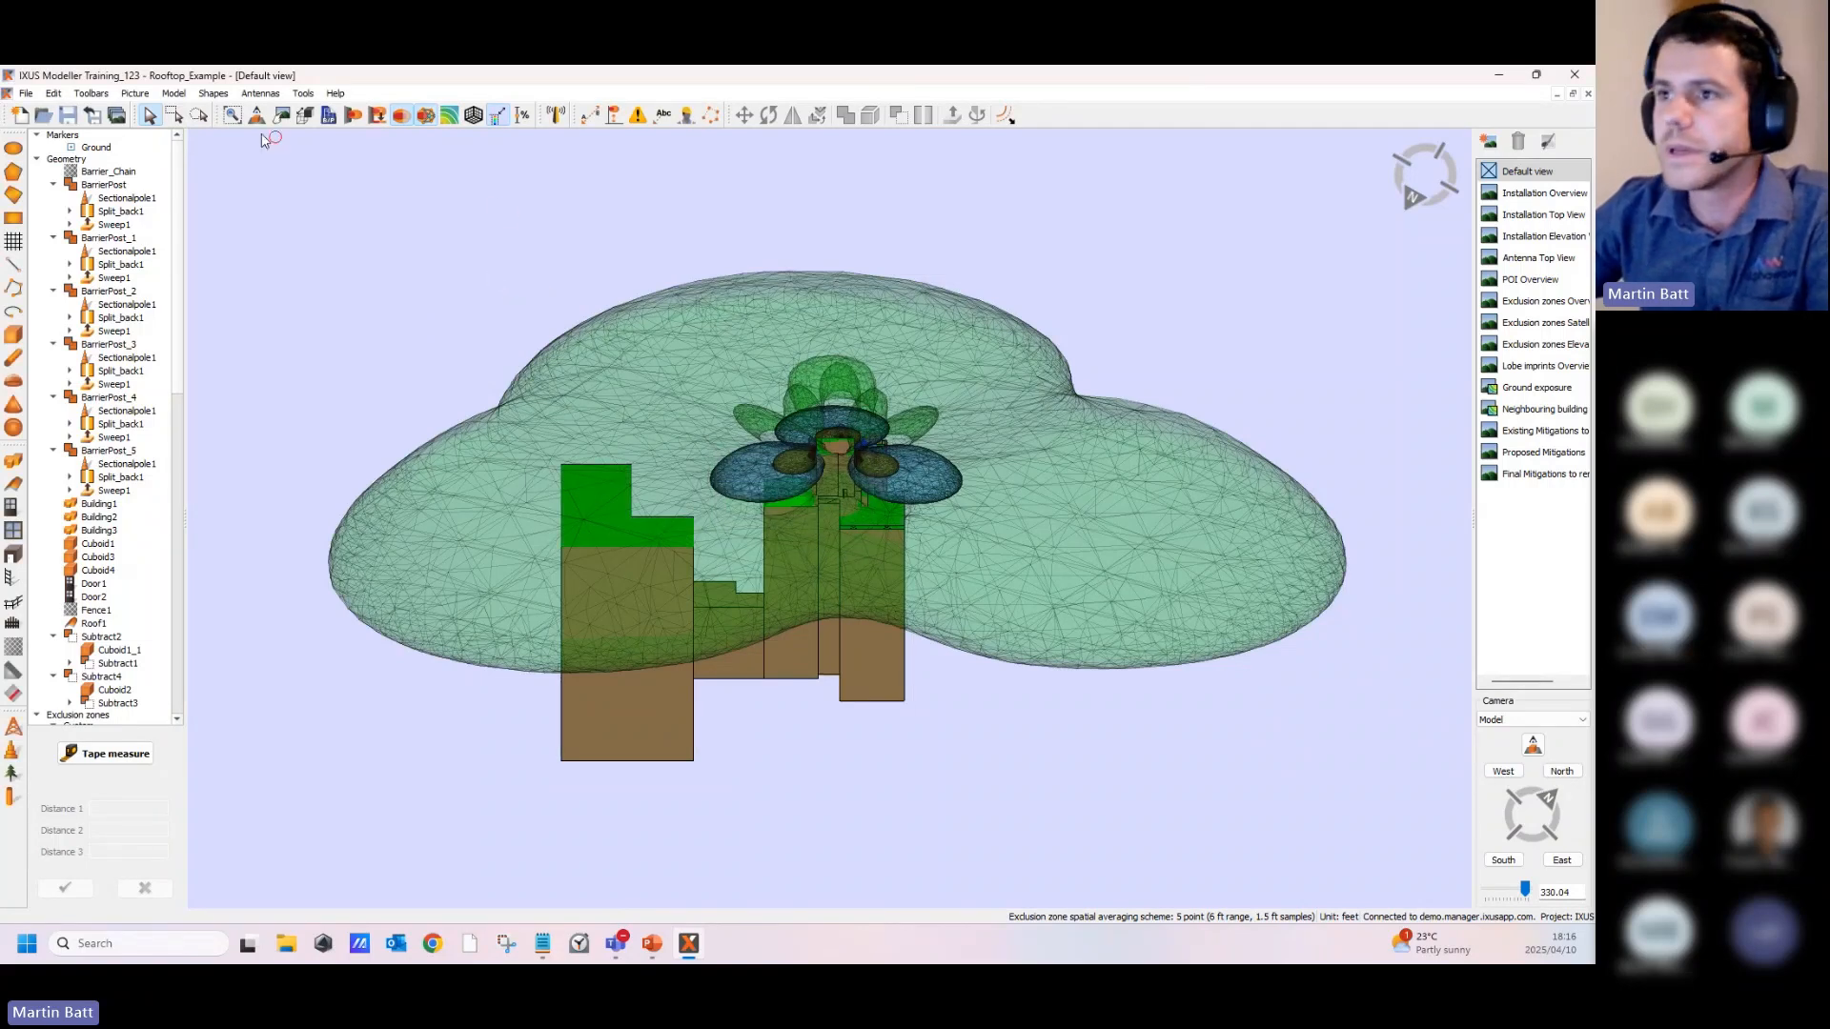
Step: Check the height offered for creating further lobe imprints, and cancel without generating any
left_click(376, 115)
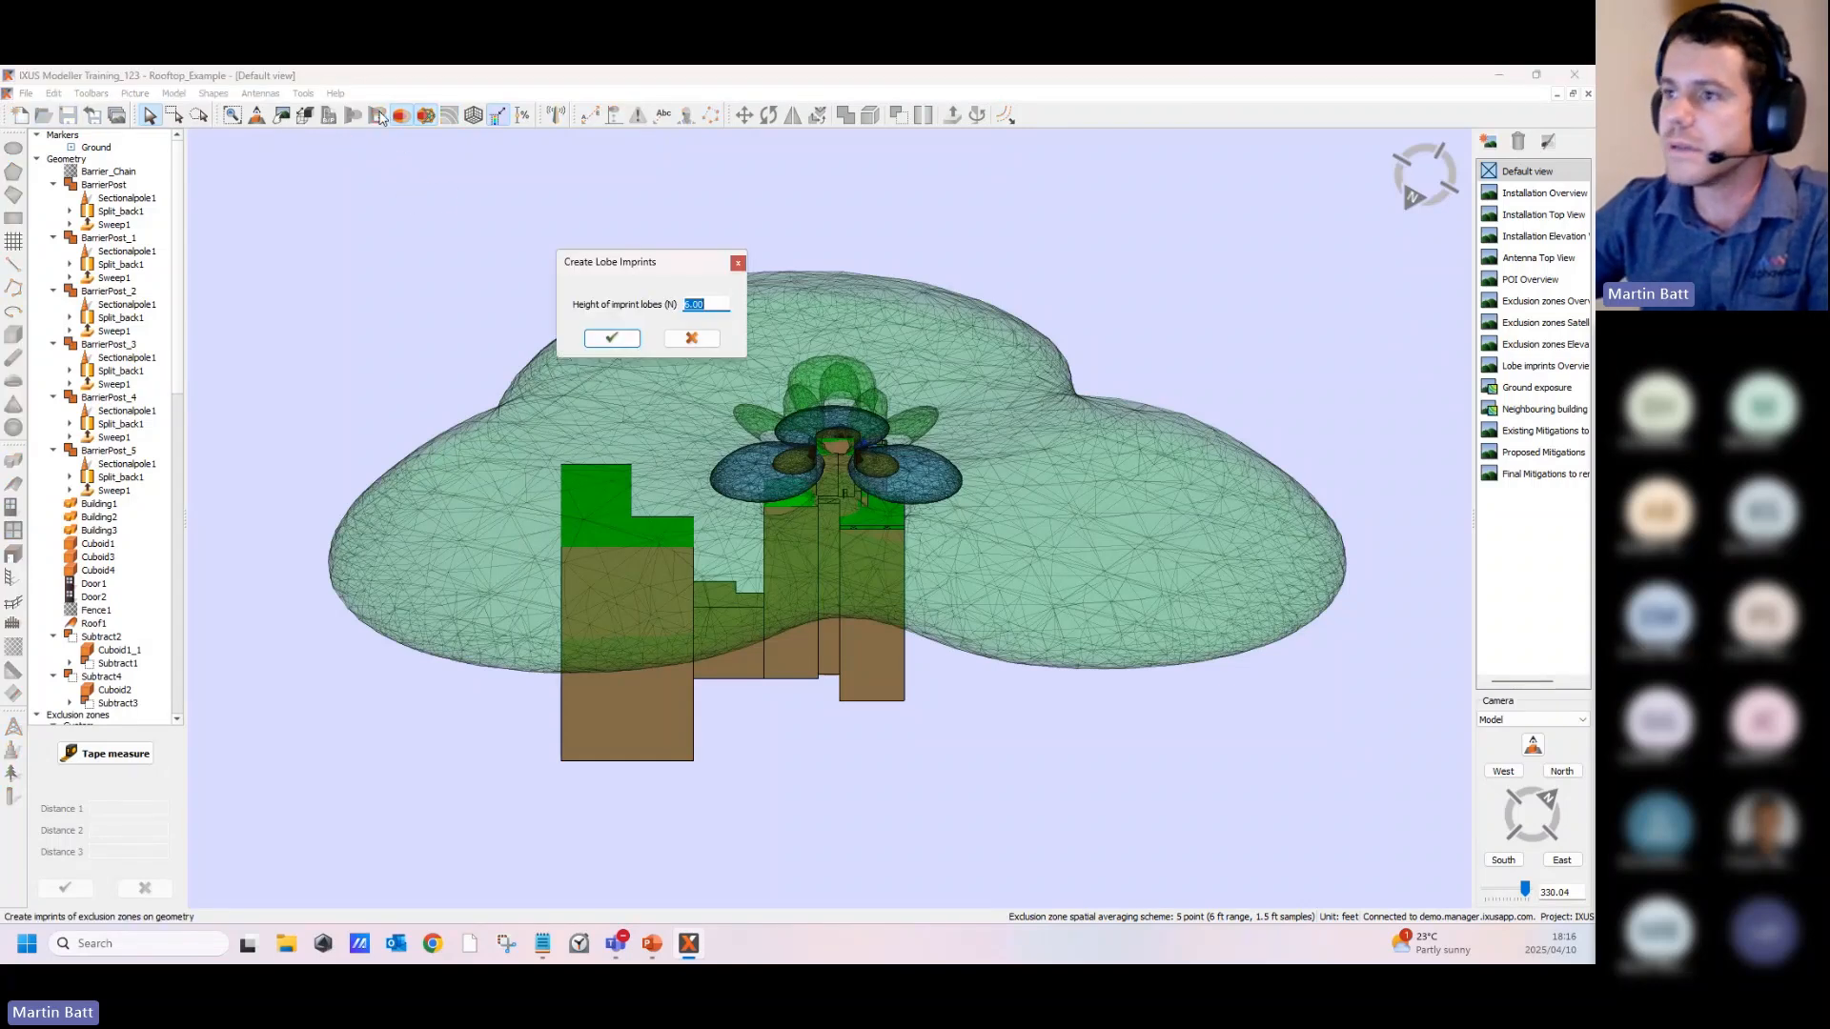
left_click(707, 303)
left_click_drag(707, 303, 684, 298)
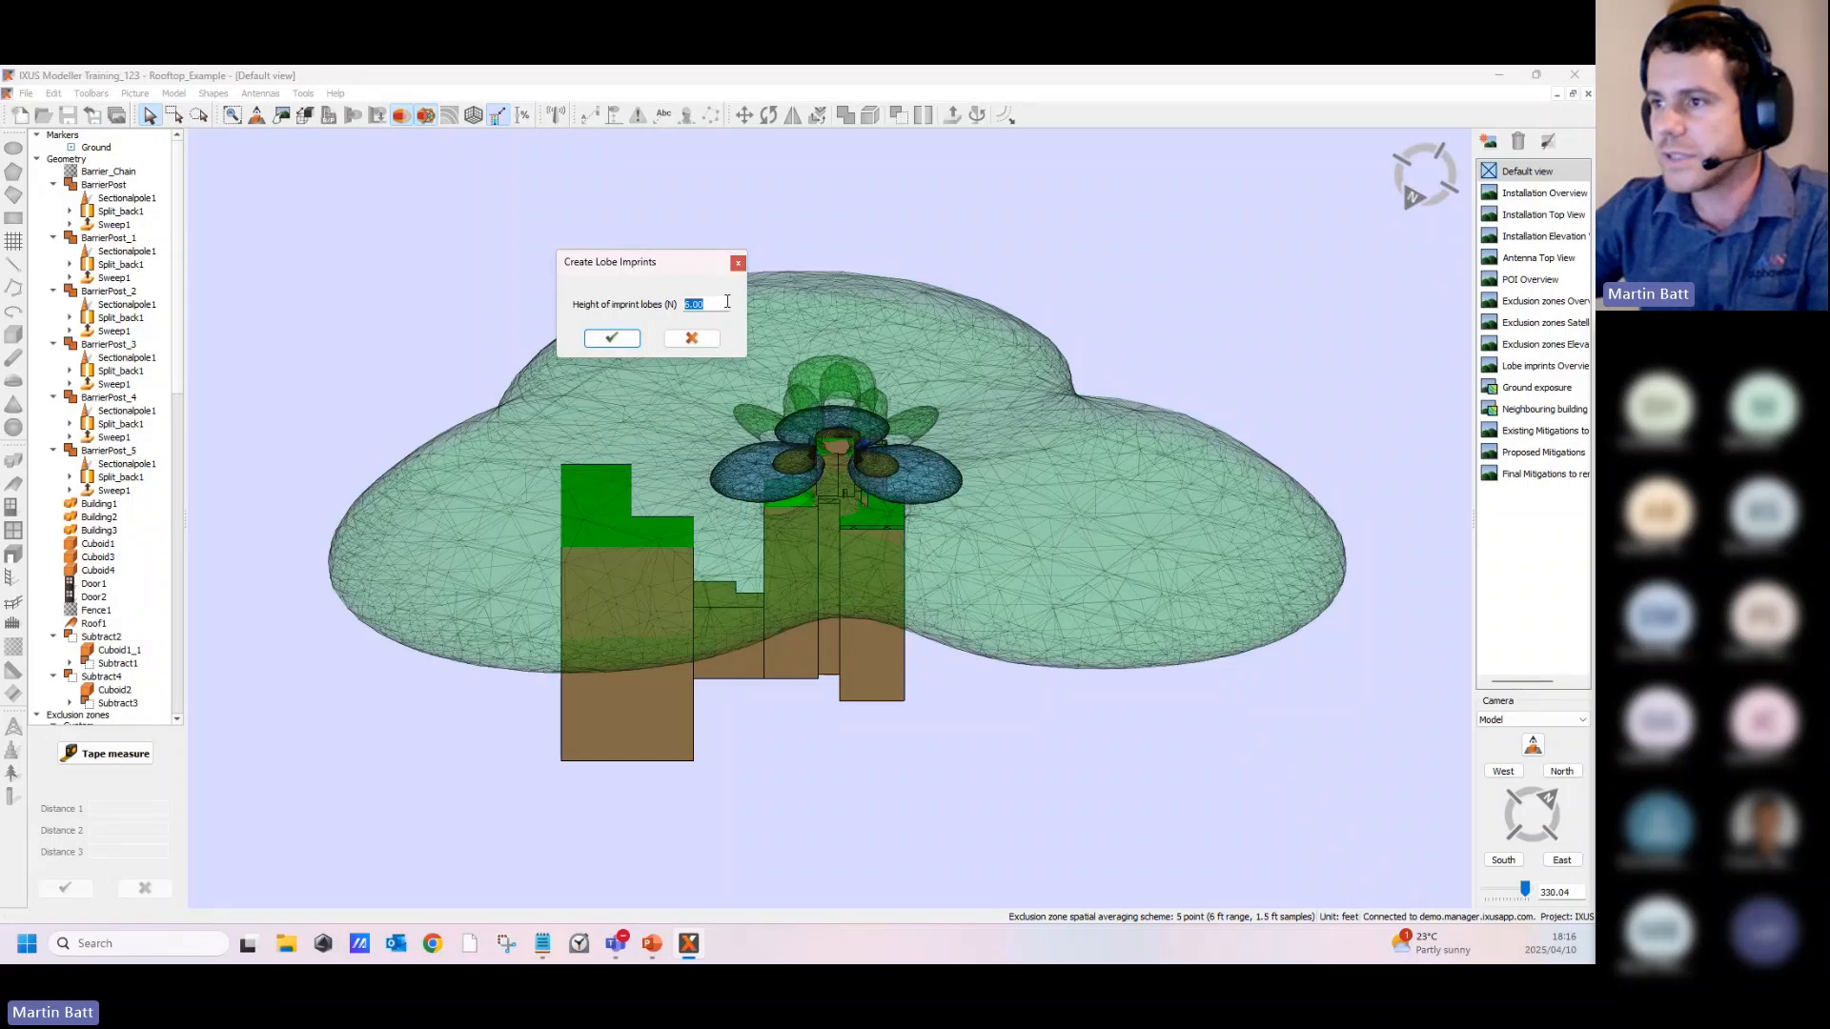
left_click(693, 338)
scroll(179, 379, "down", 10)
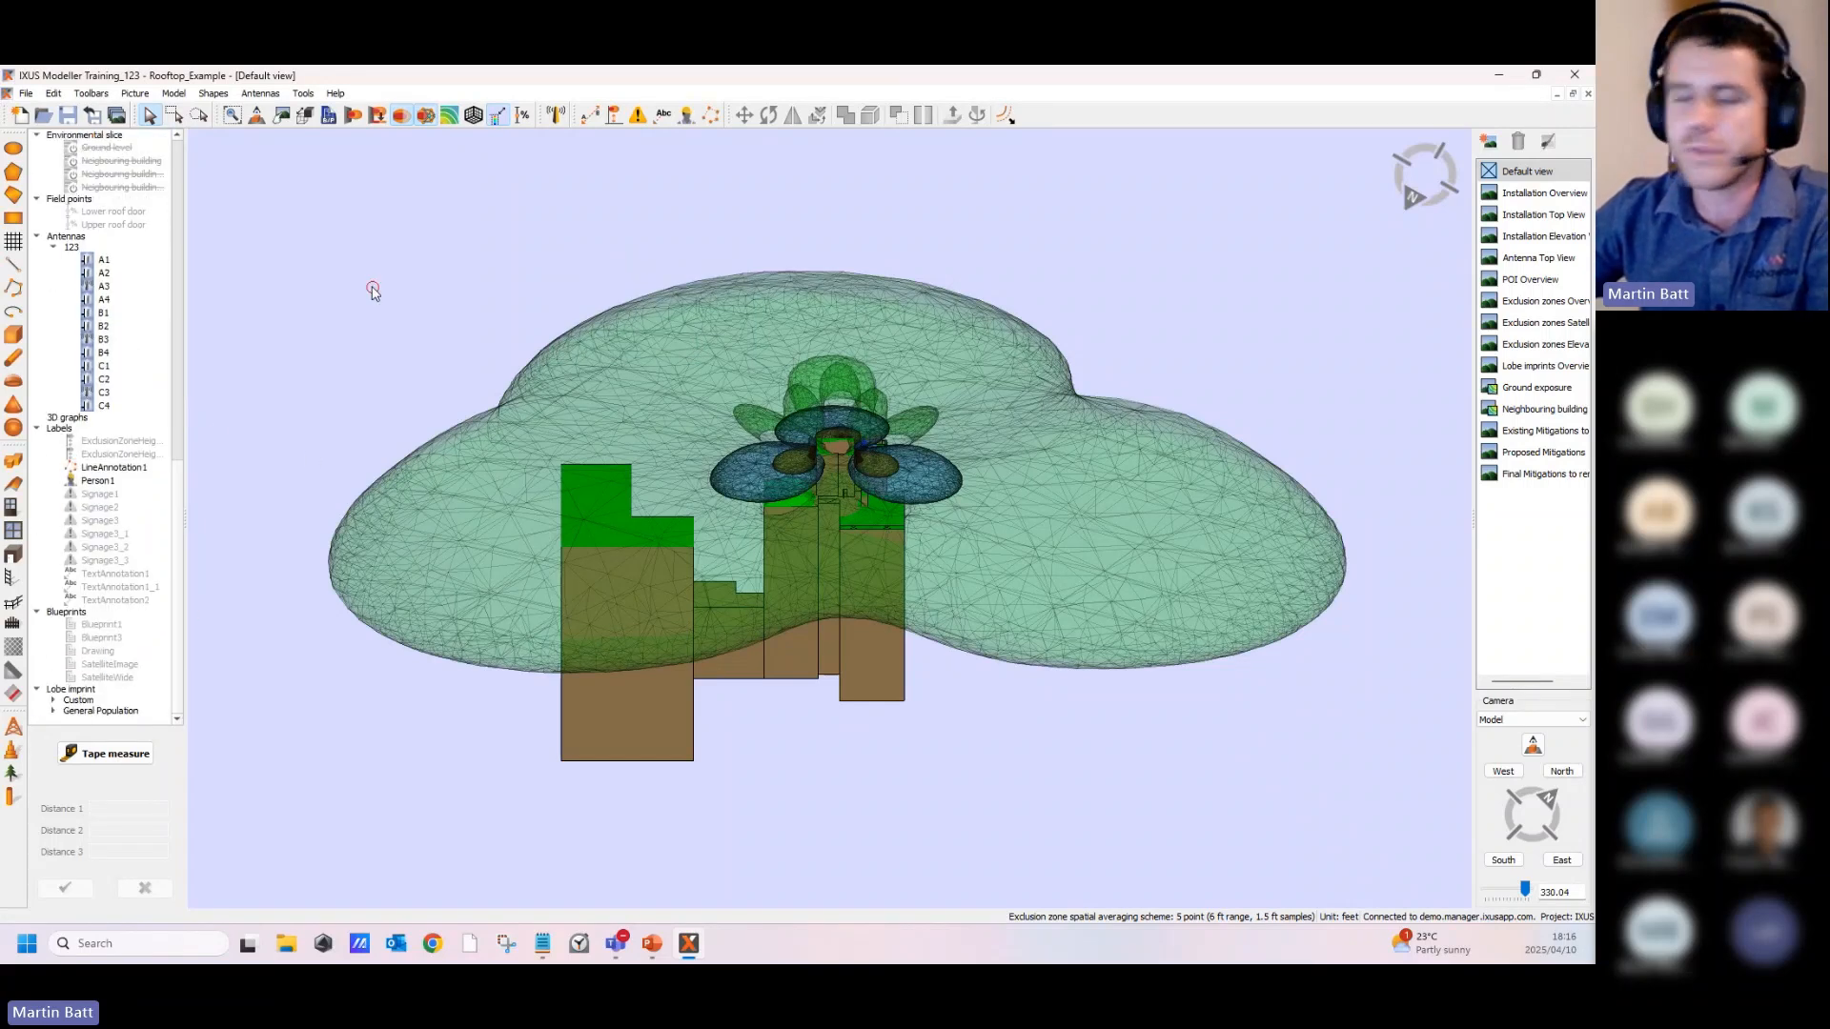
left_click(378, 115)
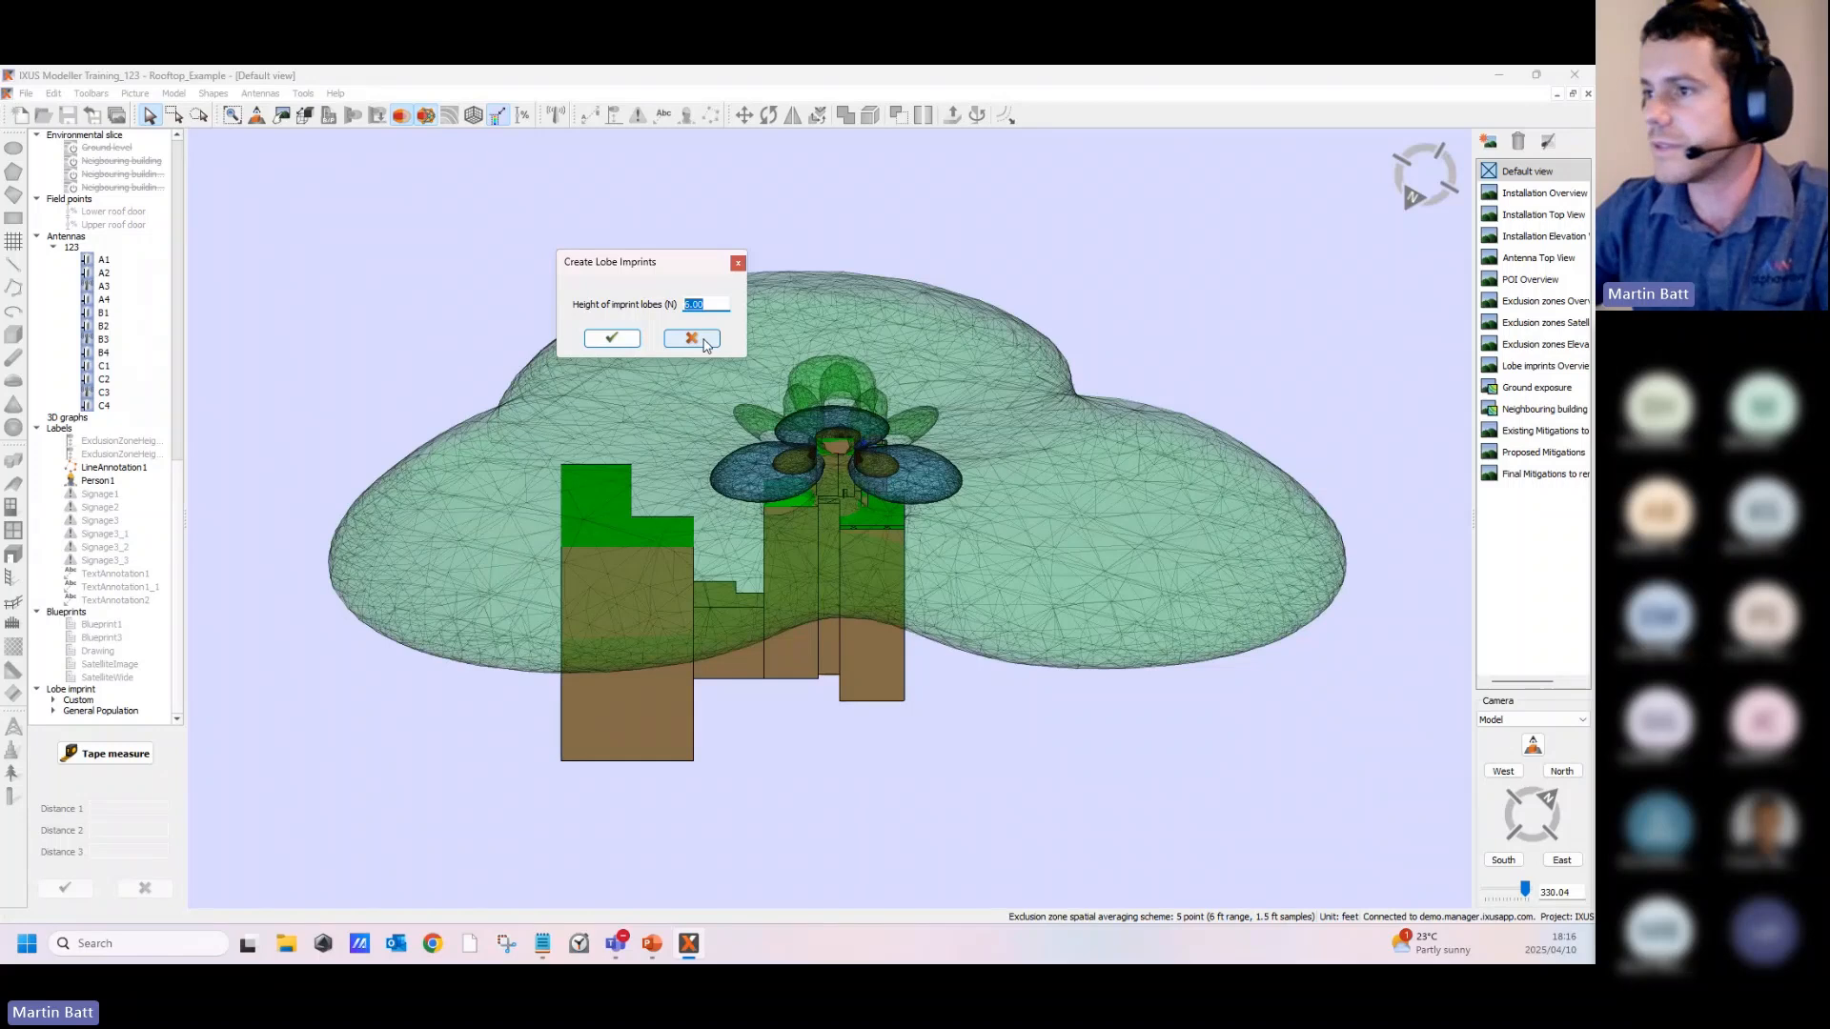
left_click(693, 340)
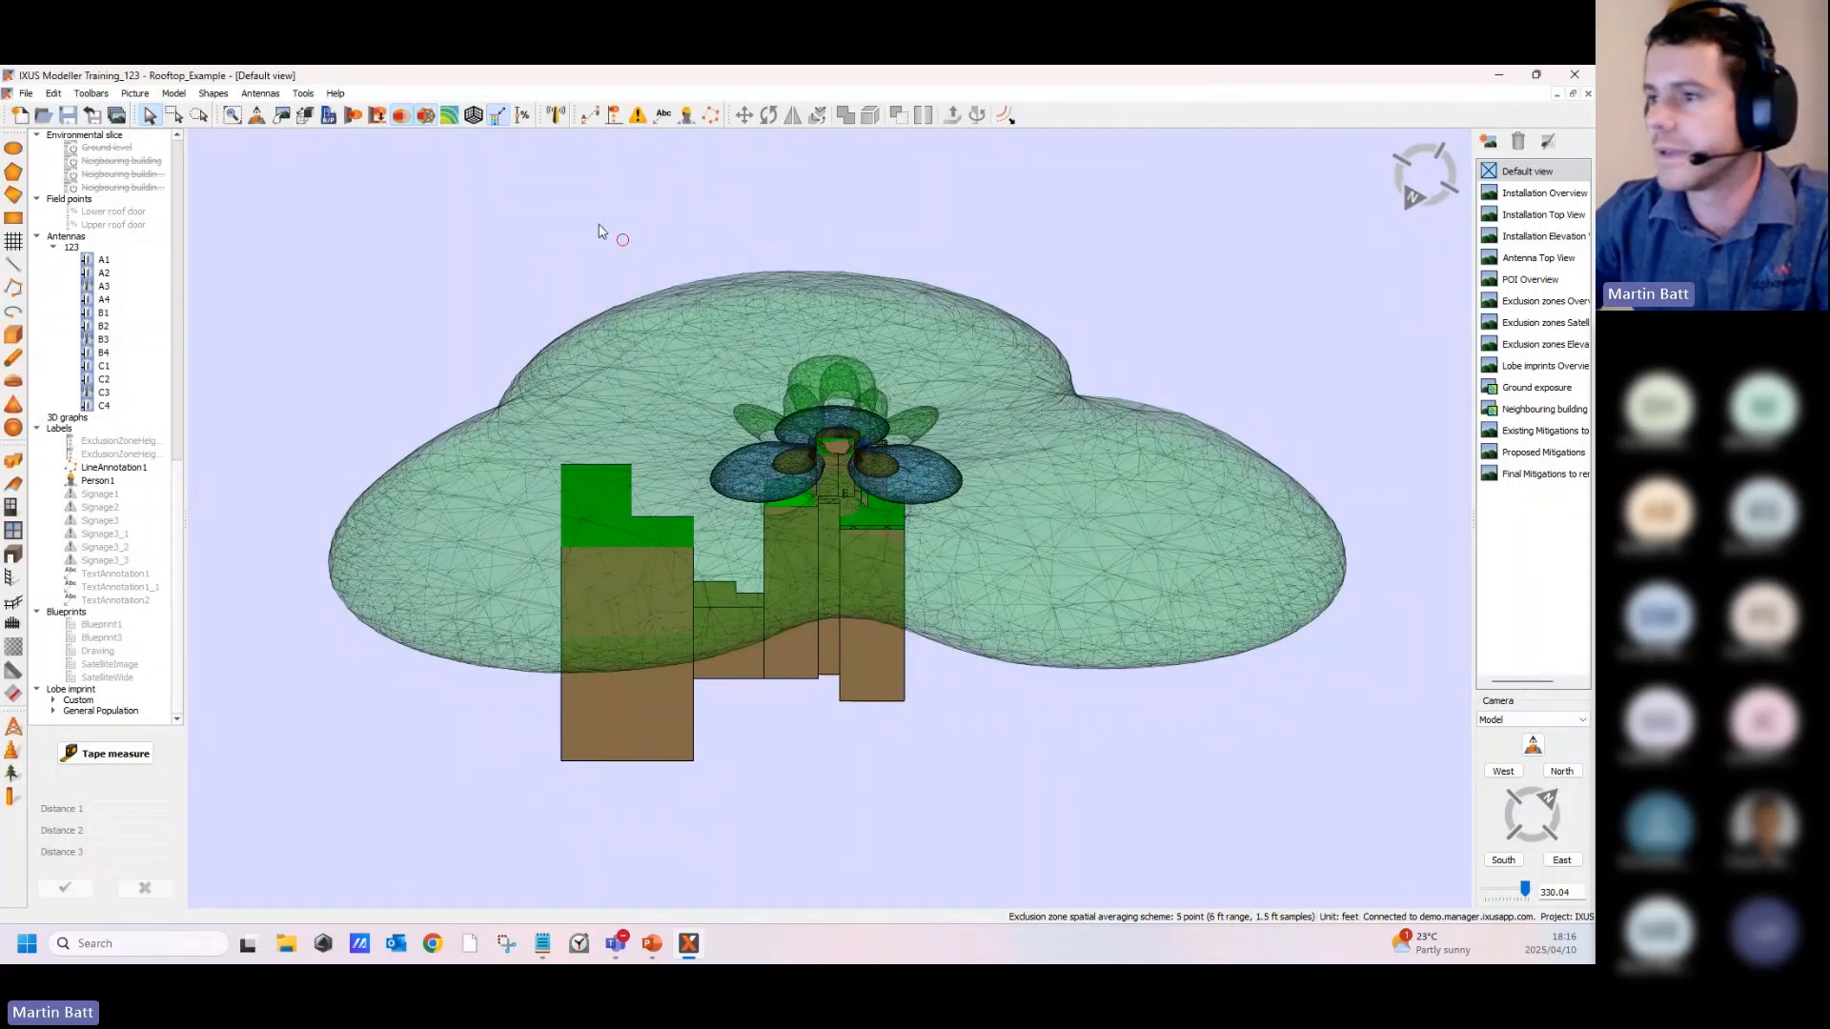
Step: Delete all antennas from A1 through C4 from the model
left_click(102, 263)
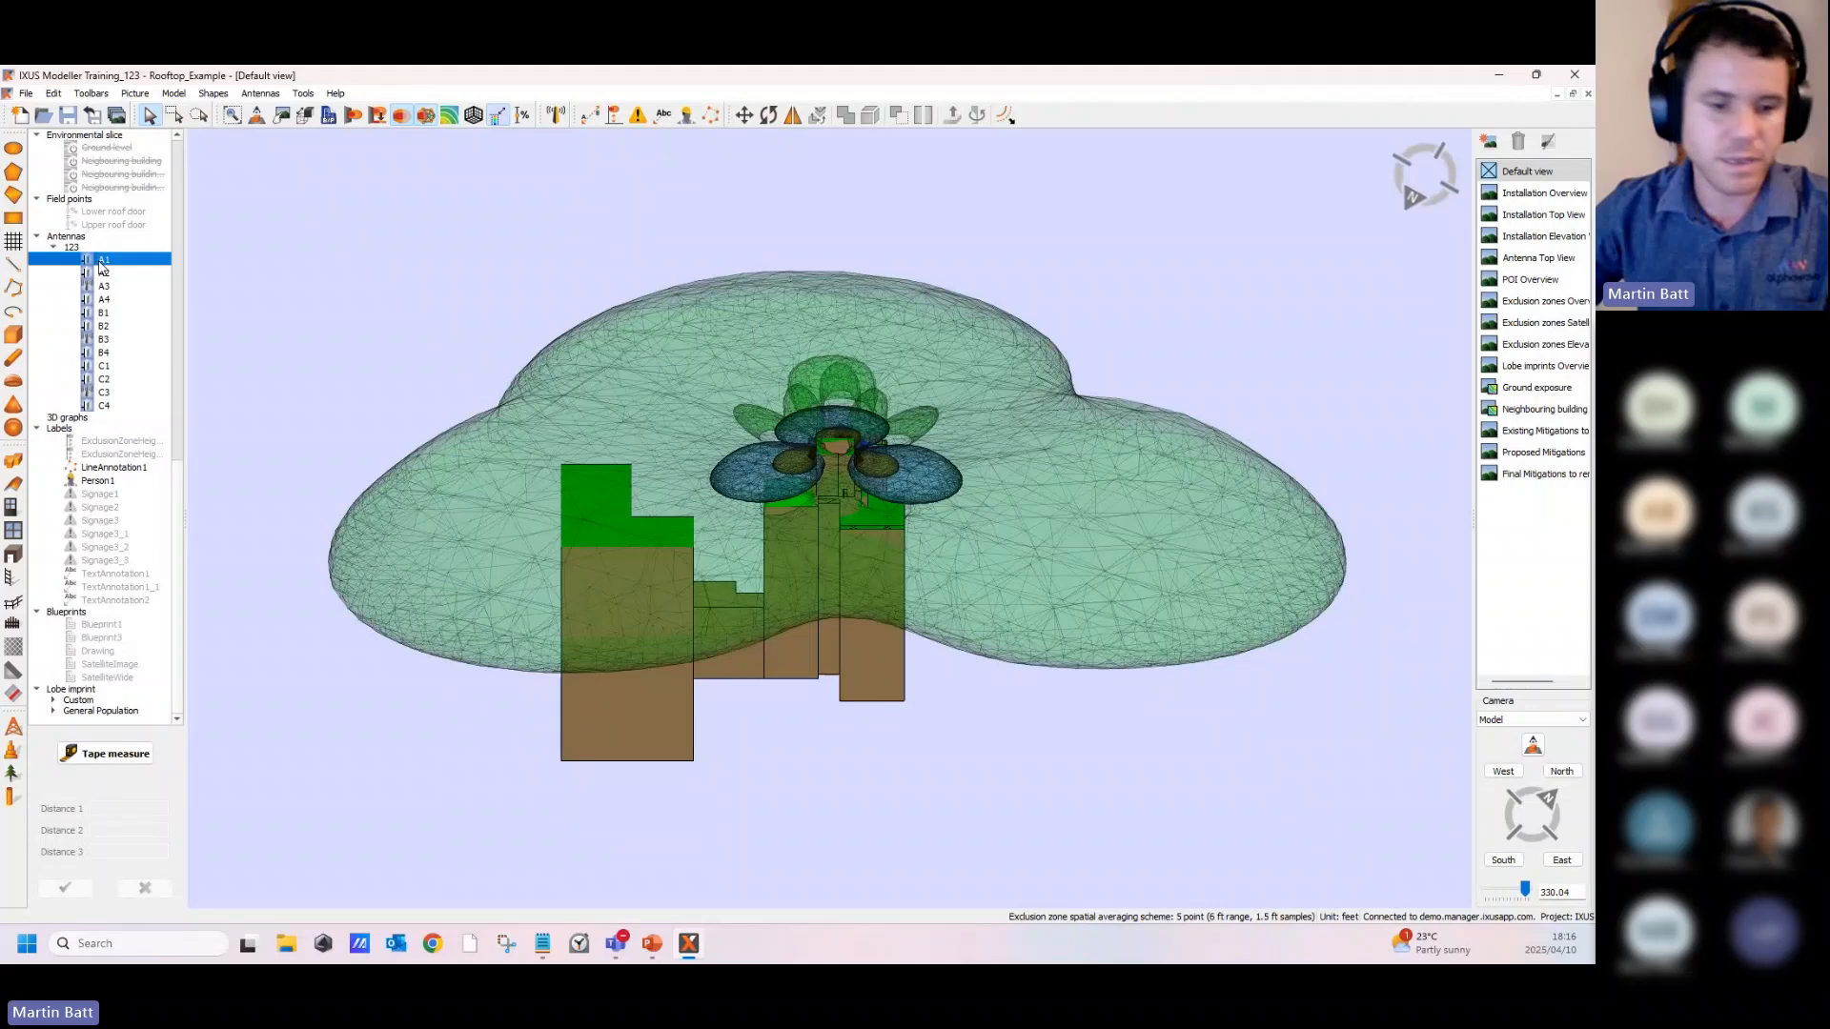
left_click(101, 405, "shift")
key("Delete")
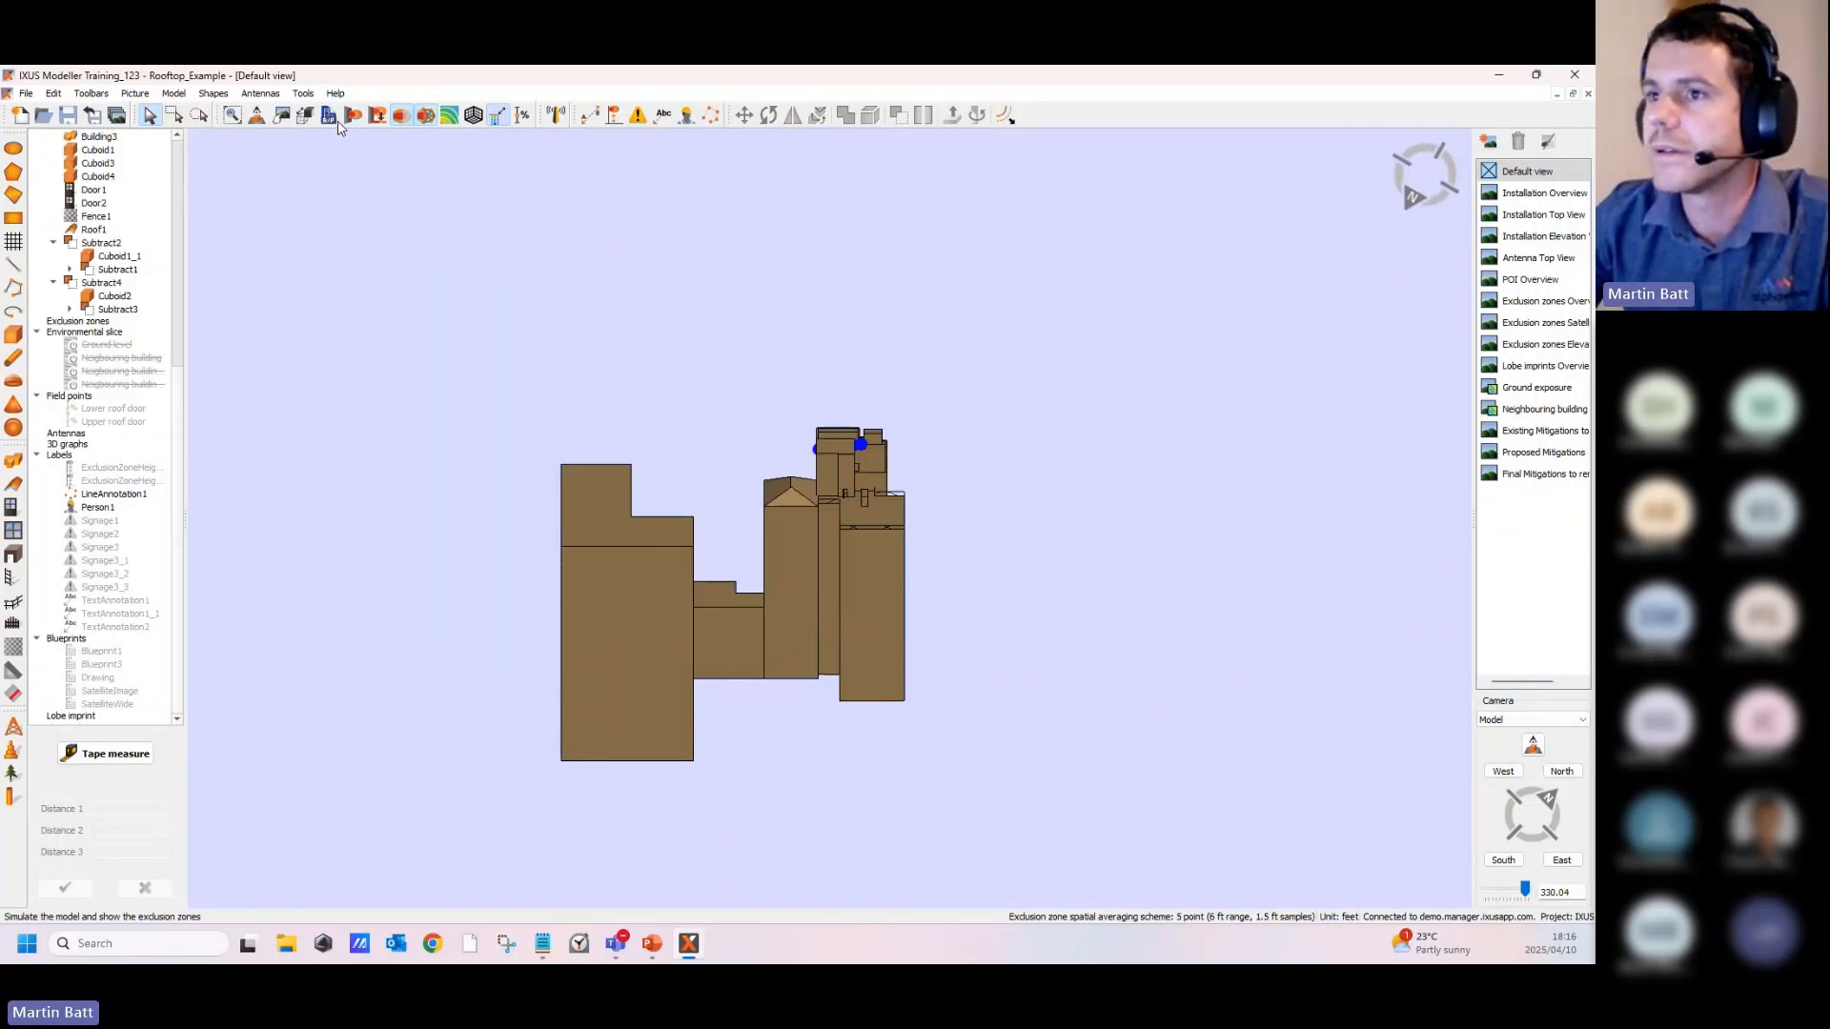
Step: Start adding a new antenna for owner 123 using the MATSING MS-9SH90-FWB (EMSS) model
left_click(556, 114)
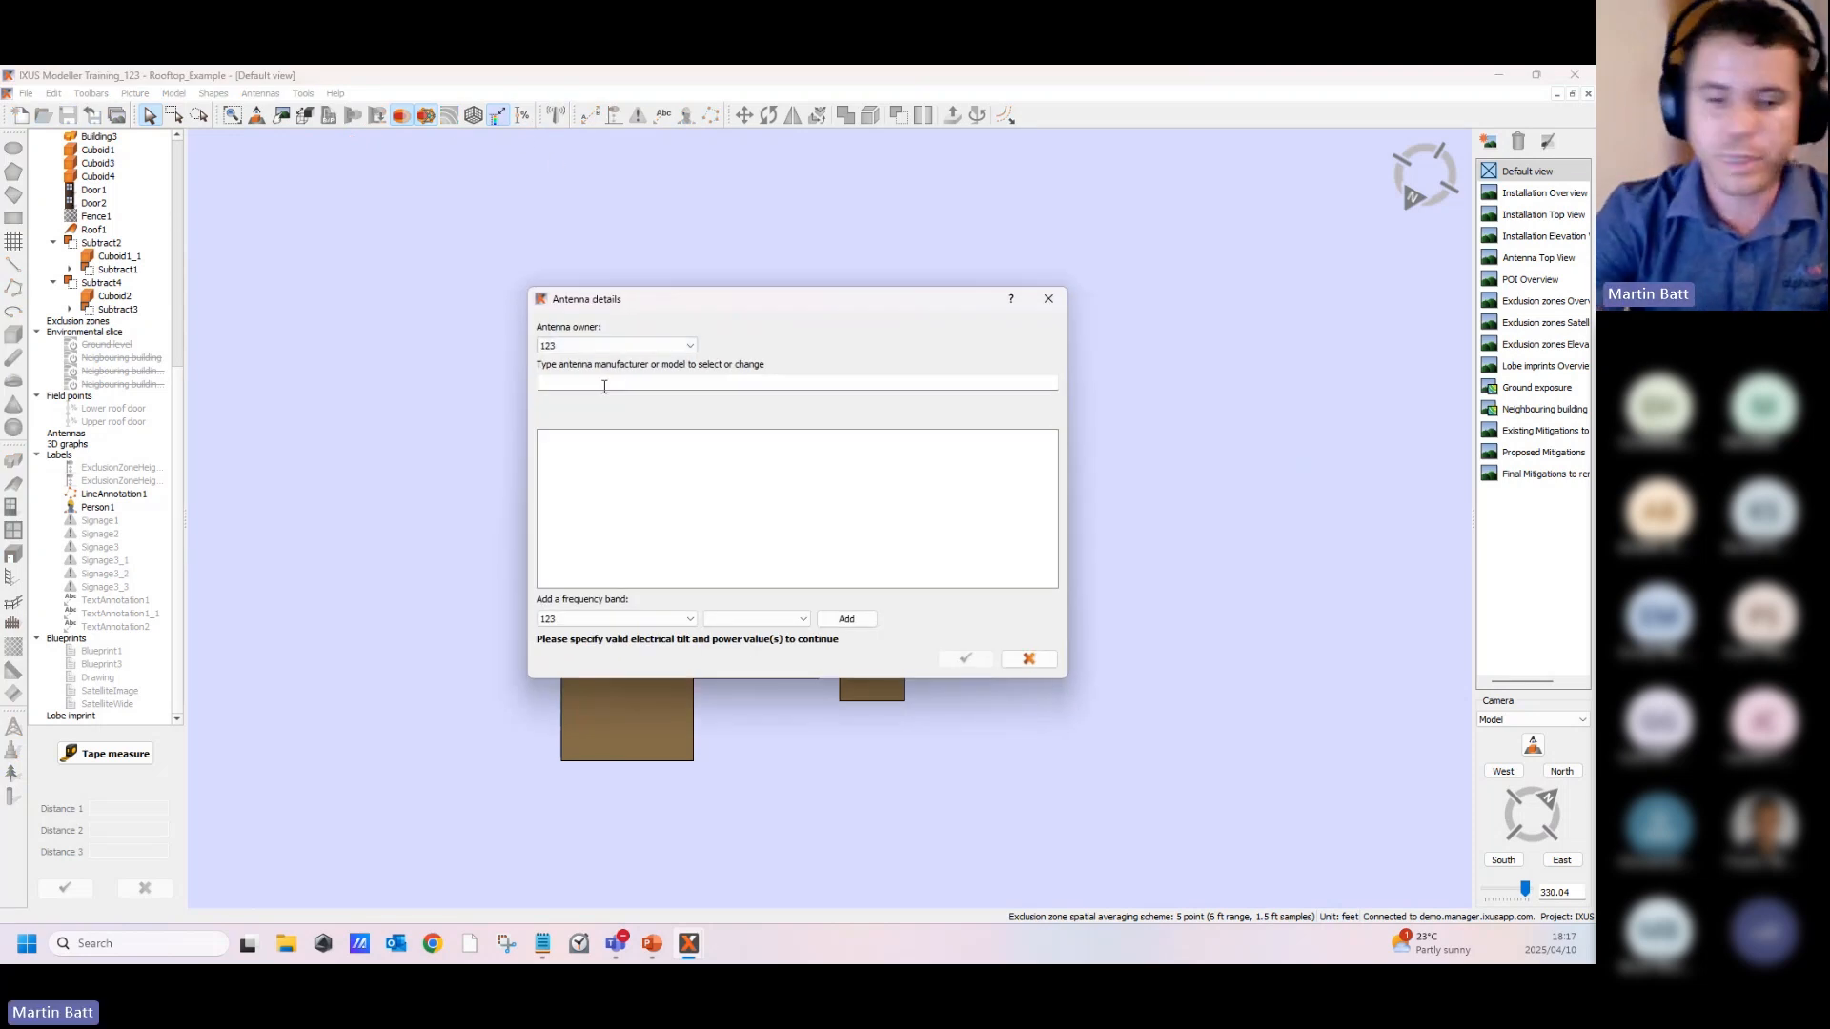
type("matsin")
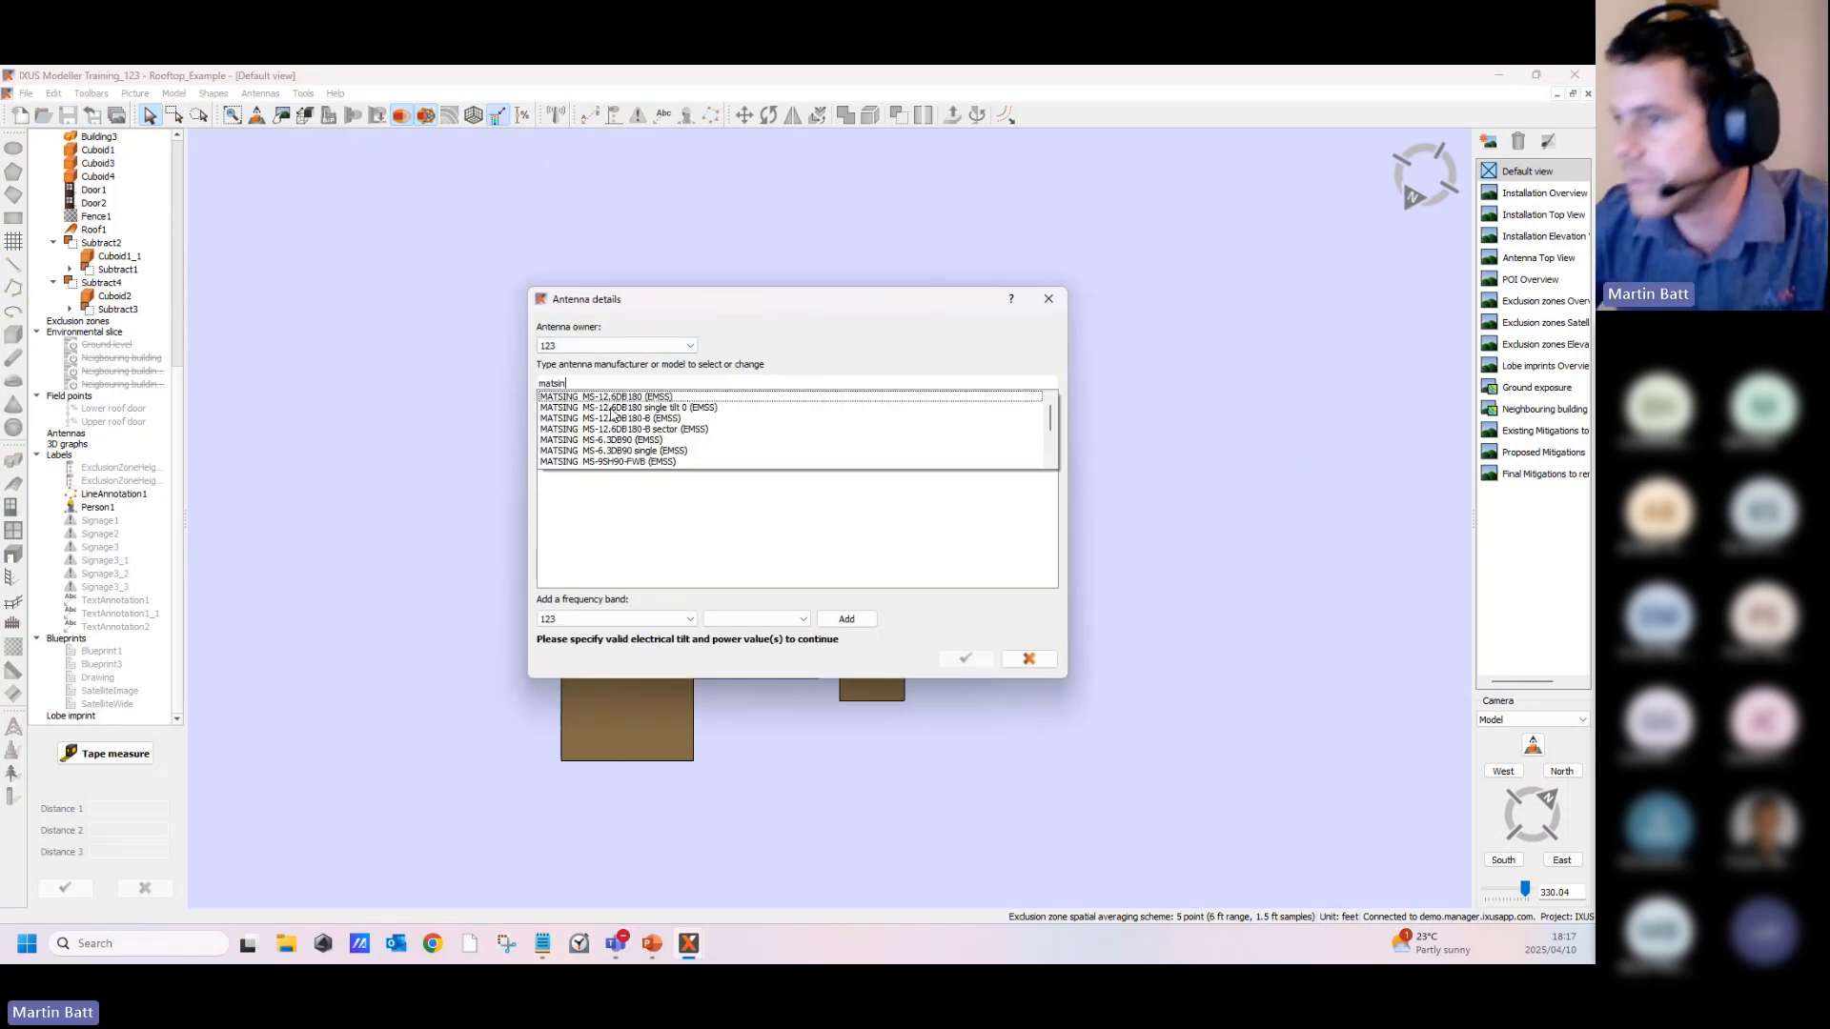
left_click(629, 462)
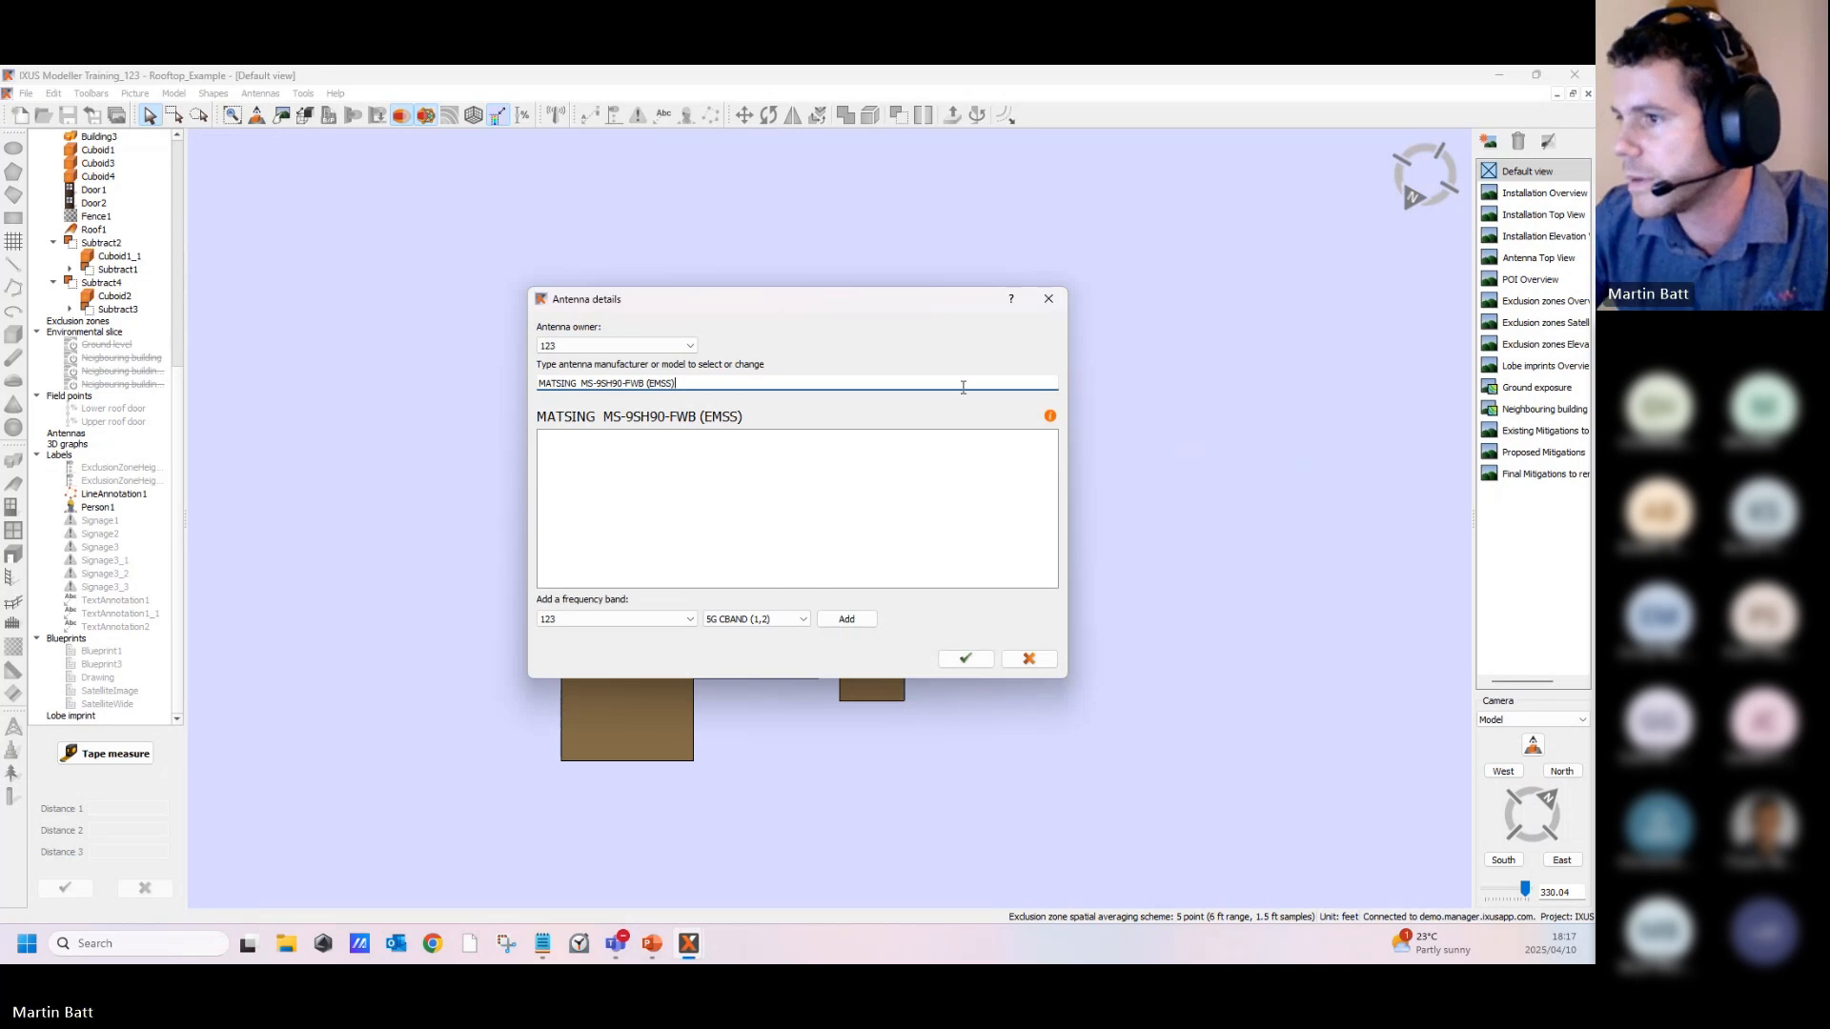
Step: Review the additional information for the MATSING MS-9SH90-FWB (EMSS), comparing the azimuth rotations listed per frequency and port pair
left_click(1050, 416)
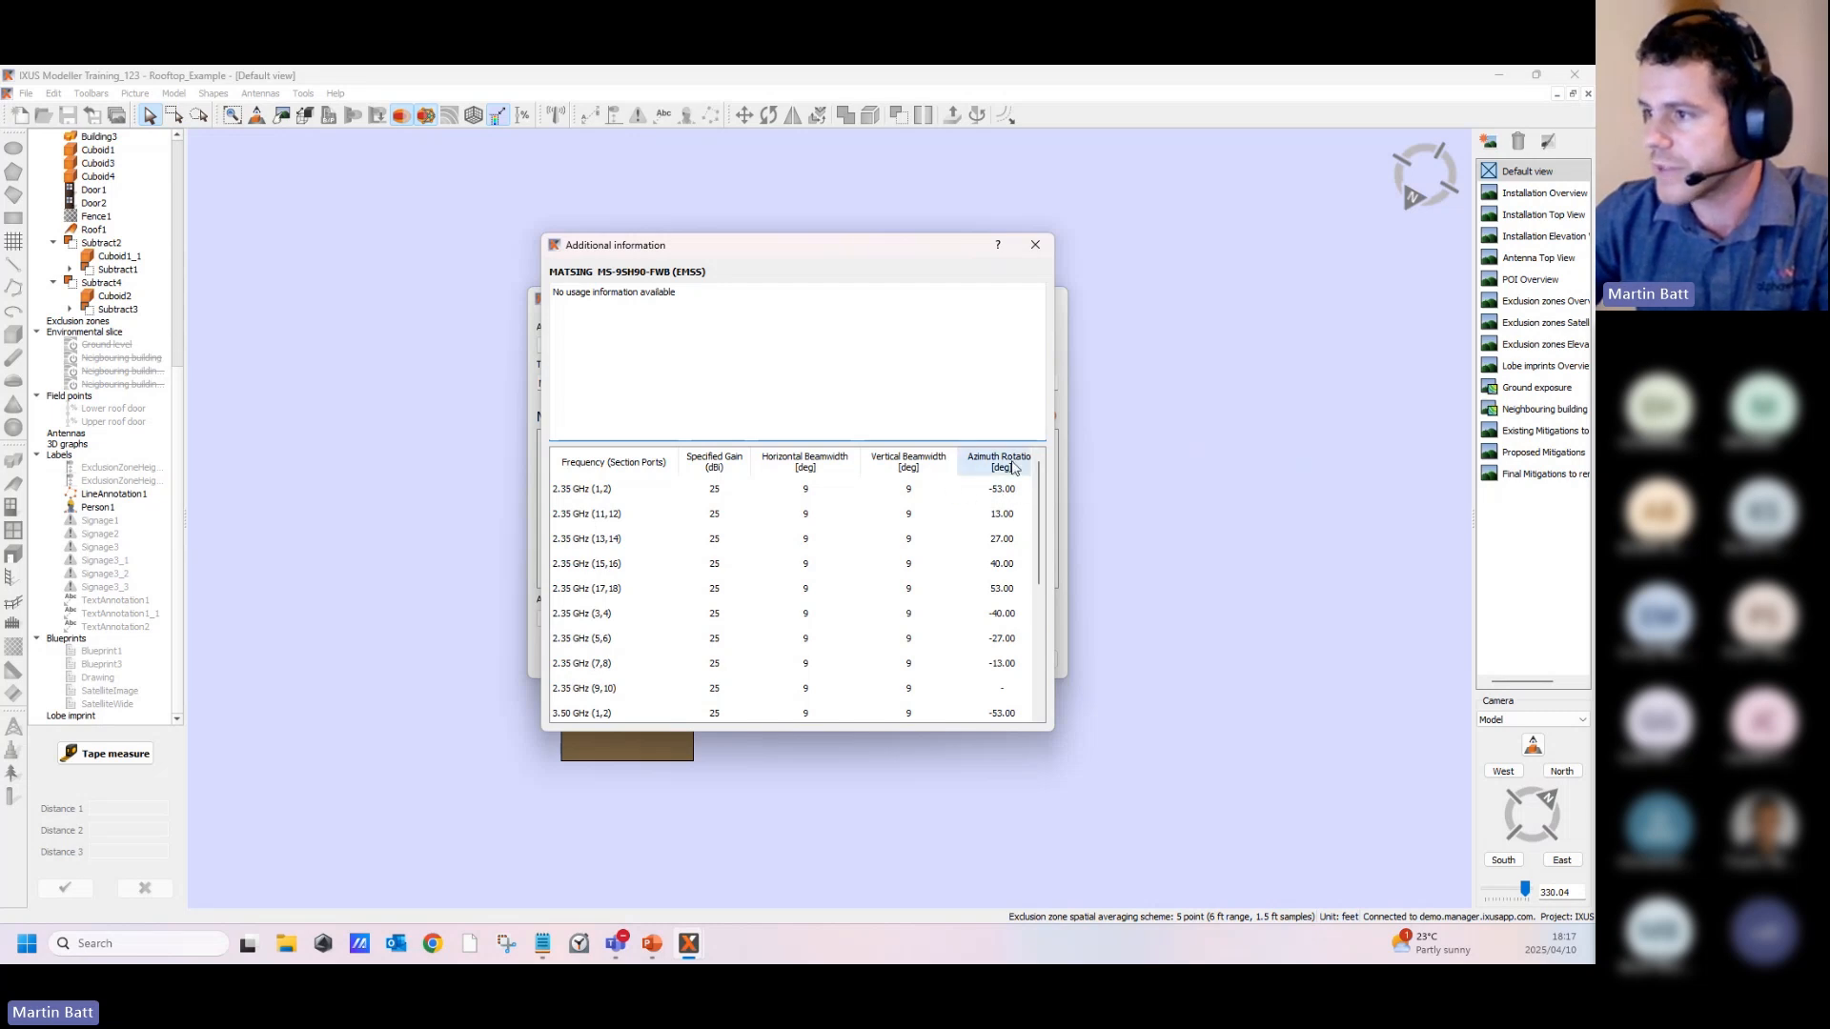
left_click_drag(1054, 729, 1092, 729)
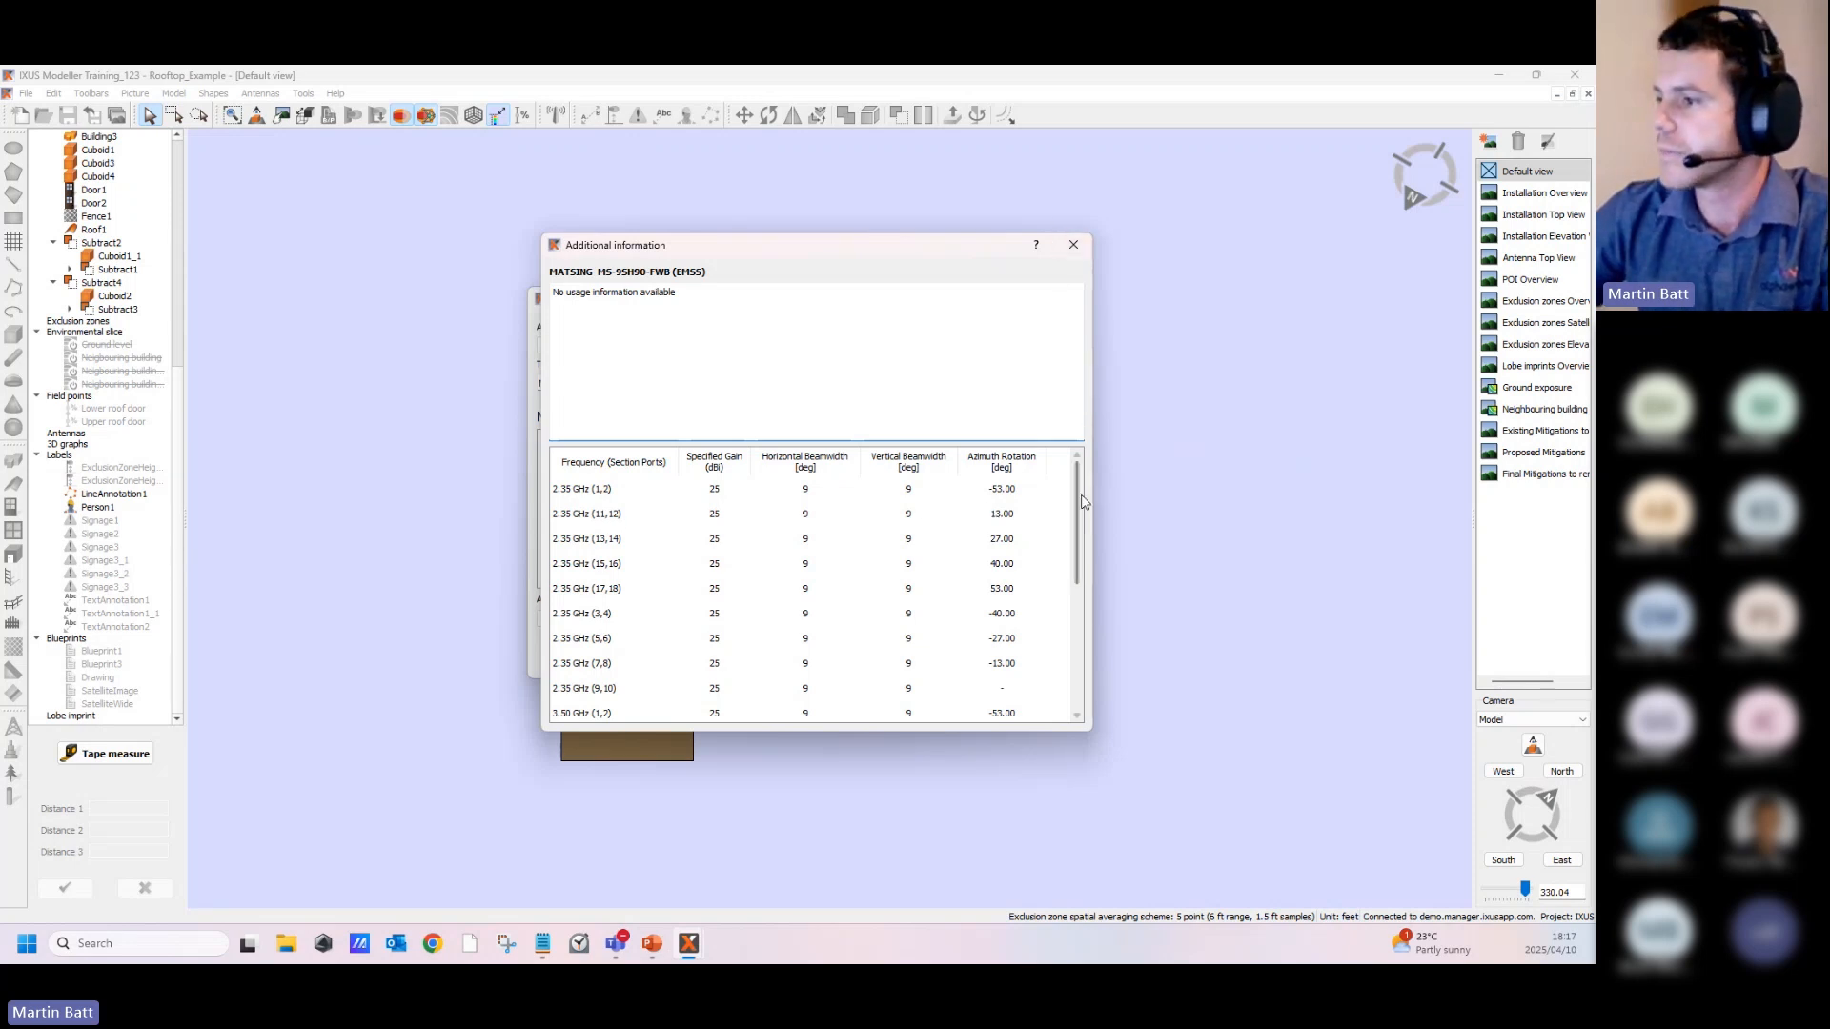
mouse_move(1079, 500)
left_mouse_down()
mouse_move(1083, 575)
mouse_move(1080, 475)
left_mouse_up()
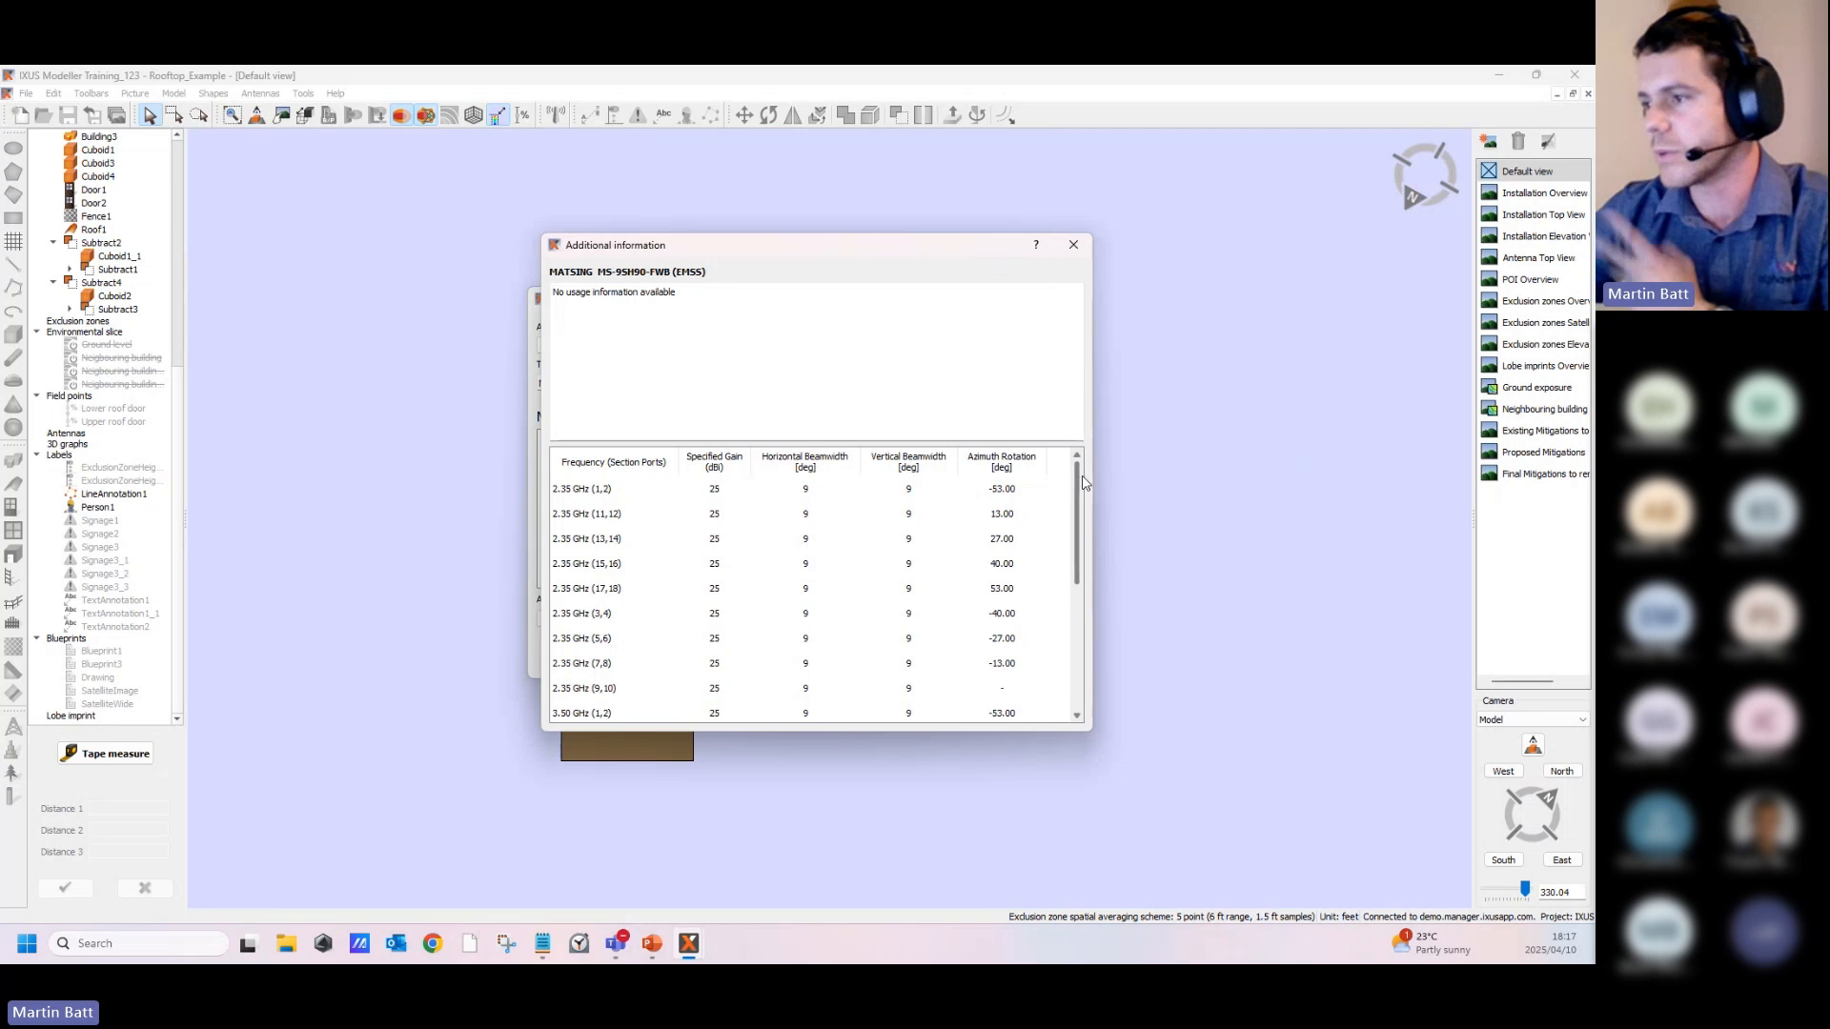
left_click(1072, 247)
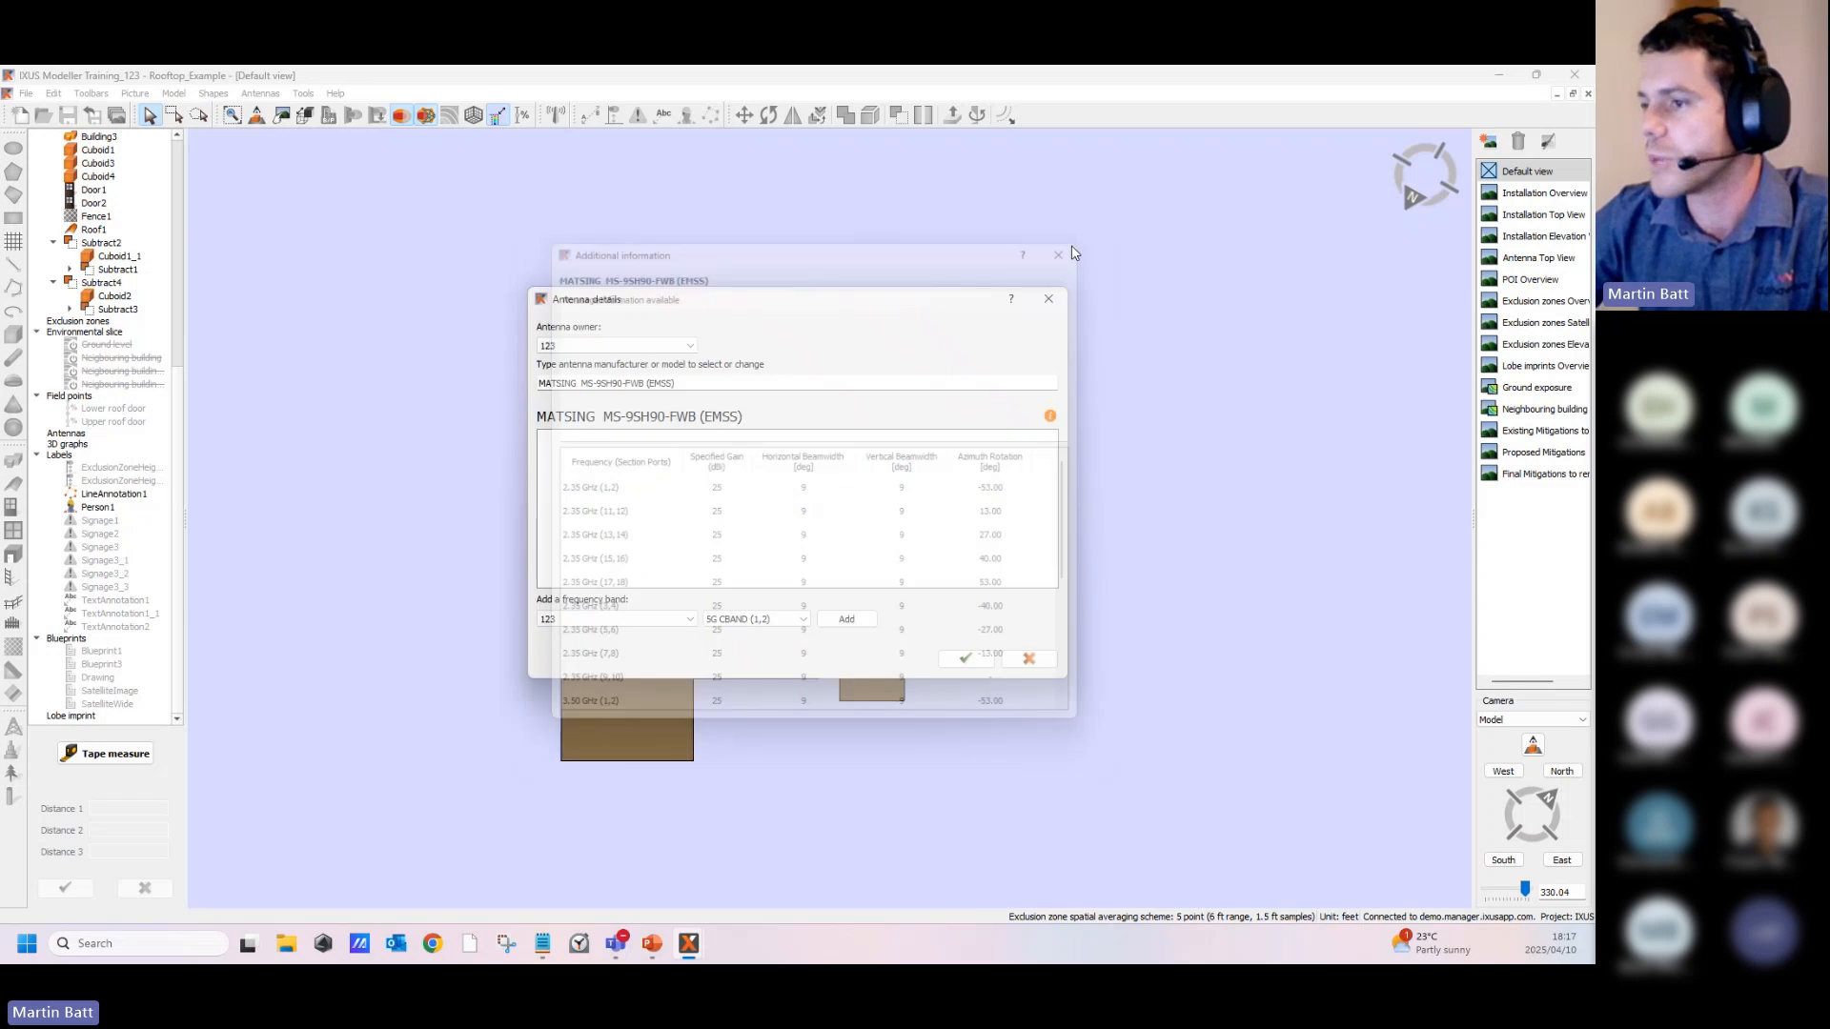
Step: Add the LTE 2300 (1,2) frequency band for owner 123 to the MATSING antenna
left_click(758, 619)
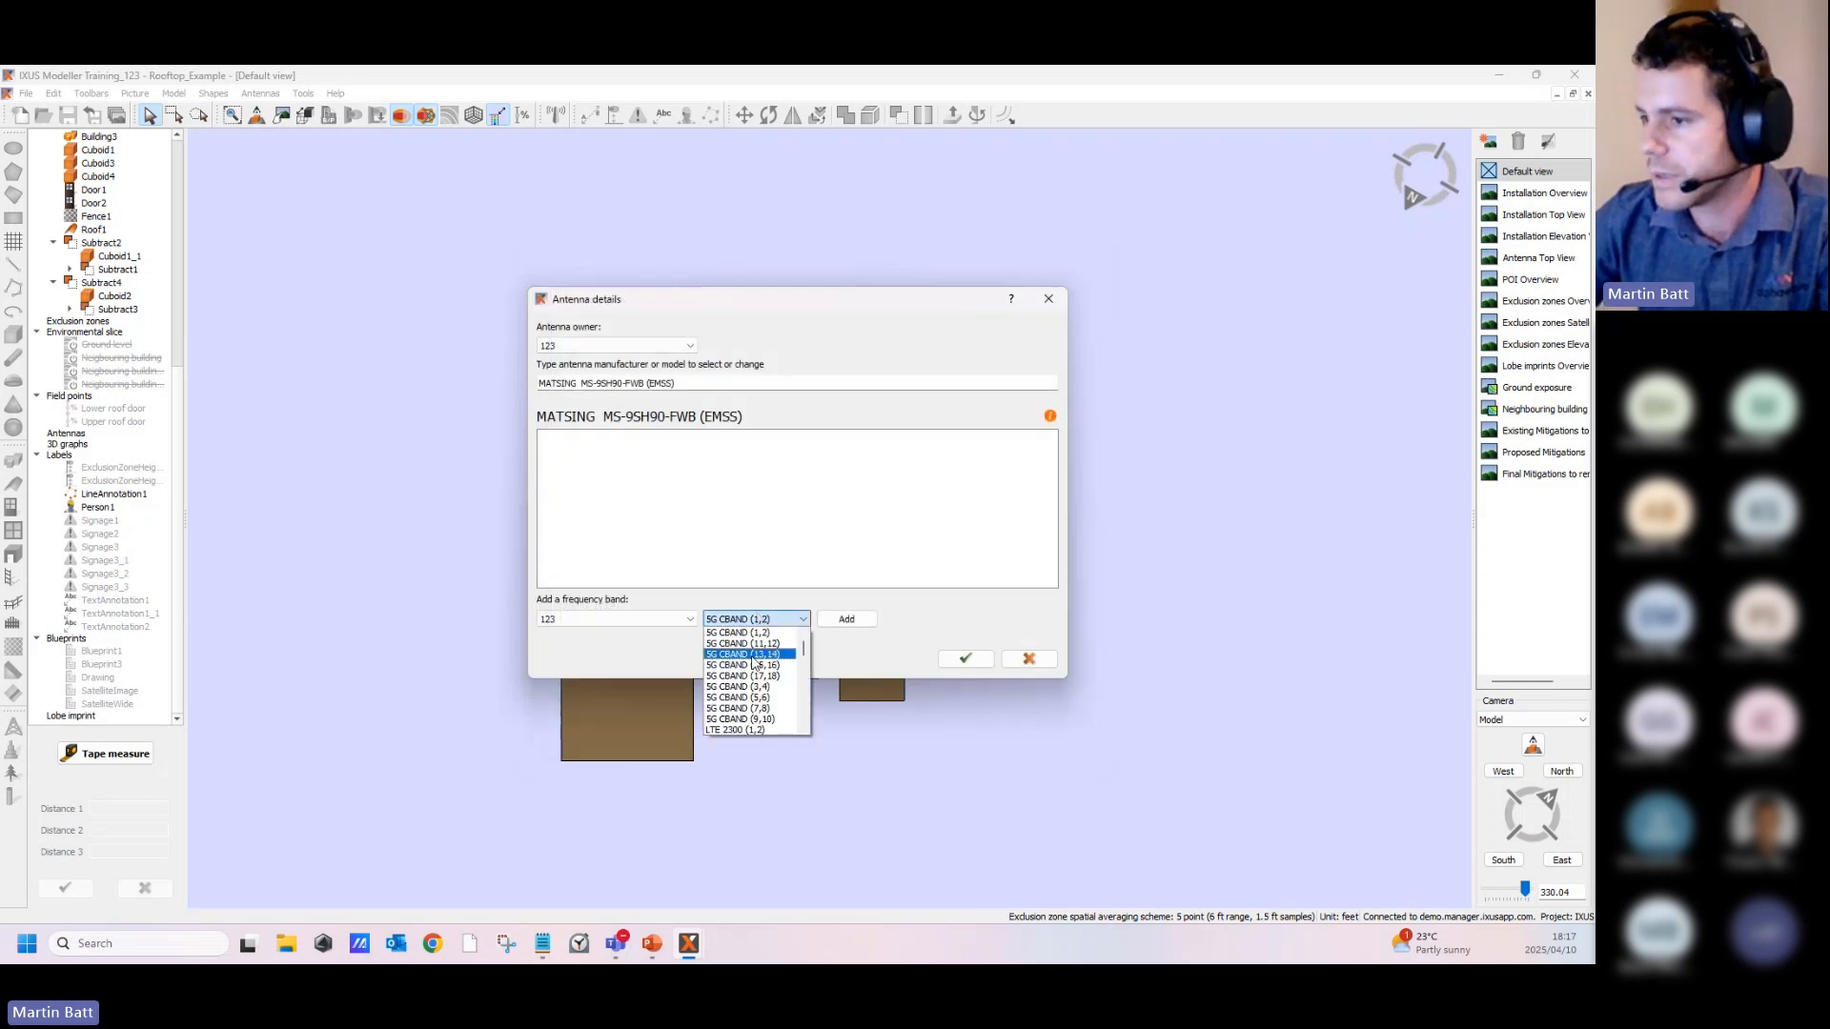
scroll(753, 700, "down", 1)
left_click(759, 701)
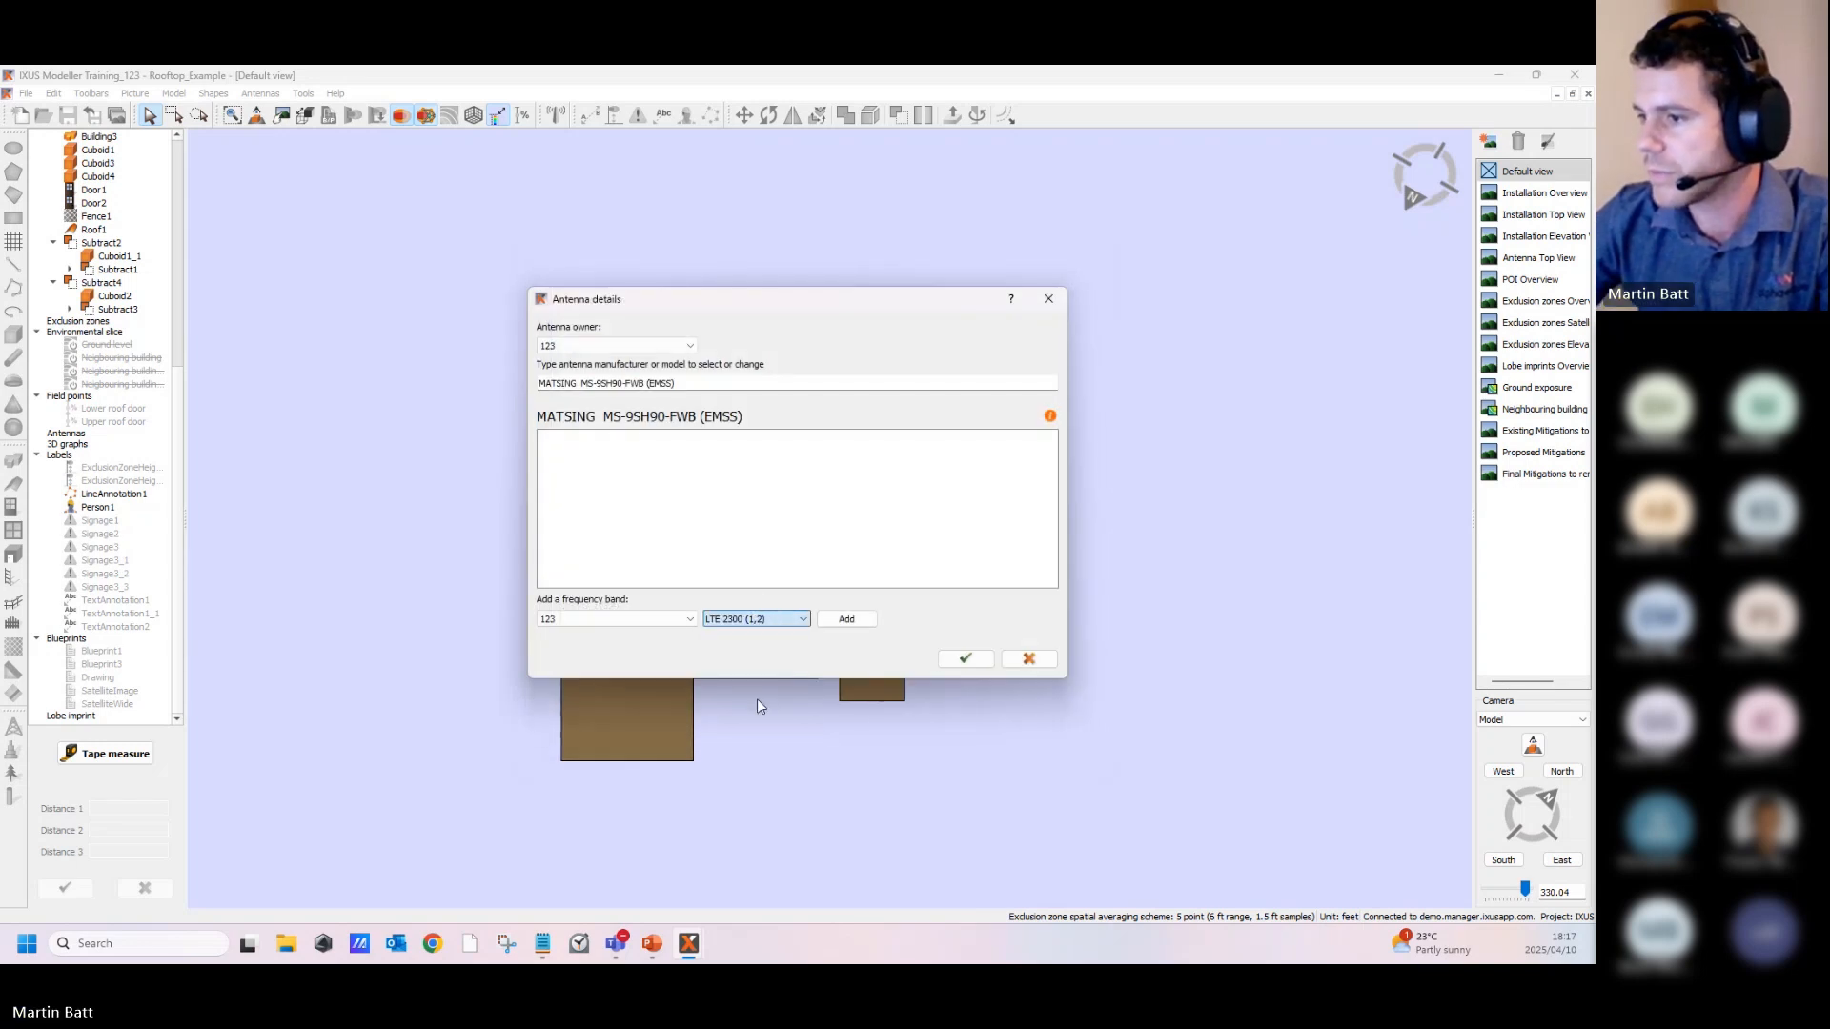
left_click(855, 622)
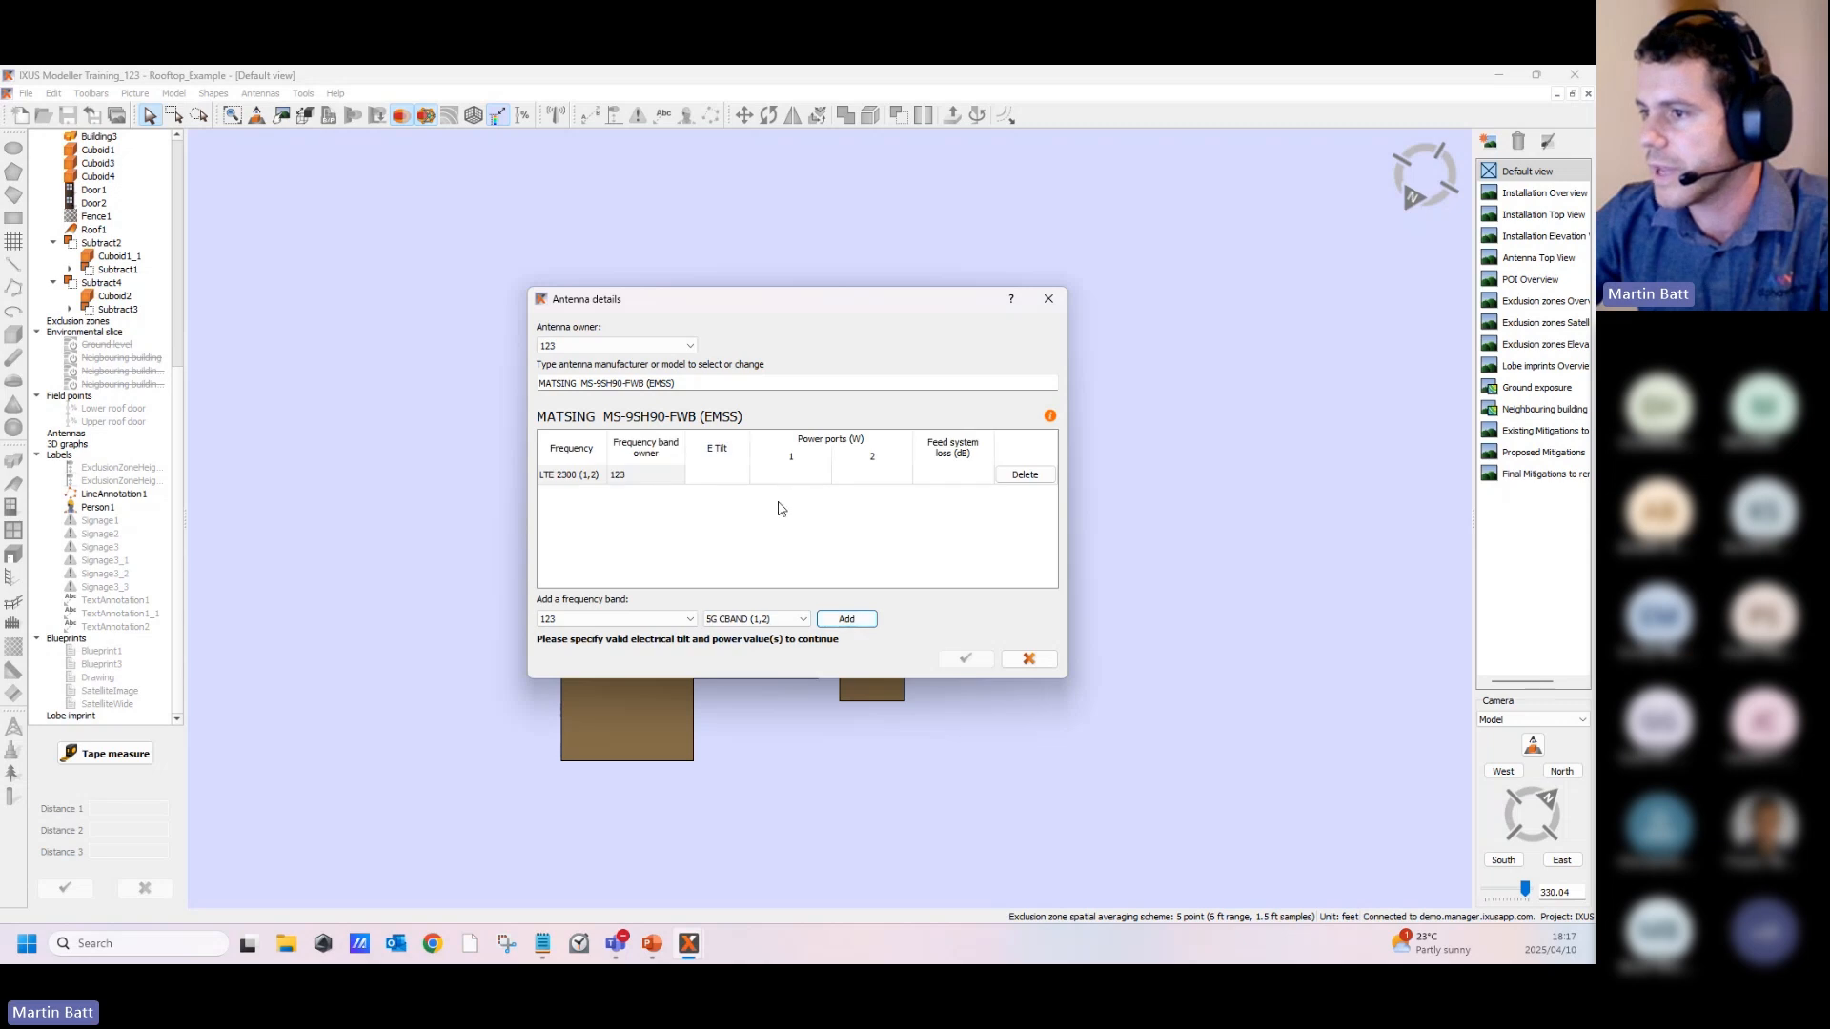
Step: Set the LTE 2300 (1,2) band to an electrical tilt of 0 to 15, port powers of 50 W and 0 W, and 0 dB feed loss
left_click(732, 475)
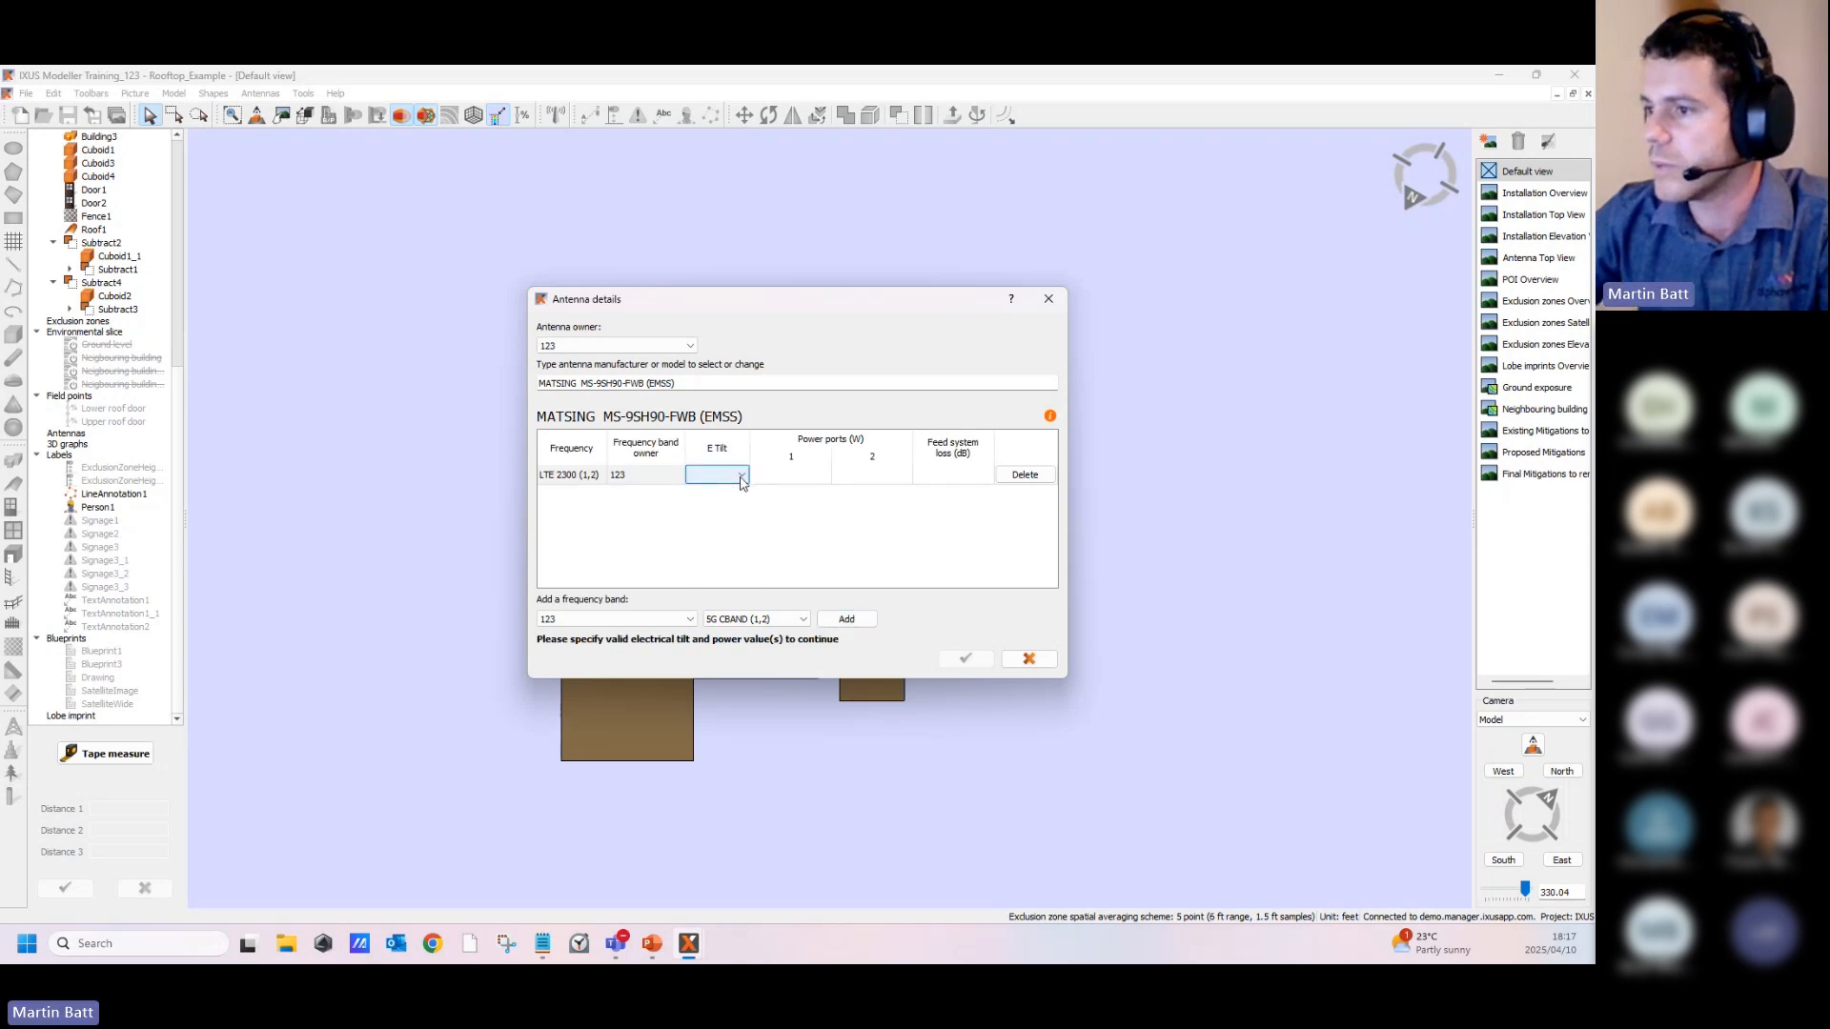
left_click(742, 475)
scroll(740, 522, "down", 3)
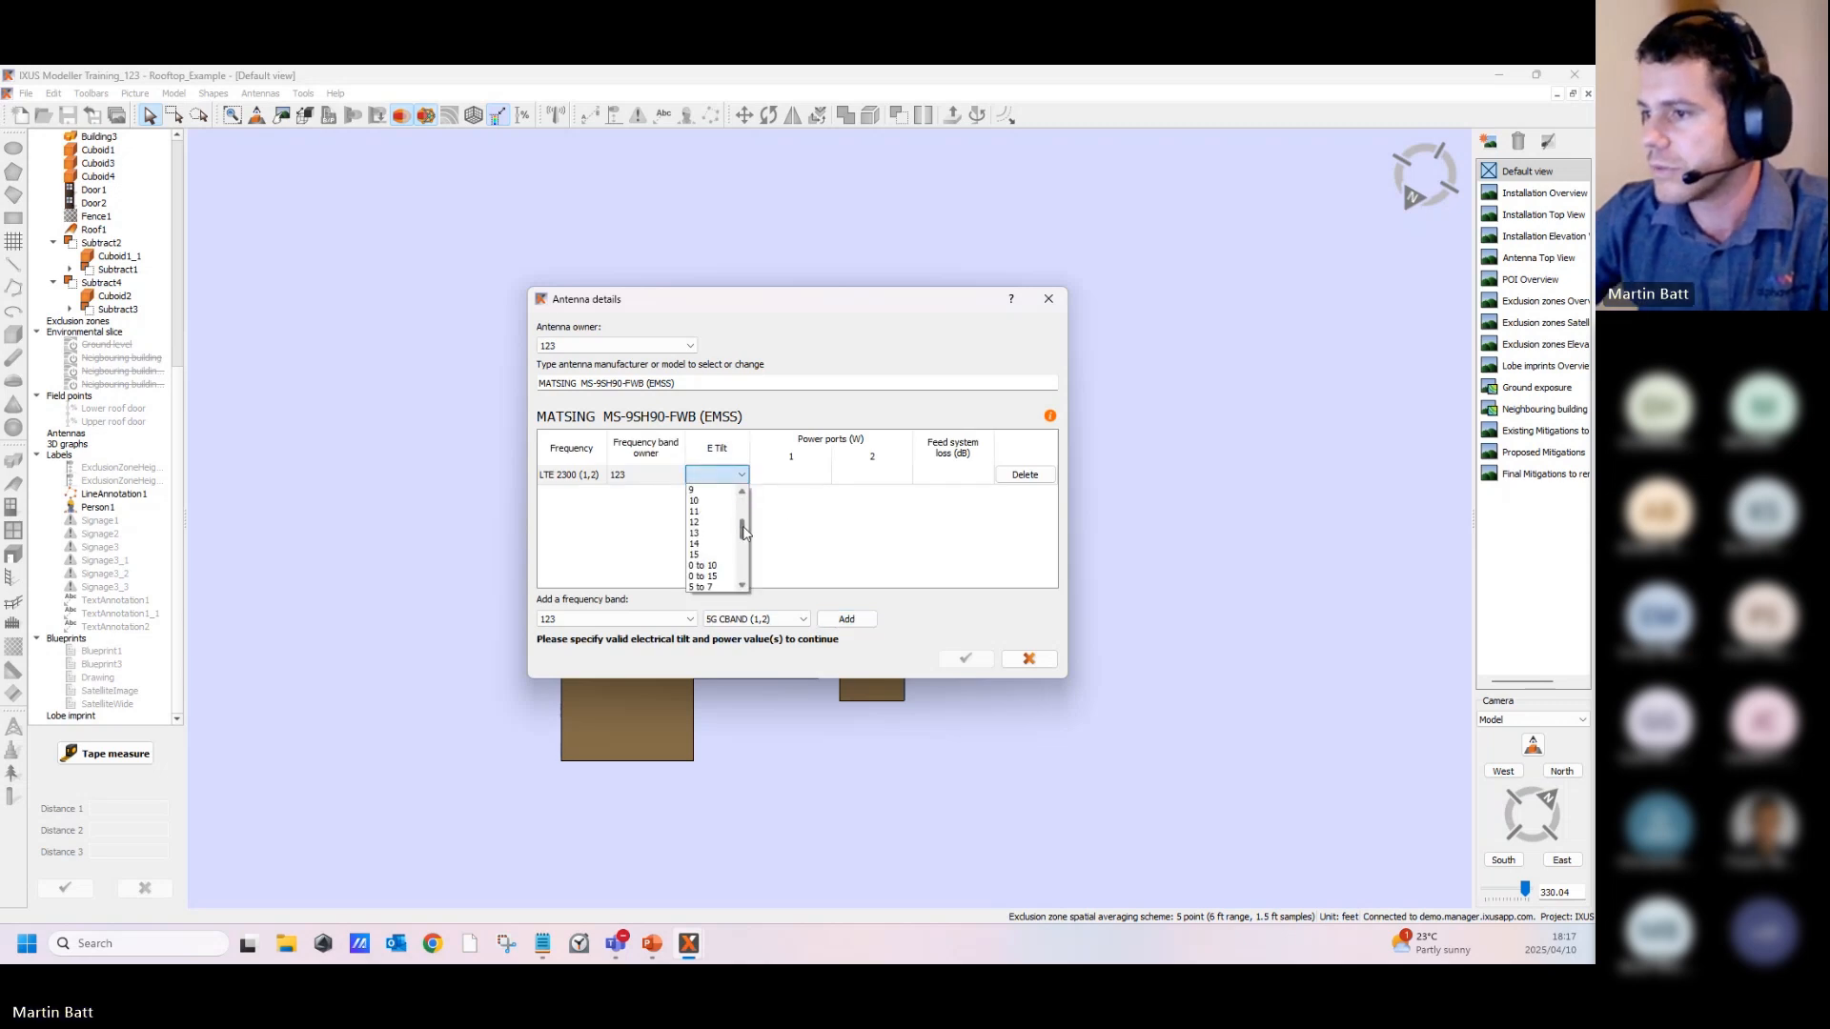
left_click(710, 577)
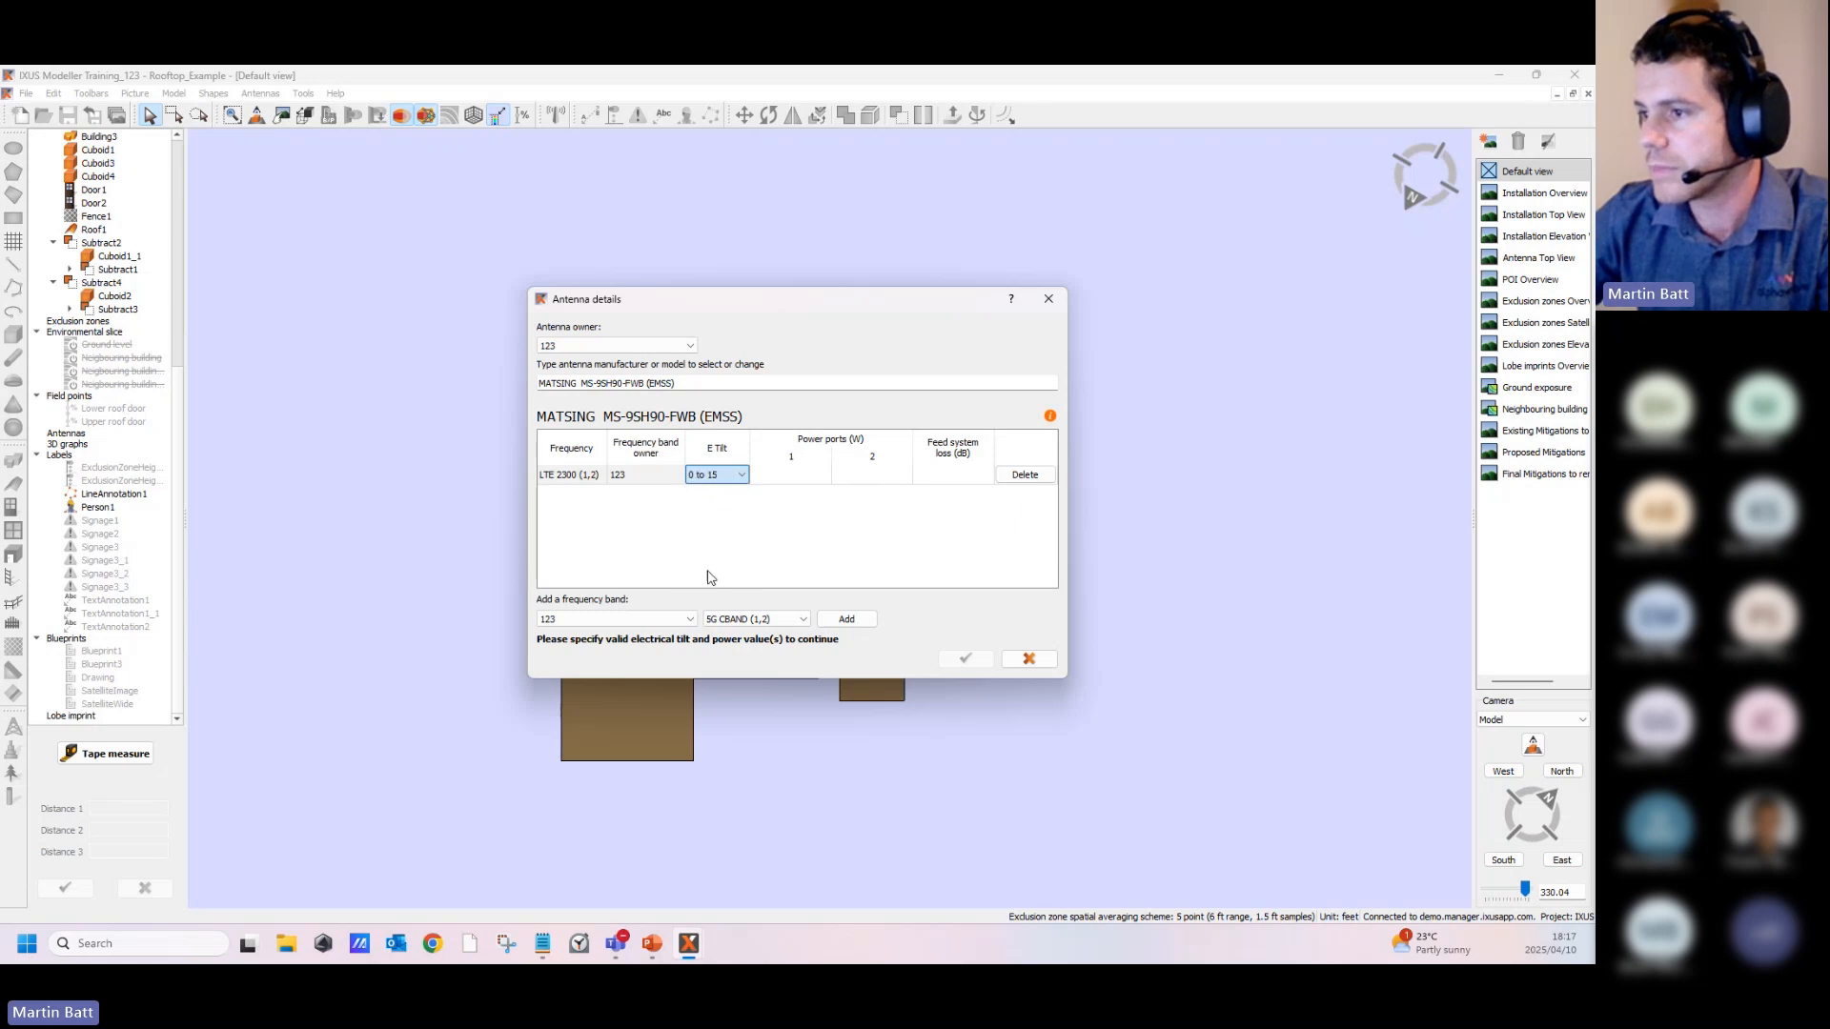
left_click(824, 479)
type("50")
left_click(862, 481)
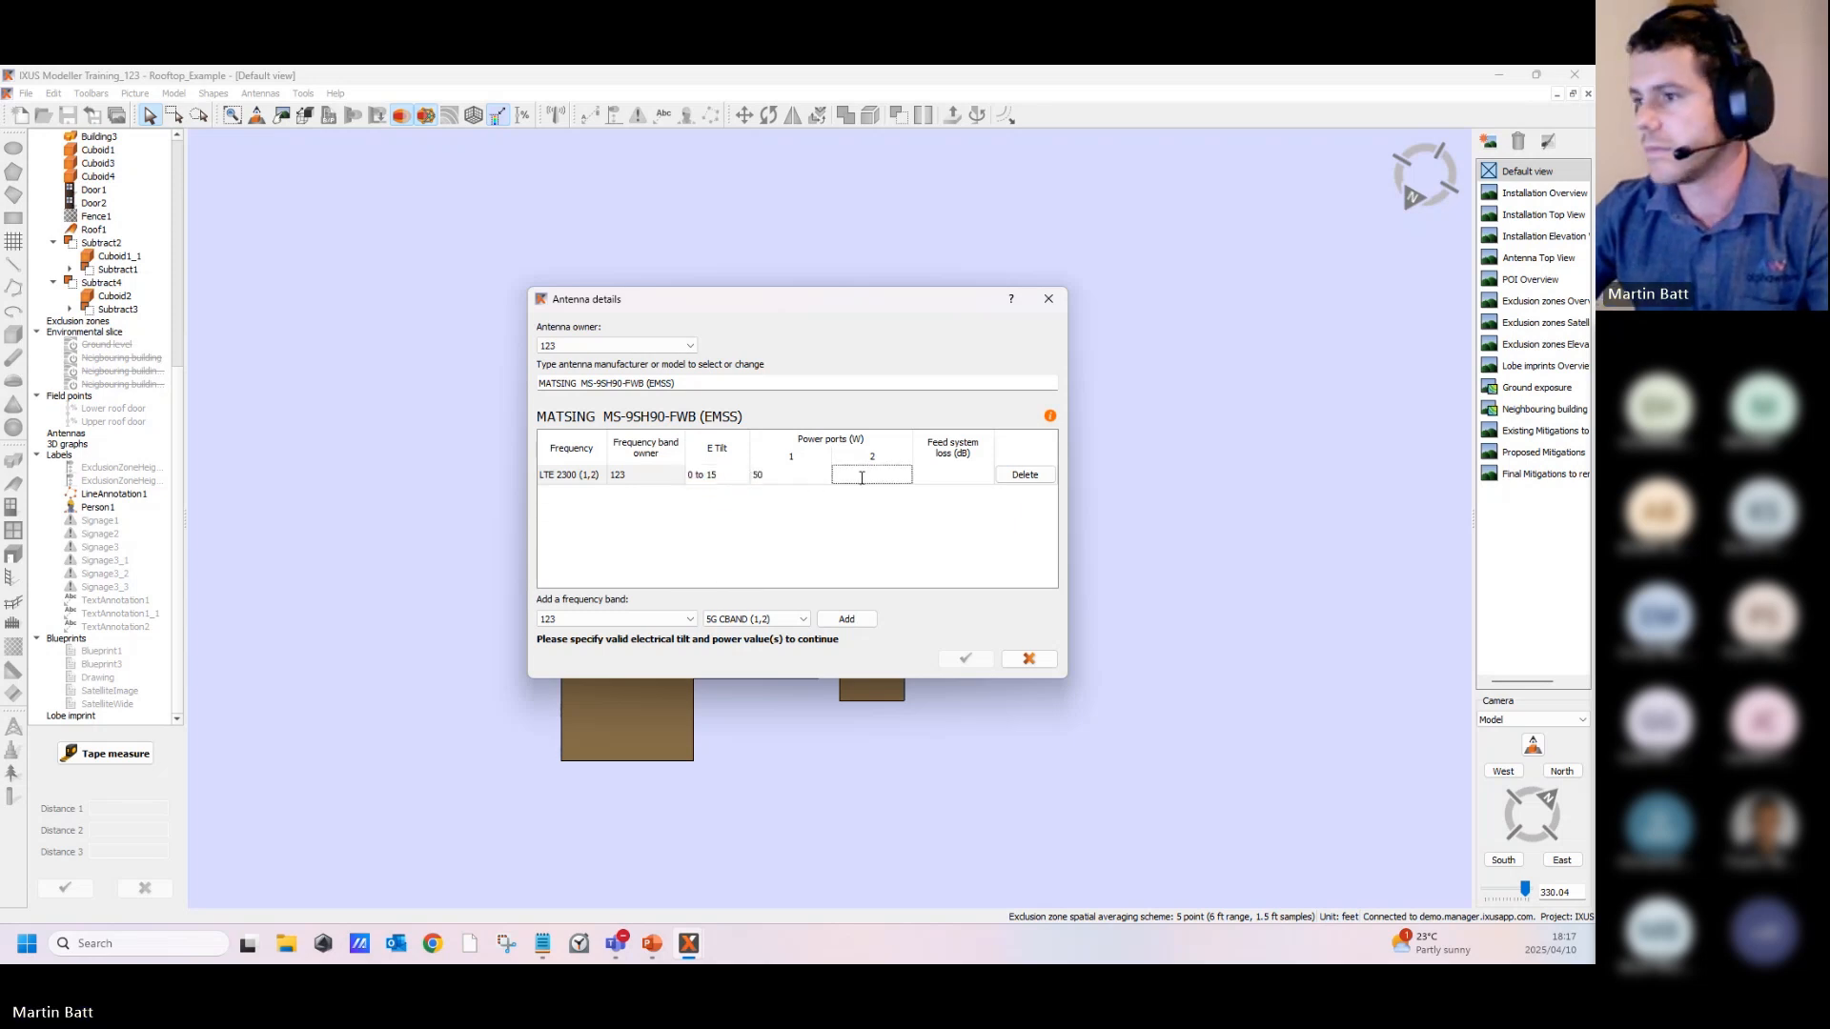
left_click(944, 481)
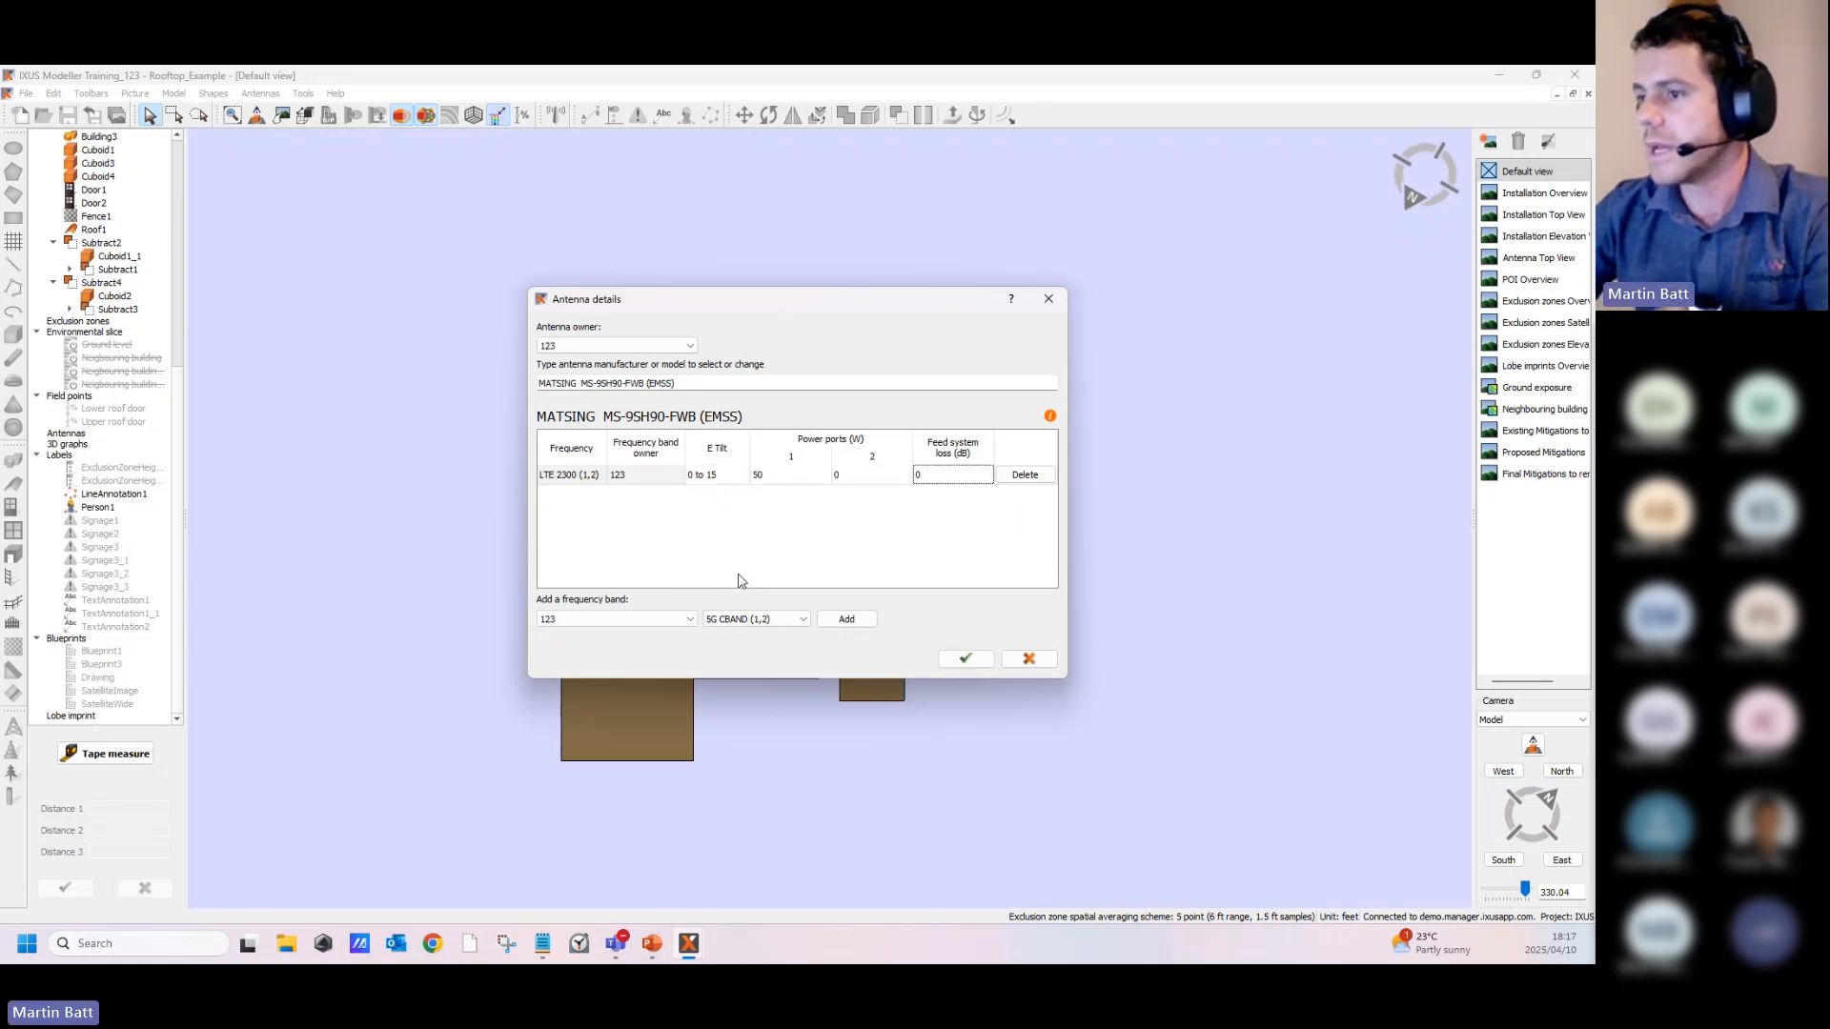
Step: Add the LTE 2300 (11,12) frequency band for owner 123 as the antenna's second band
left_click(759, 621)
scroll(759, 668, "down", 2)
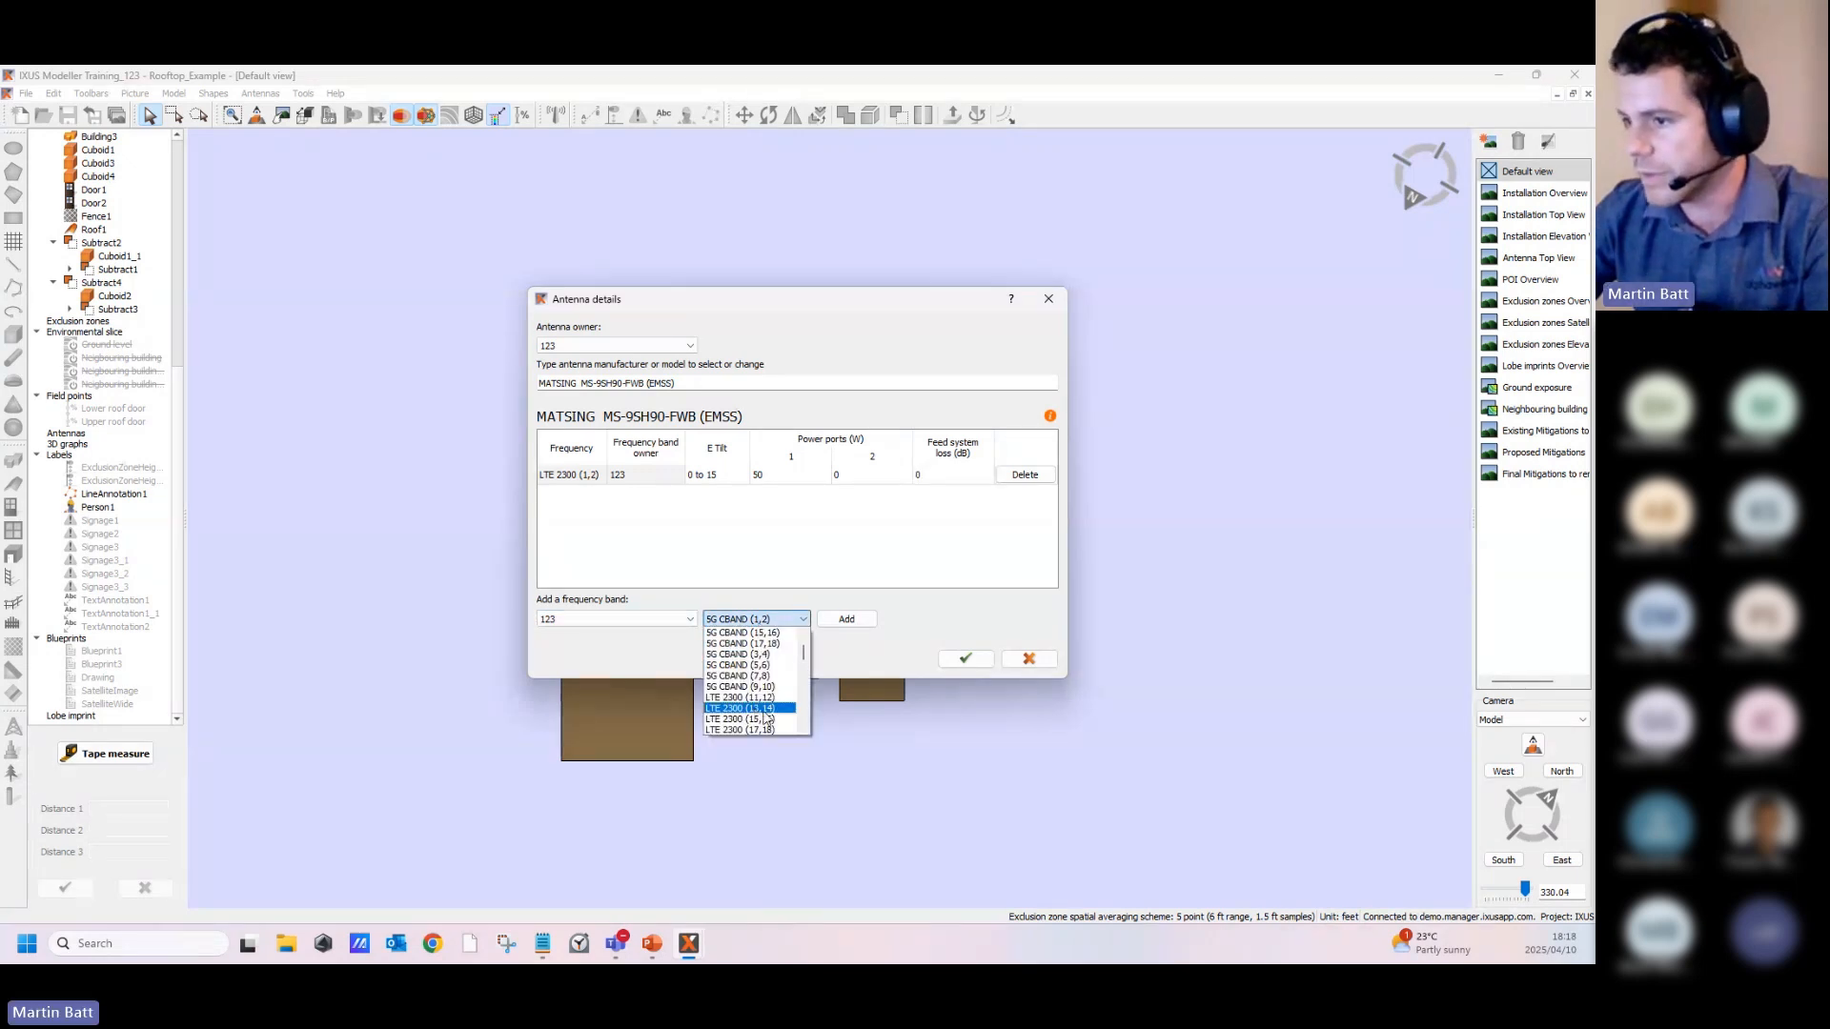
left_click(753, 697)
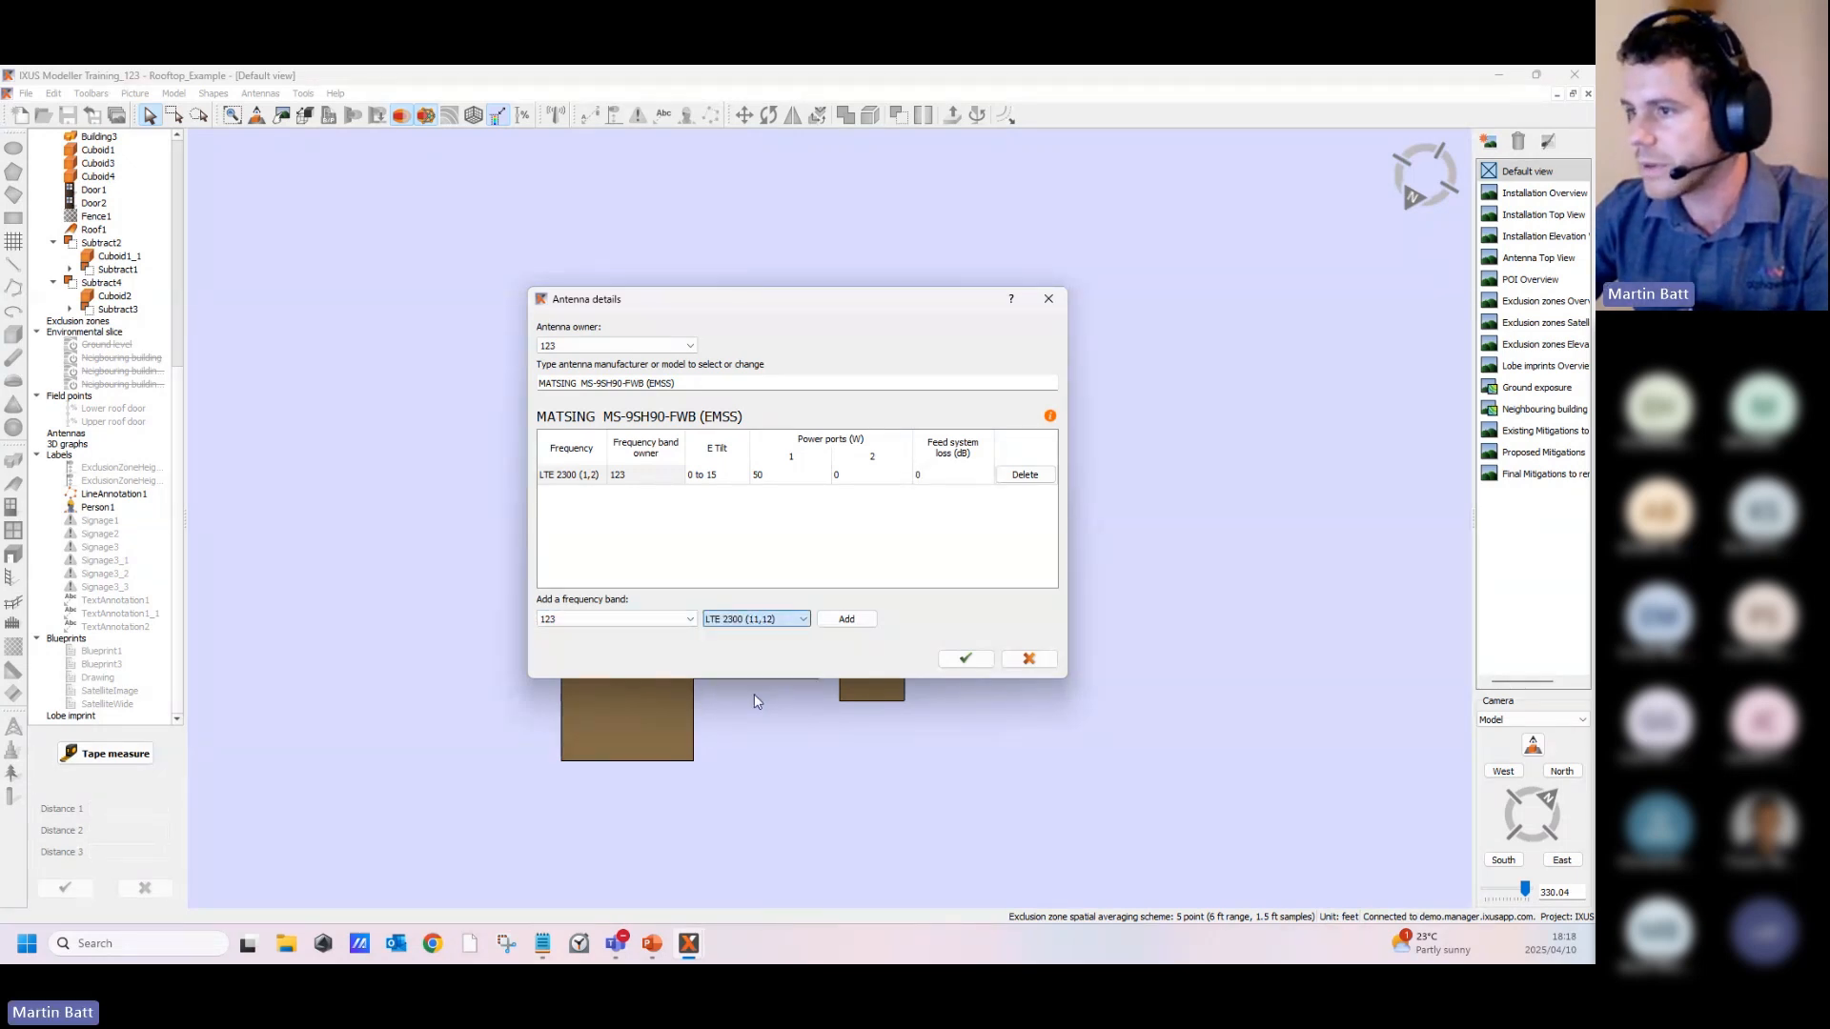
left_click(847, 619)
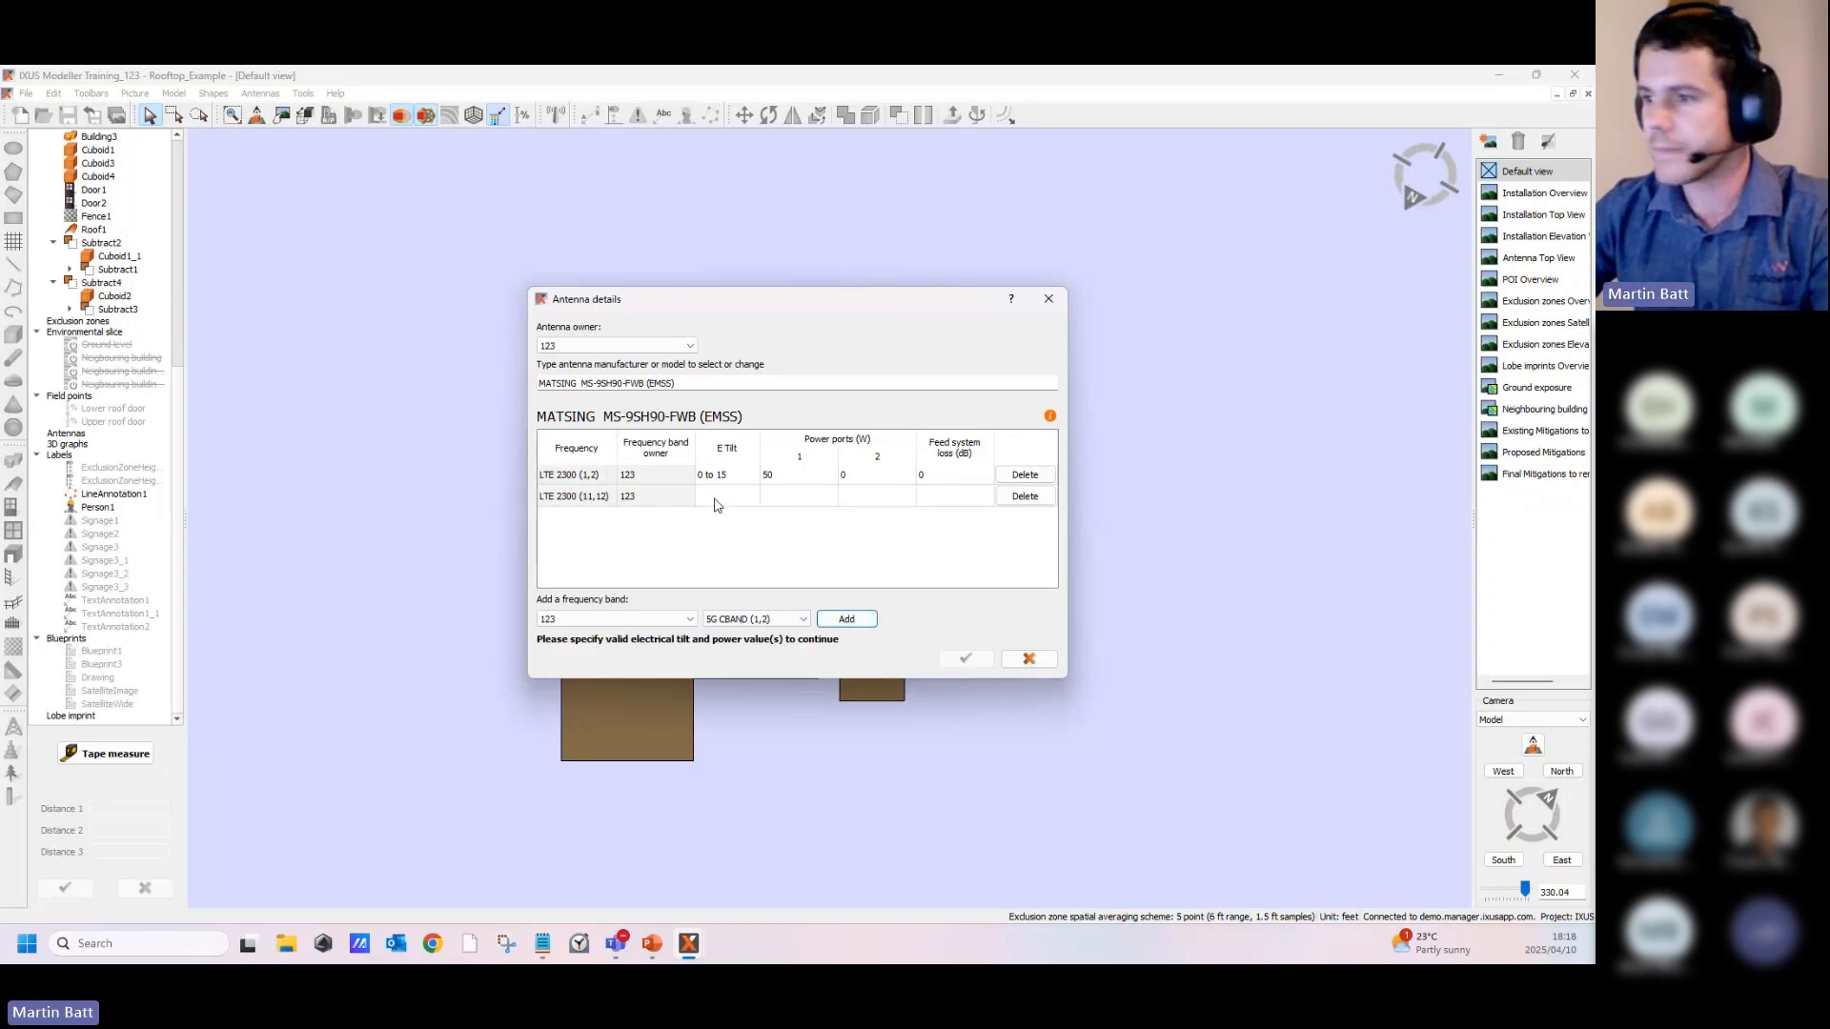
Step: Give the LTE 2300 (11,12) band an electrical tilt of 6, port powers of 50 W and 0 W, and 0 dB feed loss
left_click(717, 499)
left_click(737, 502)
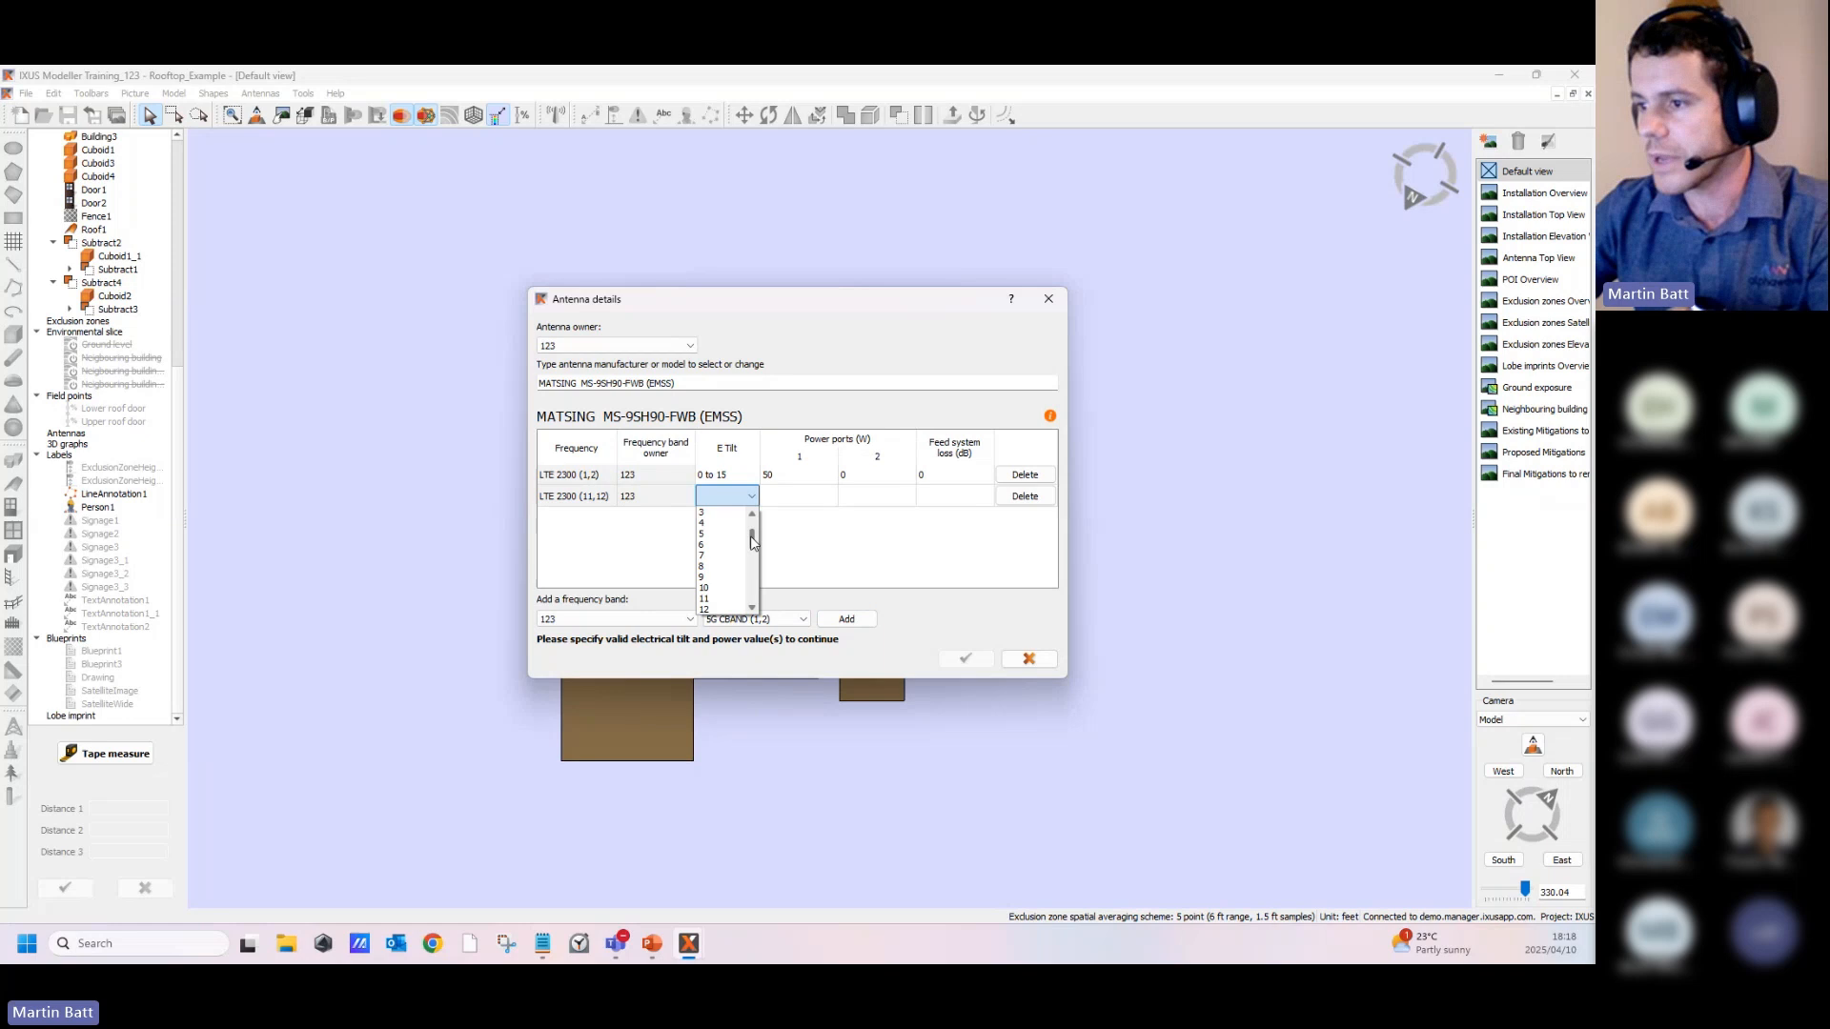
left_click(722, 543)
left_click(791, 496)
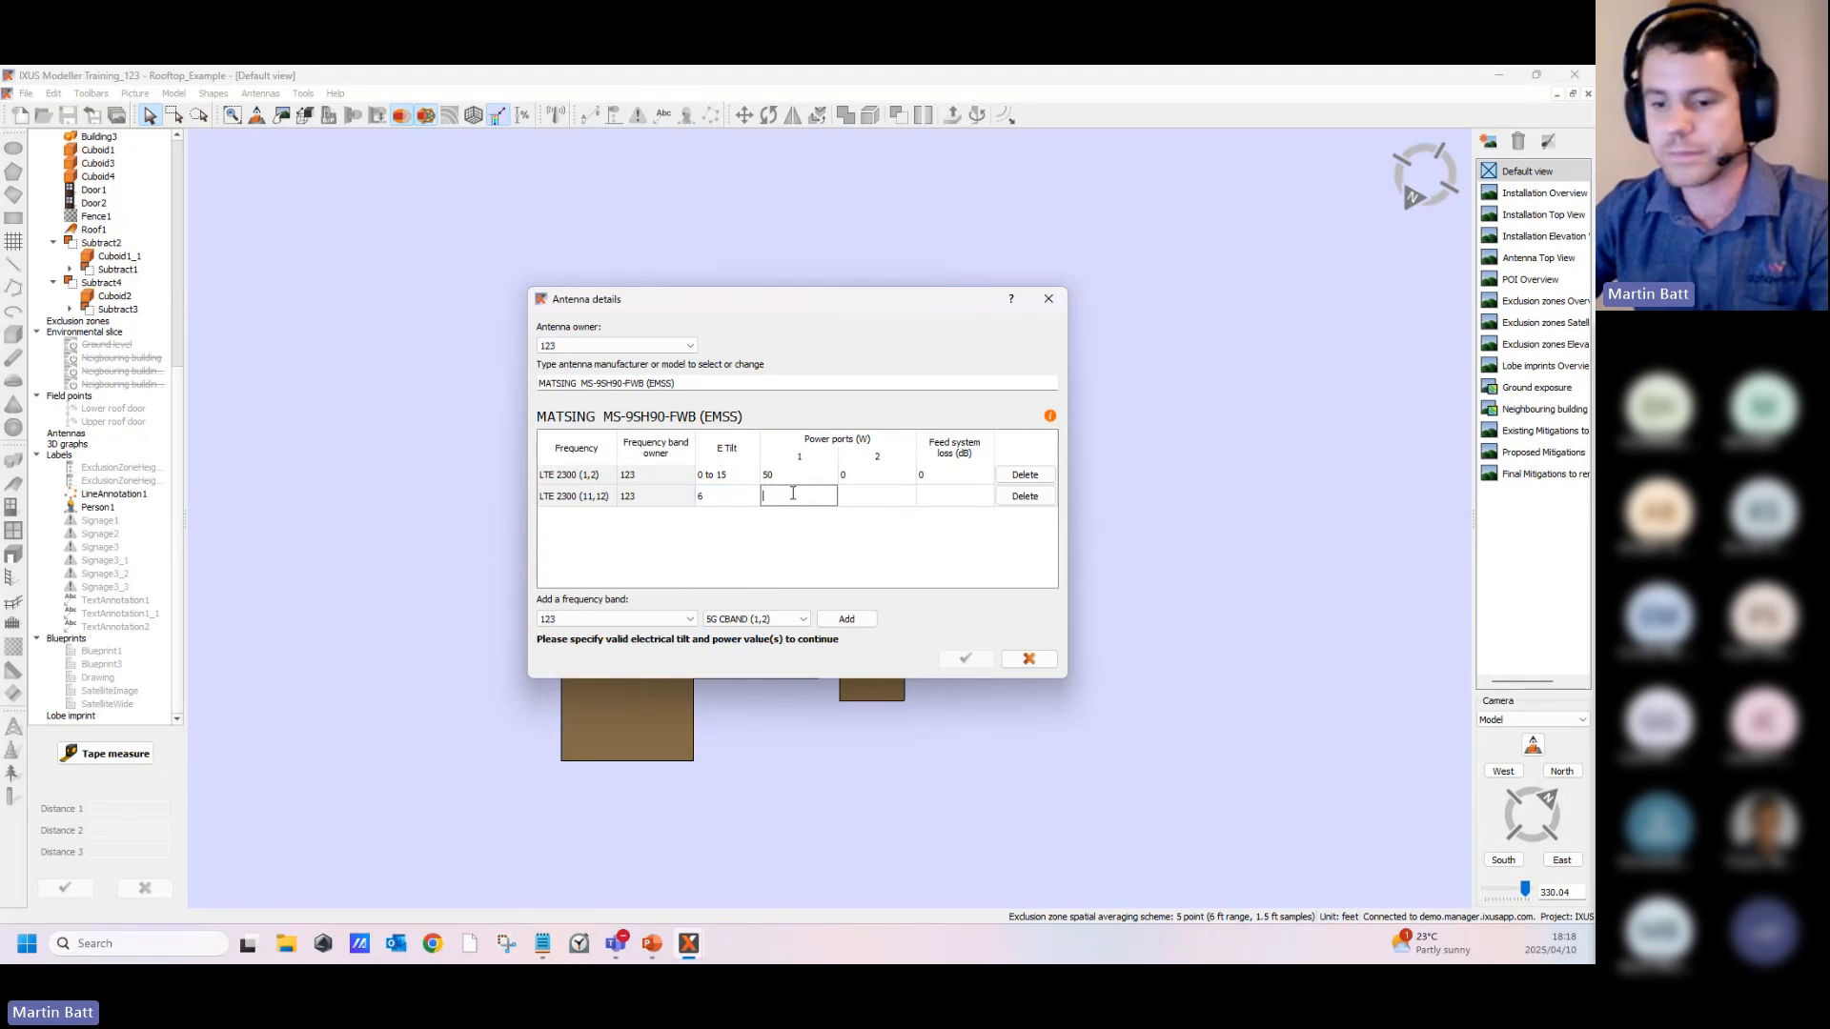
type("50")
left_click(869, 500)
type("0")
left_click(943, 505)
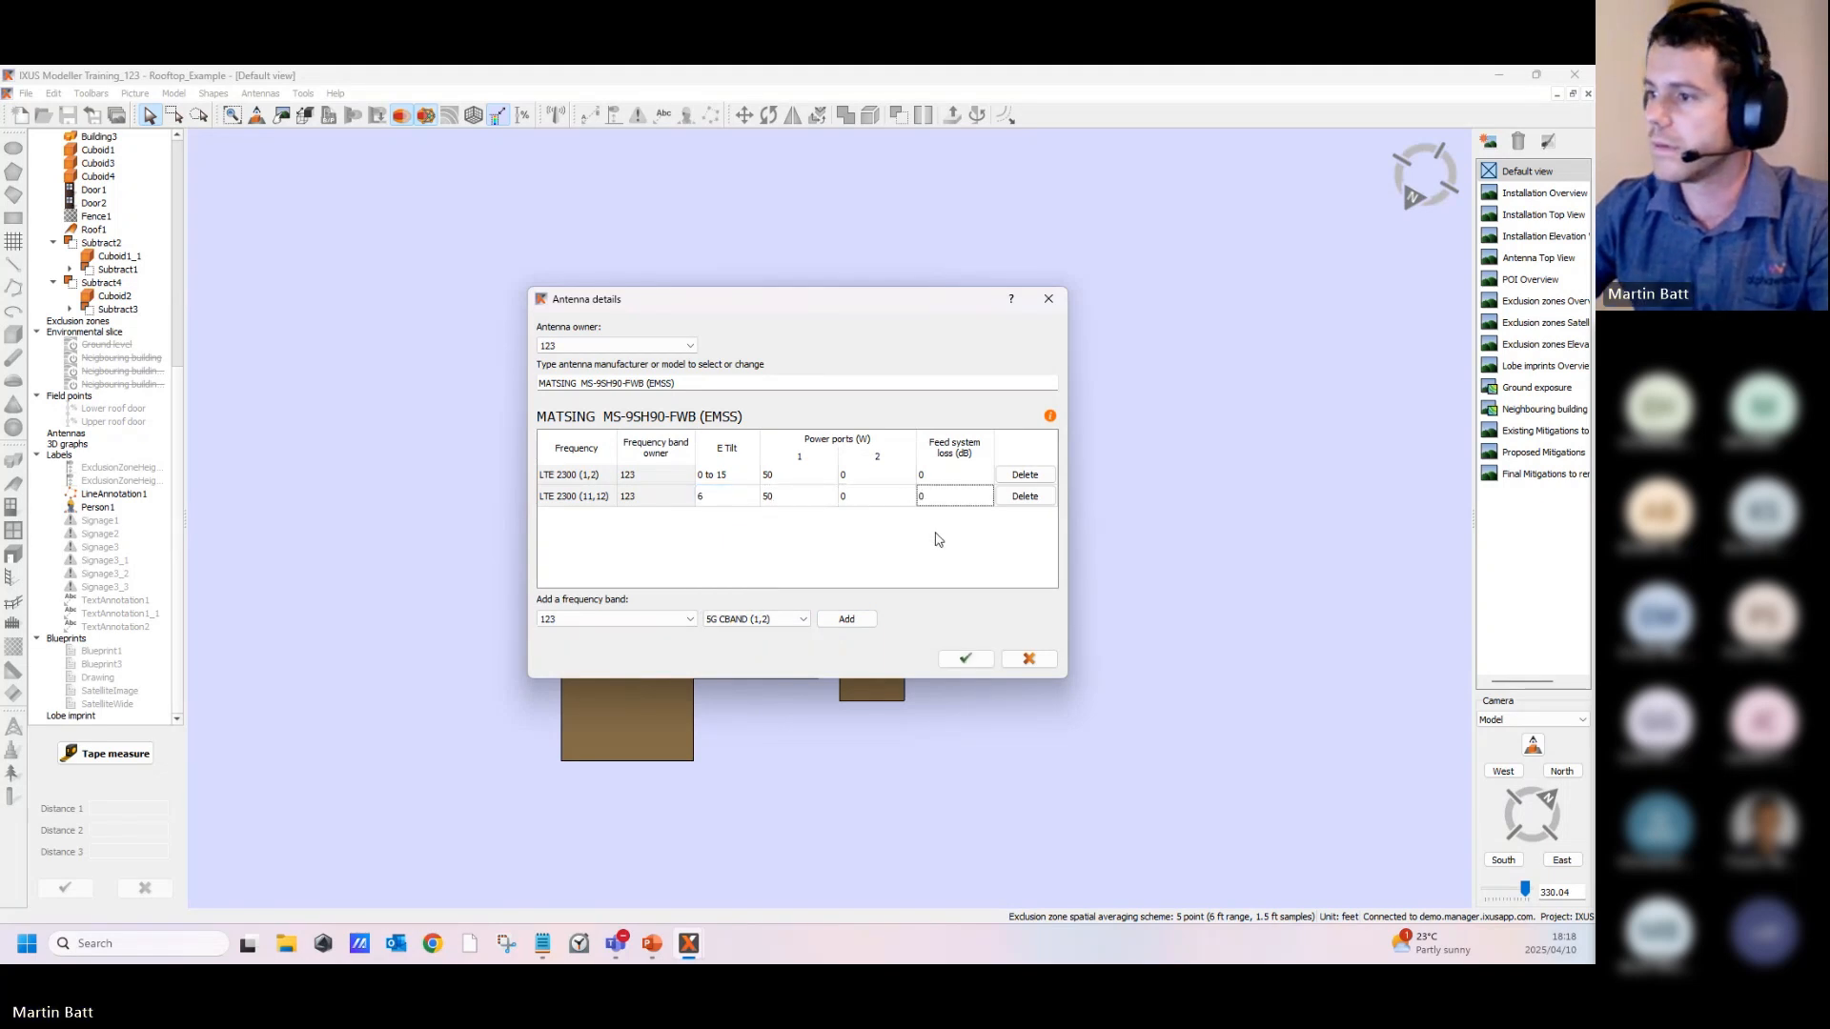
Step: Accept the antenna details and create antenna 22 at the default position with 0.00 tilt and azimuth
left_click(965, 659)
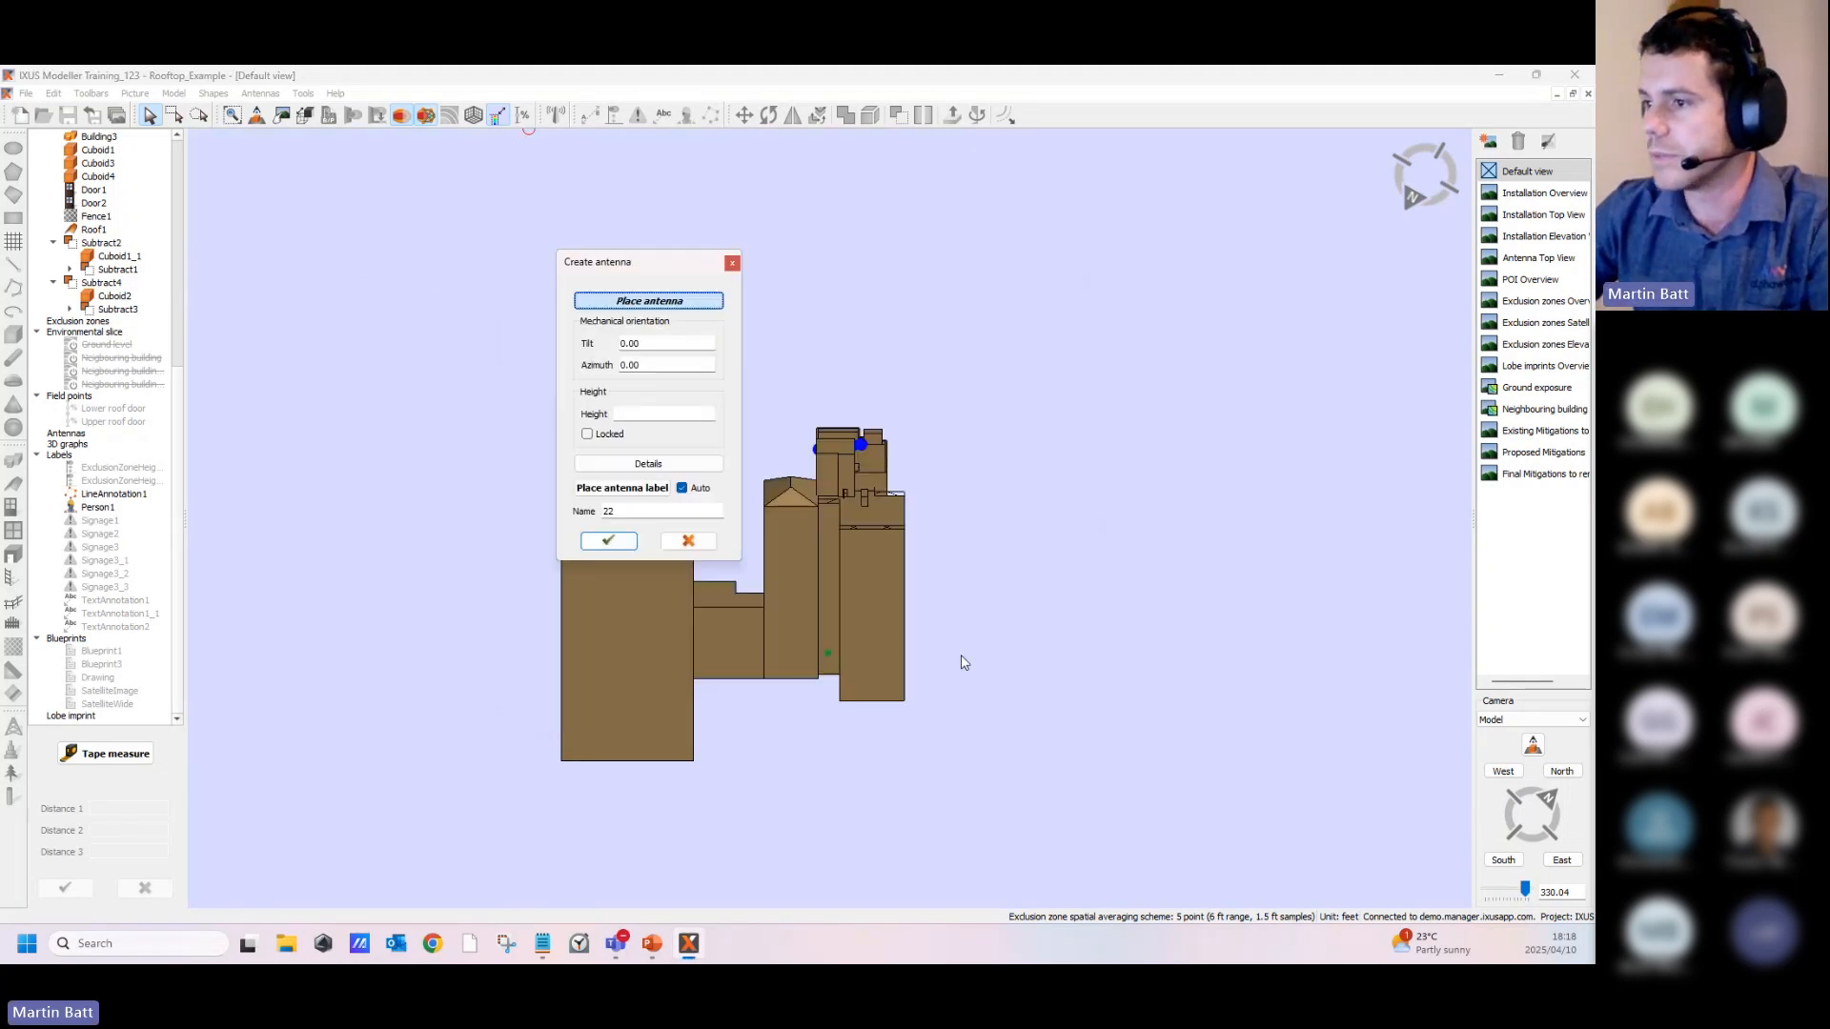
left_click(609, 541)
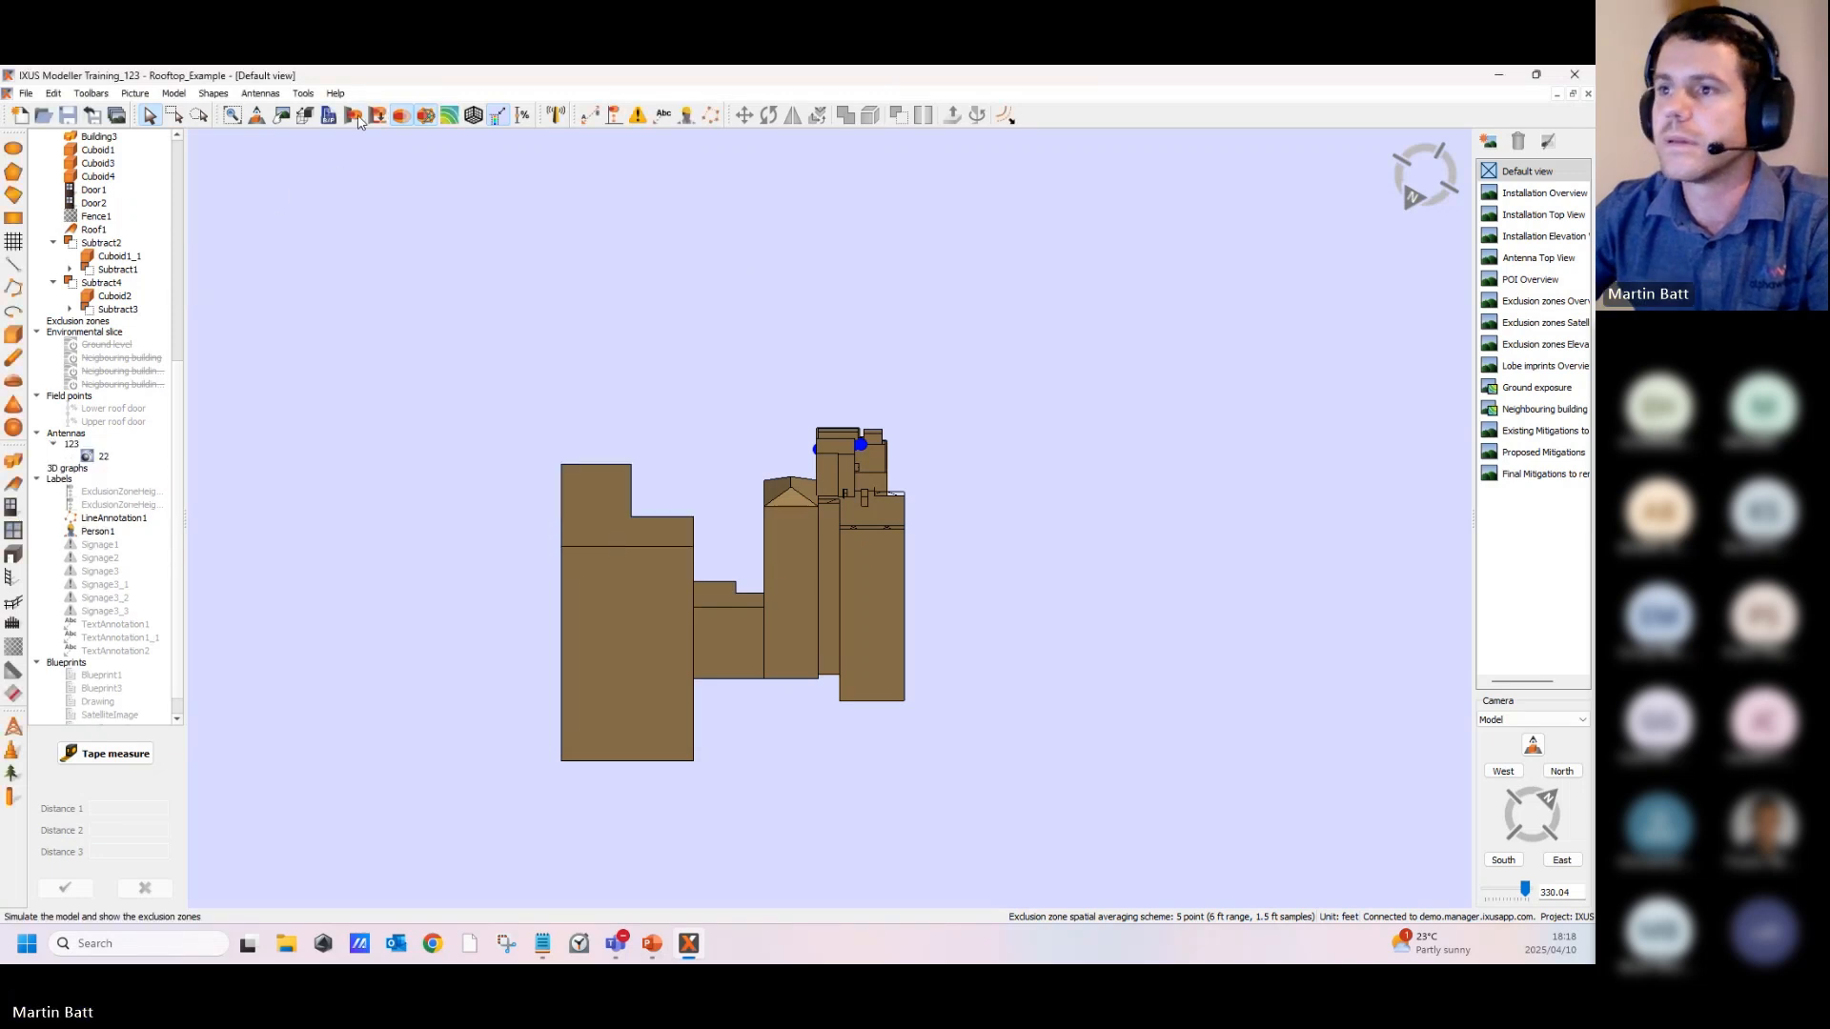
Step: Run a medium-detail field assessment under FCC OET 65 without a custom exclusion zone, setting spatial averaging to None (point spatial calculation)
left_click(753, 473)
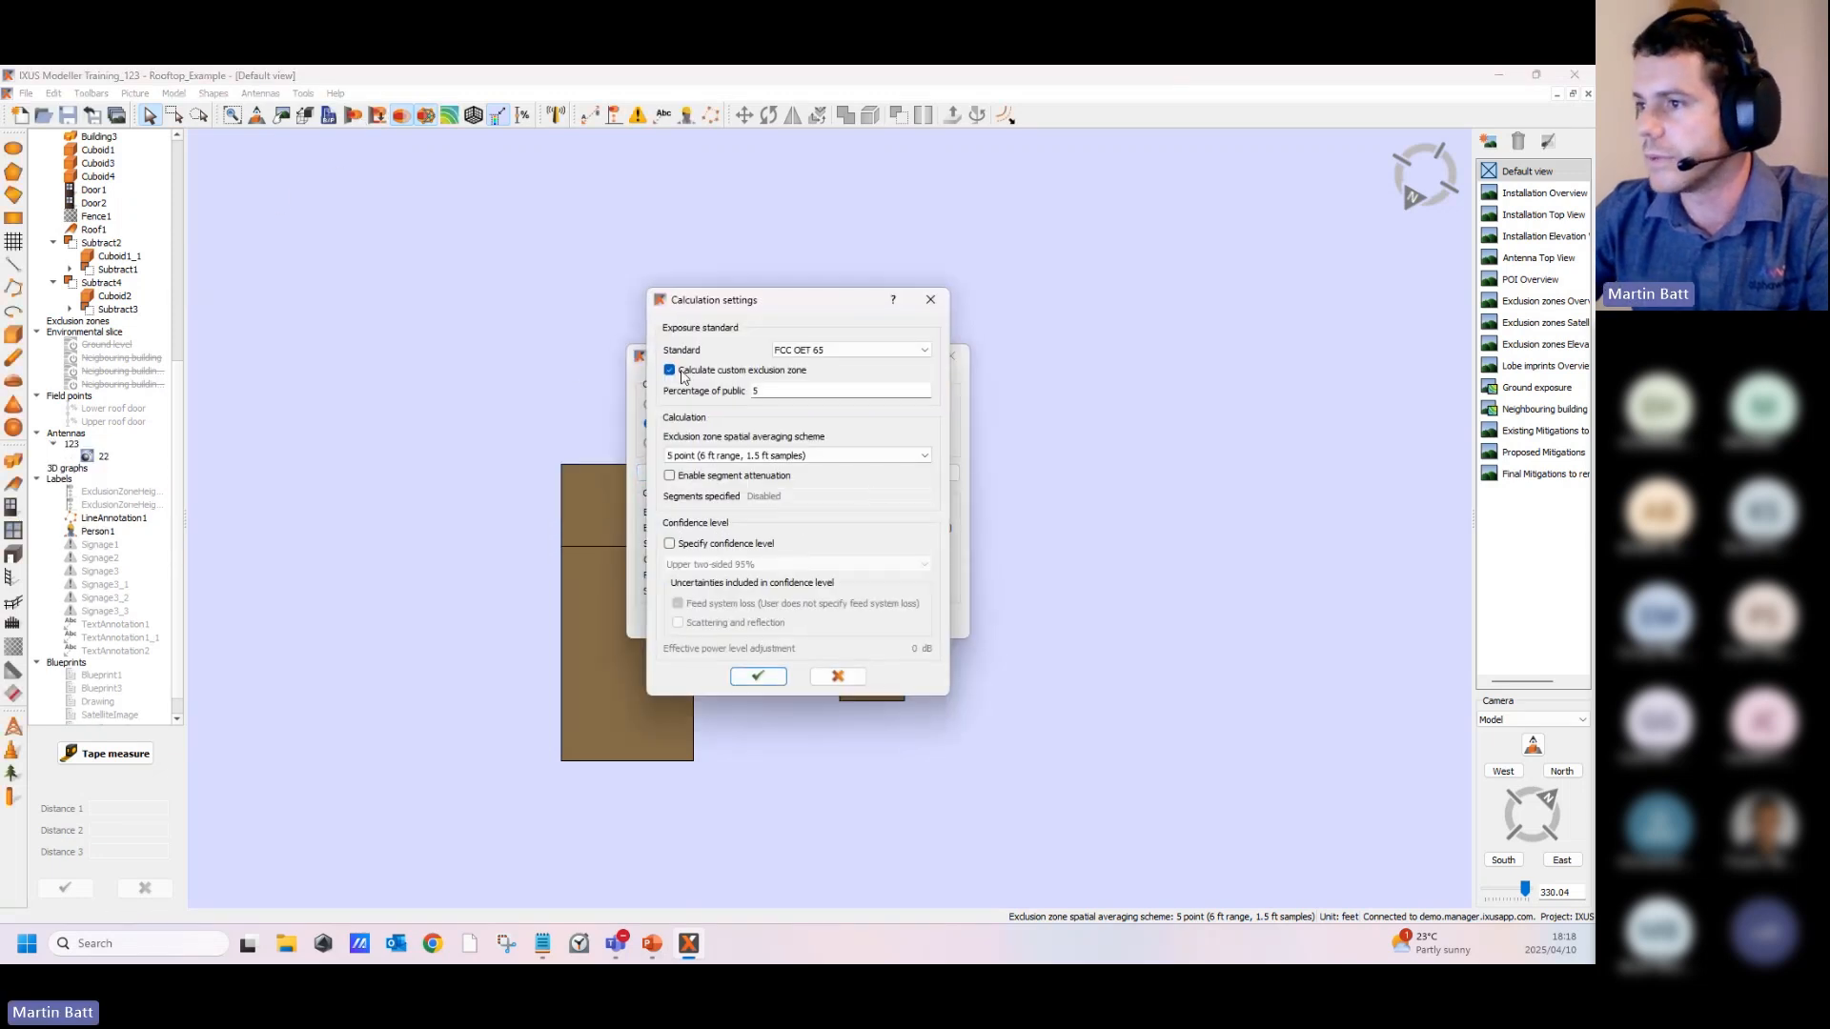
left_click(819, 456)
left_click(753, 467)
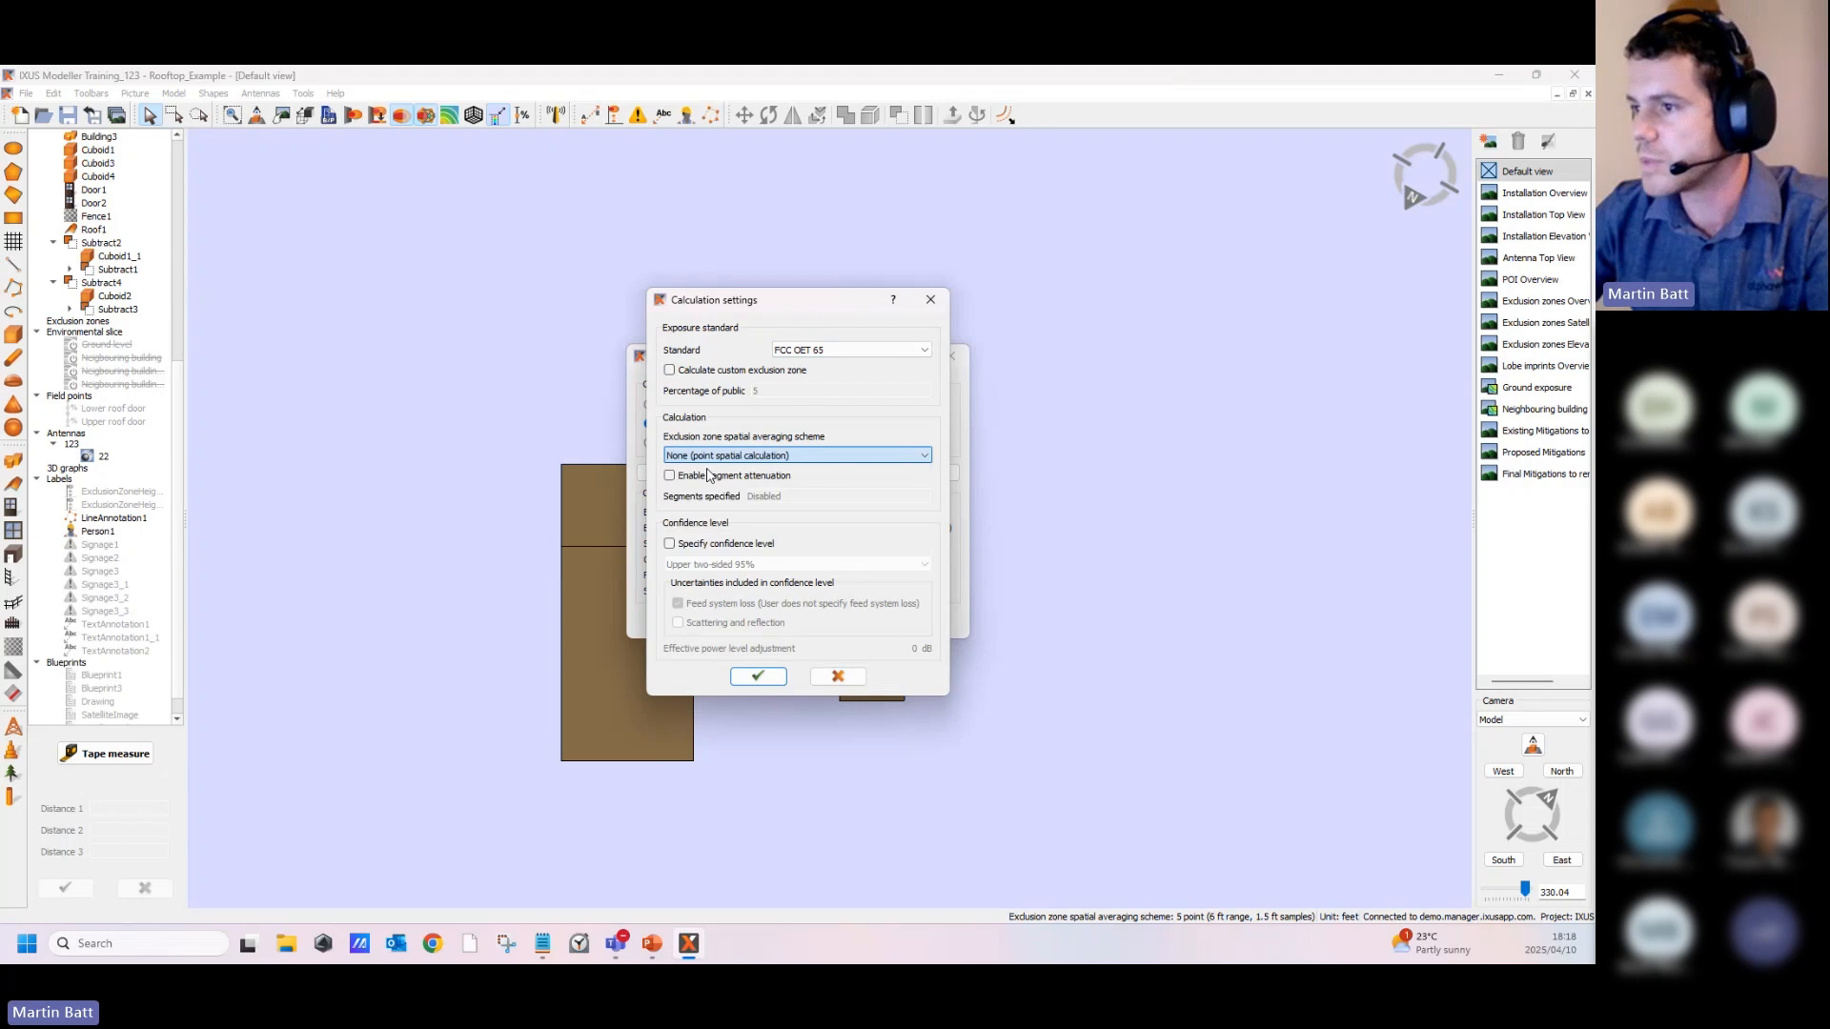
left_click(757, 676)
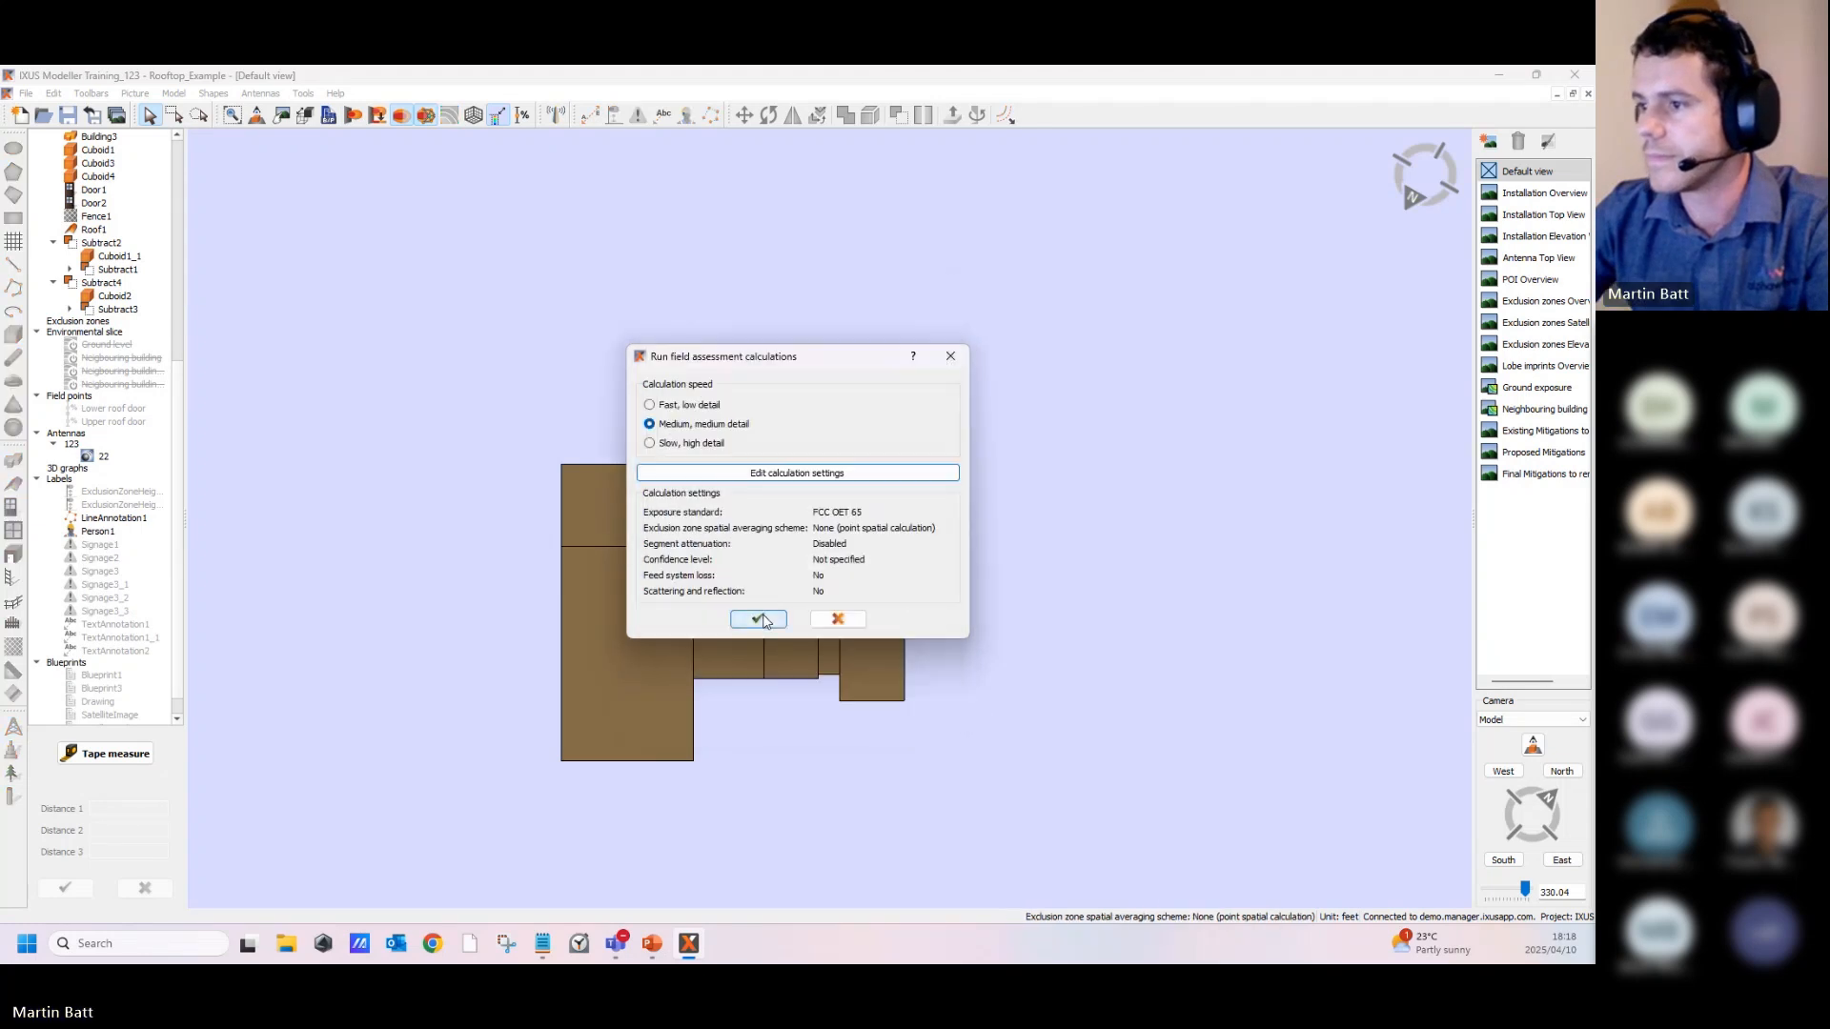
left_click(759, 620)
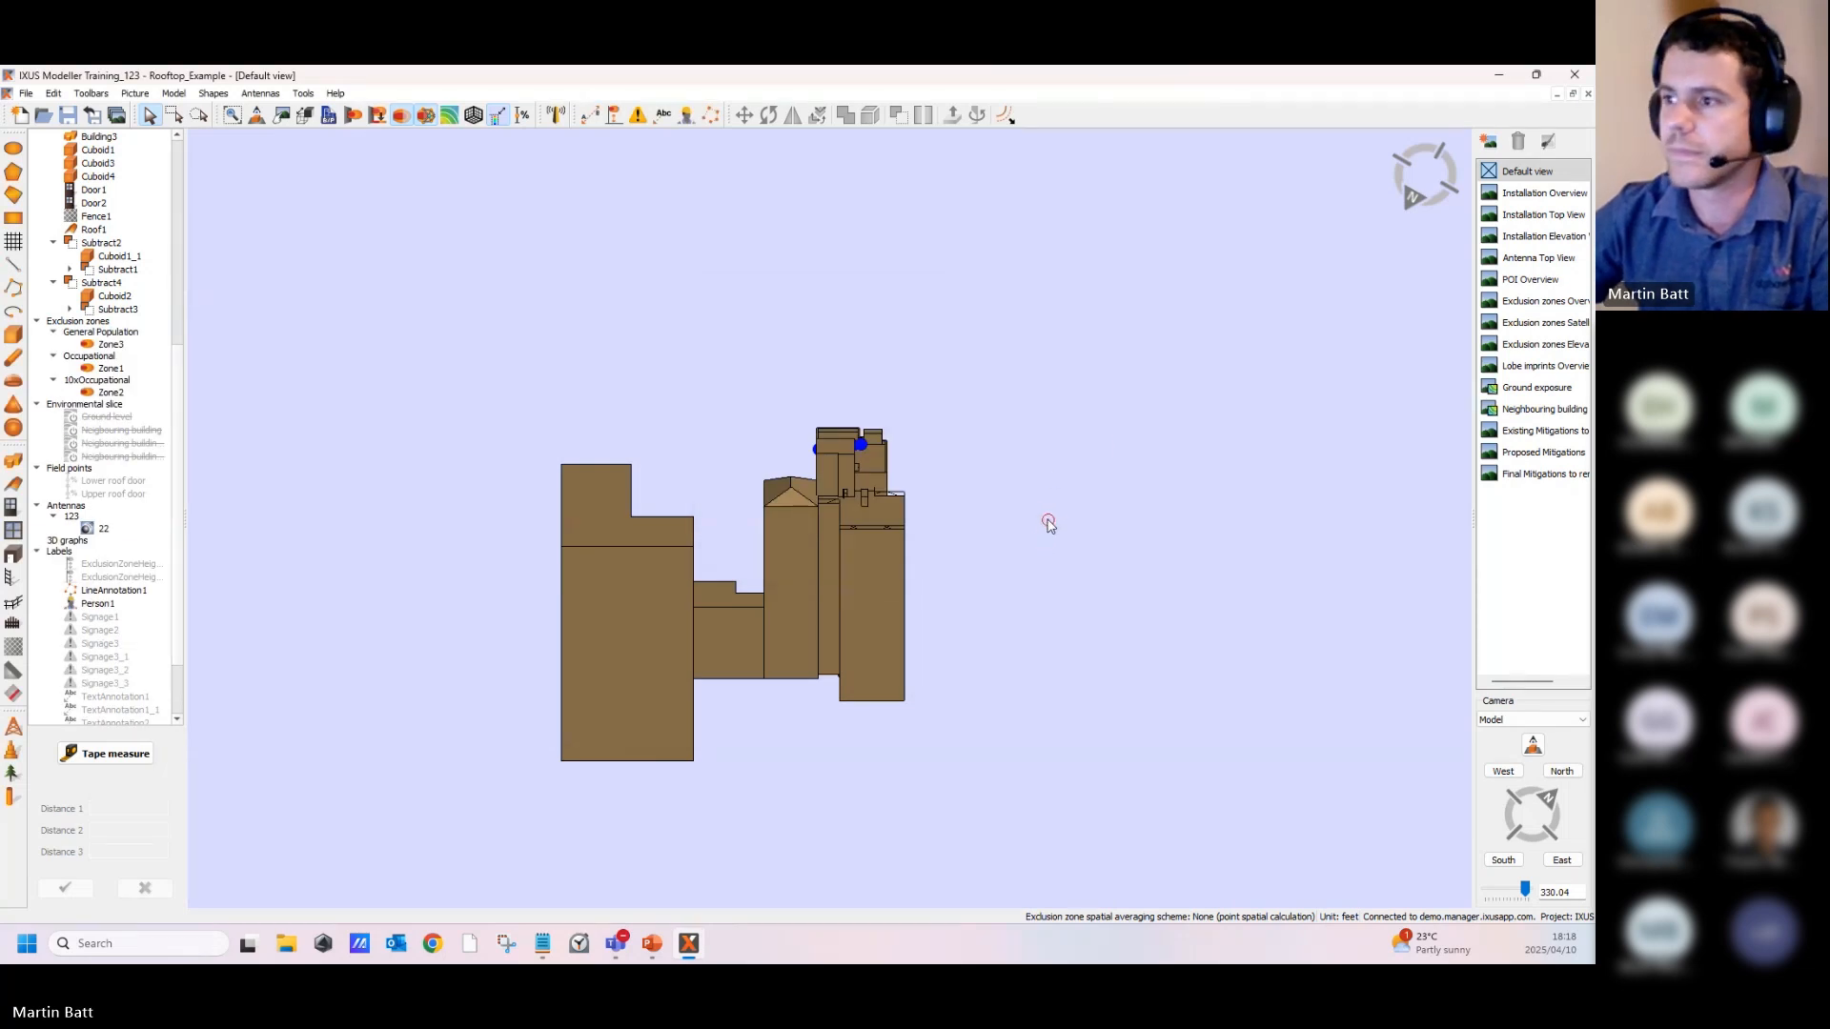
Step: Locate antenna 22 in the model and examine its exclusion zones close up from below the buildings
middle_click_drag(1039, 516, 894, 540)
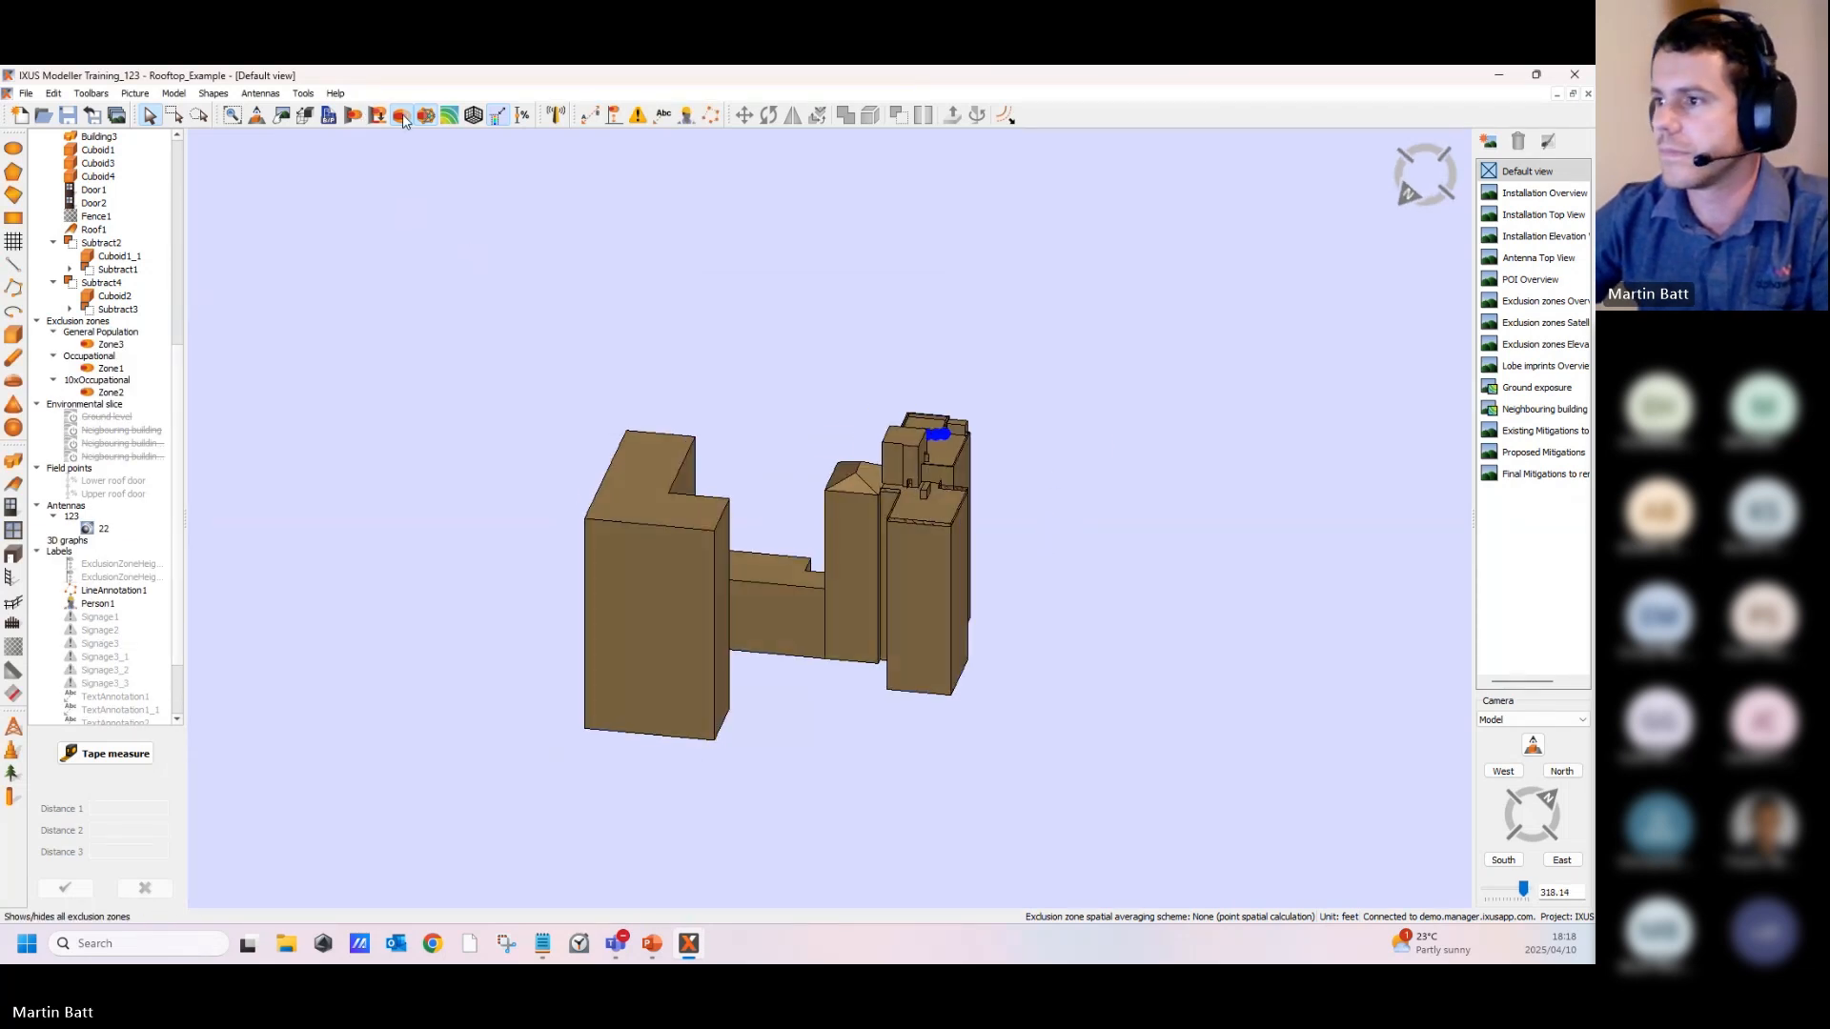
scroll(452, 448, "down", 3)
middle_click_drag(746, 472, 606, 468)
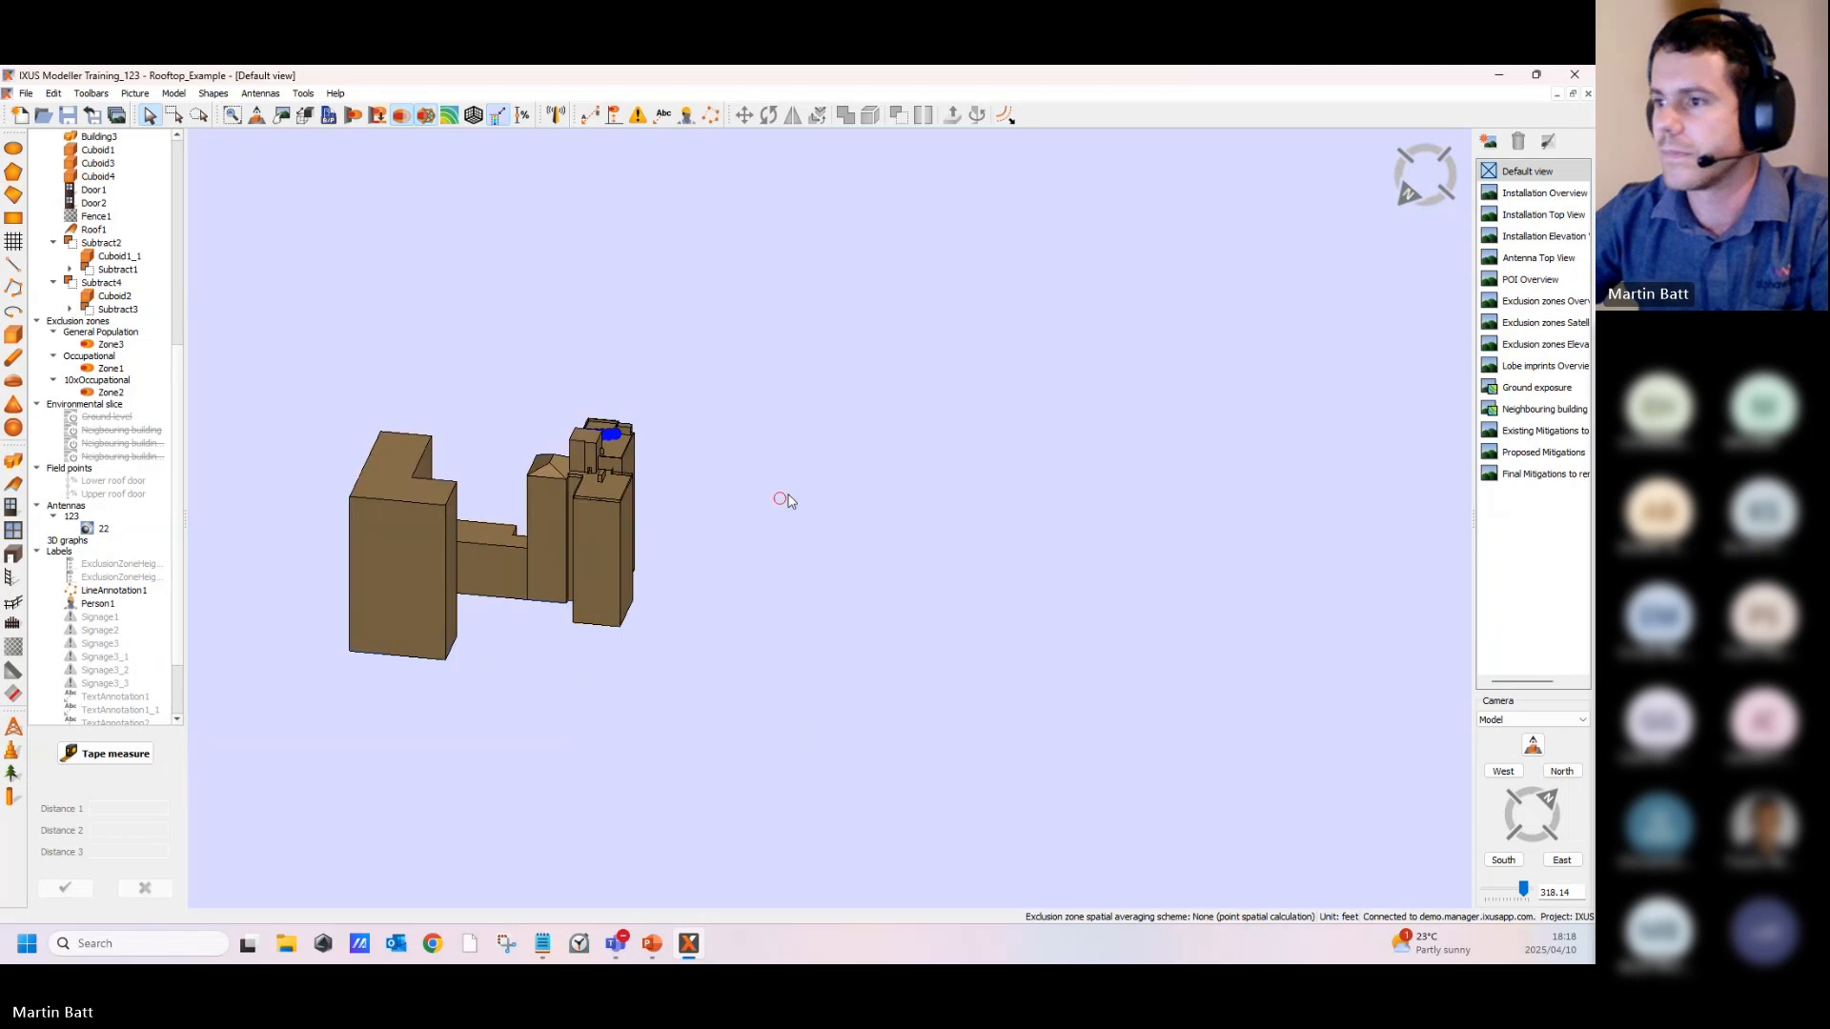
middle_click_drag(784, 497, 329, 503)
middle_click_drag(820, 762, 822, 390)
middle_click_drag(893, 654, 860, 305)
scroll(756, 599, "up", 5)
middle_click_drag(793, 538, 795, 410)
scroll(795, 410, "up", 5)
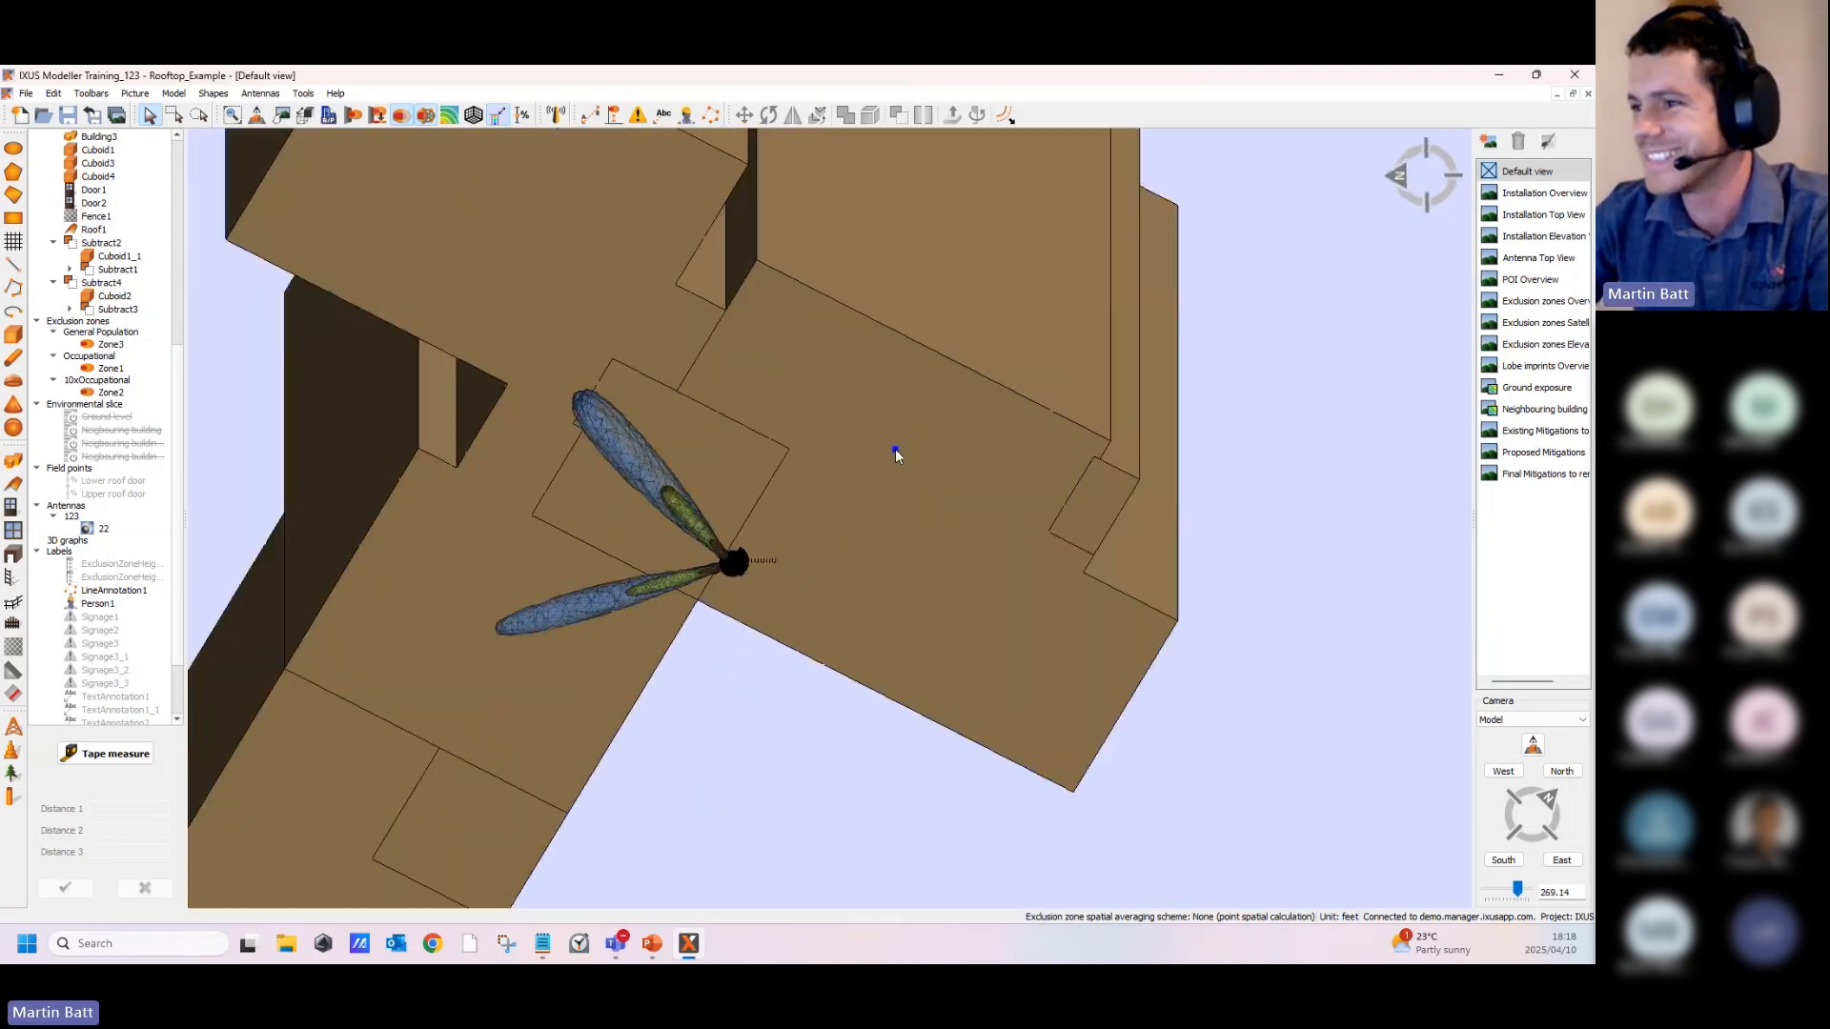
middle_click_drag(895, 454, 815, 397)
Step: Switch the building geometry to wireframe display and inspect the exclusion zones around antenna 22
right_click(817, 393)
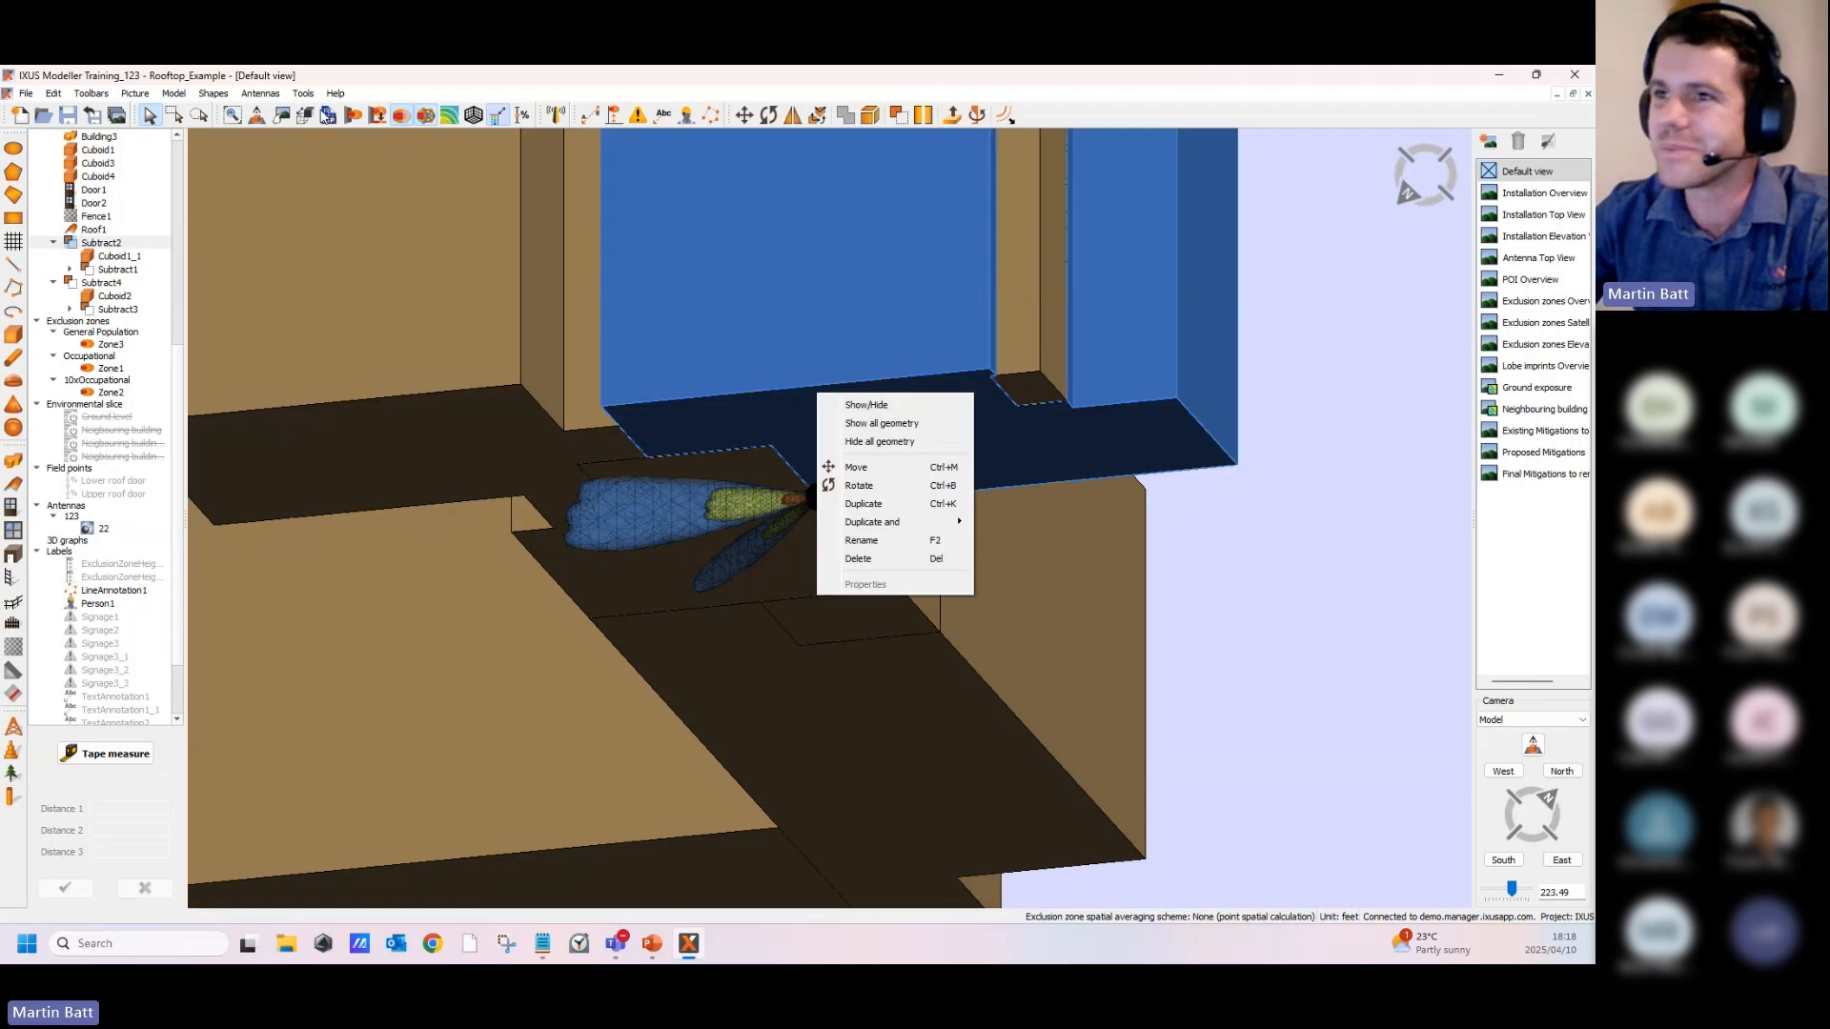
left_click(879, 442)
middle_click_drag(942, 345, 1197, 555)
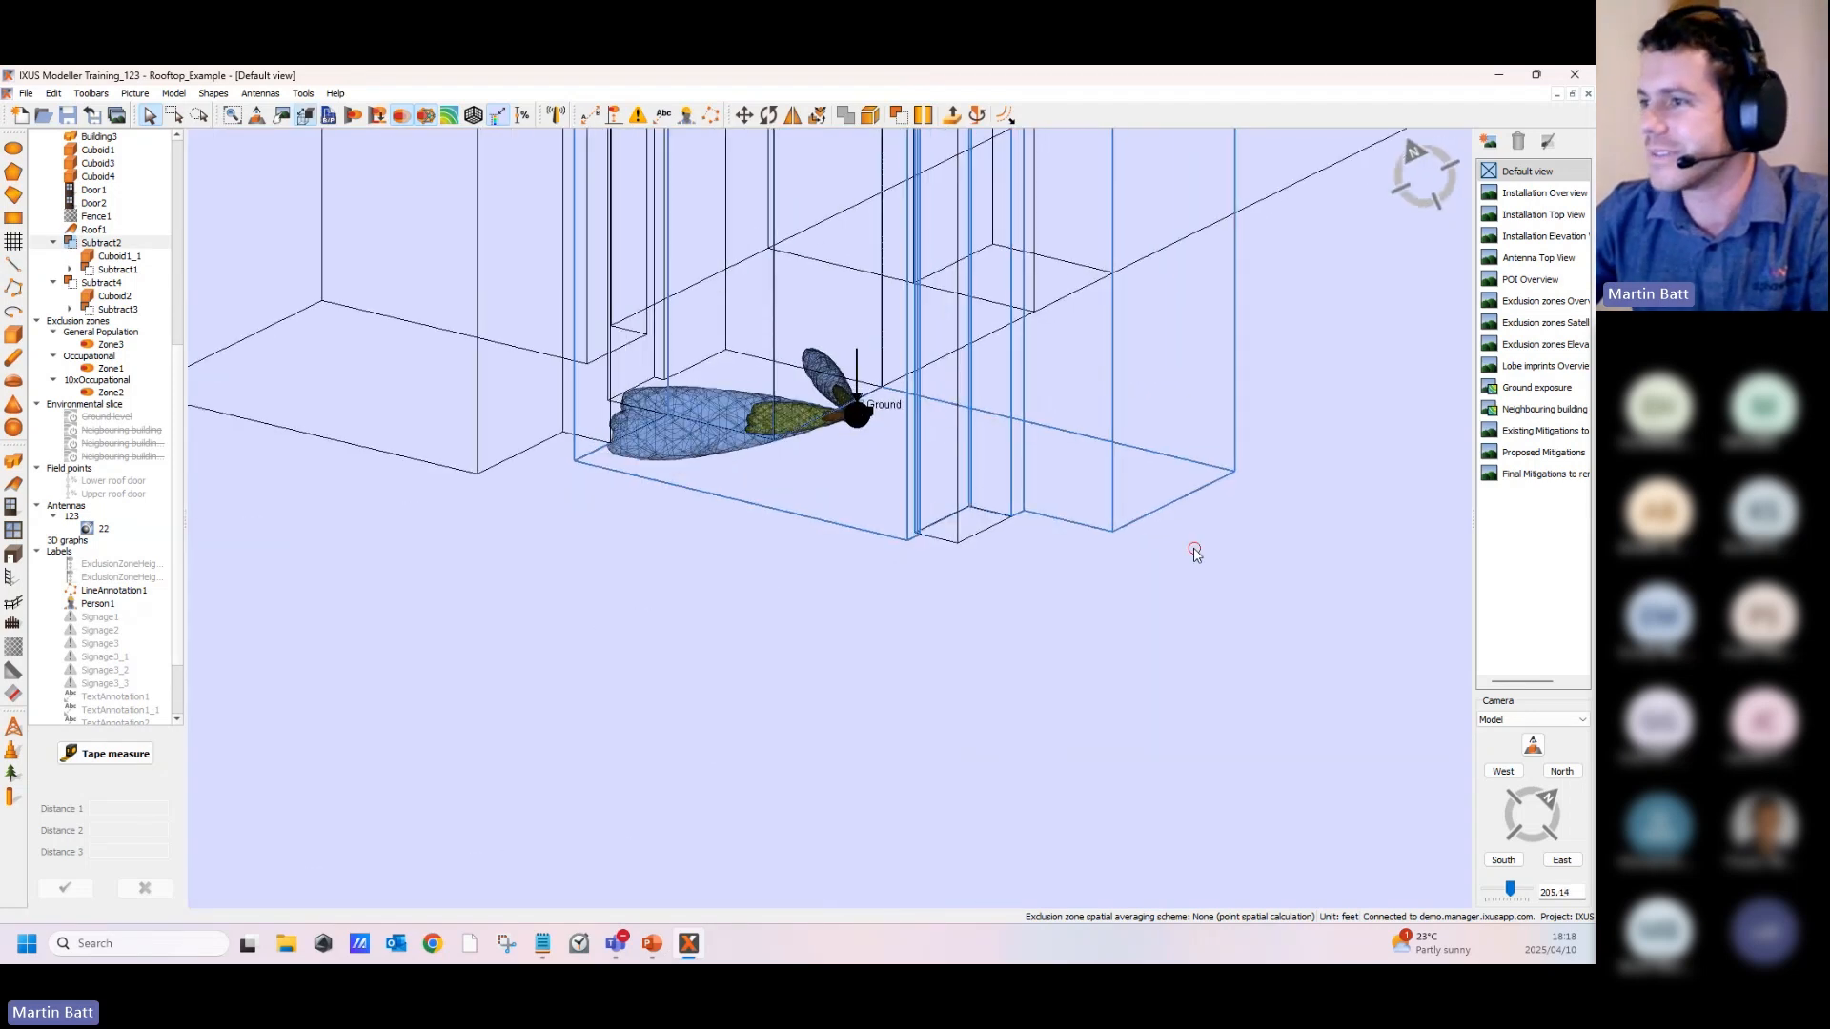
left_click(1194, 550)
scroll(870, 388, "up", 6)
middle_click_drag(1042, 397, 612, 578)
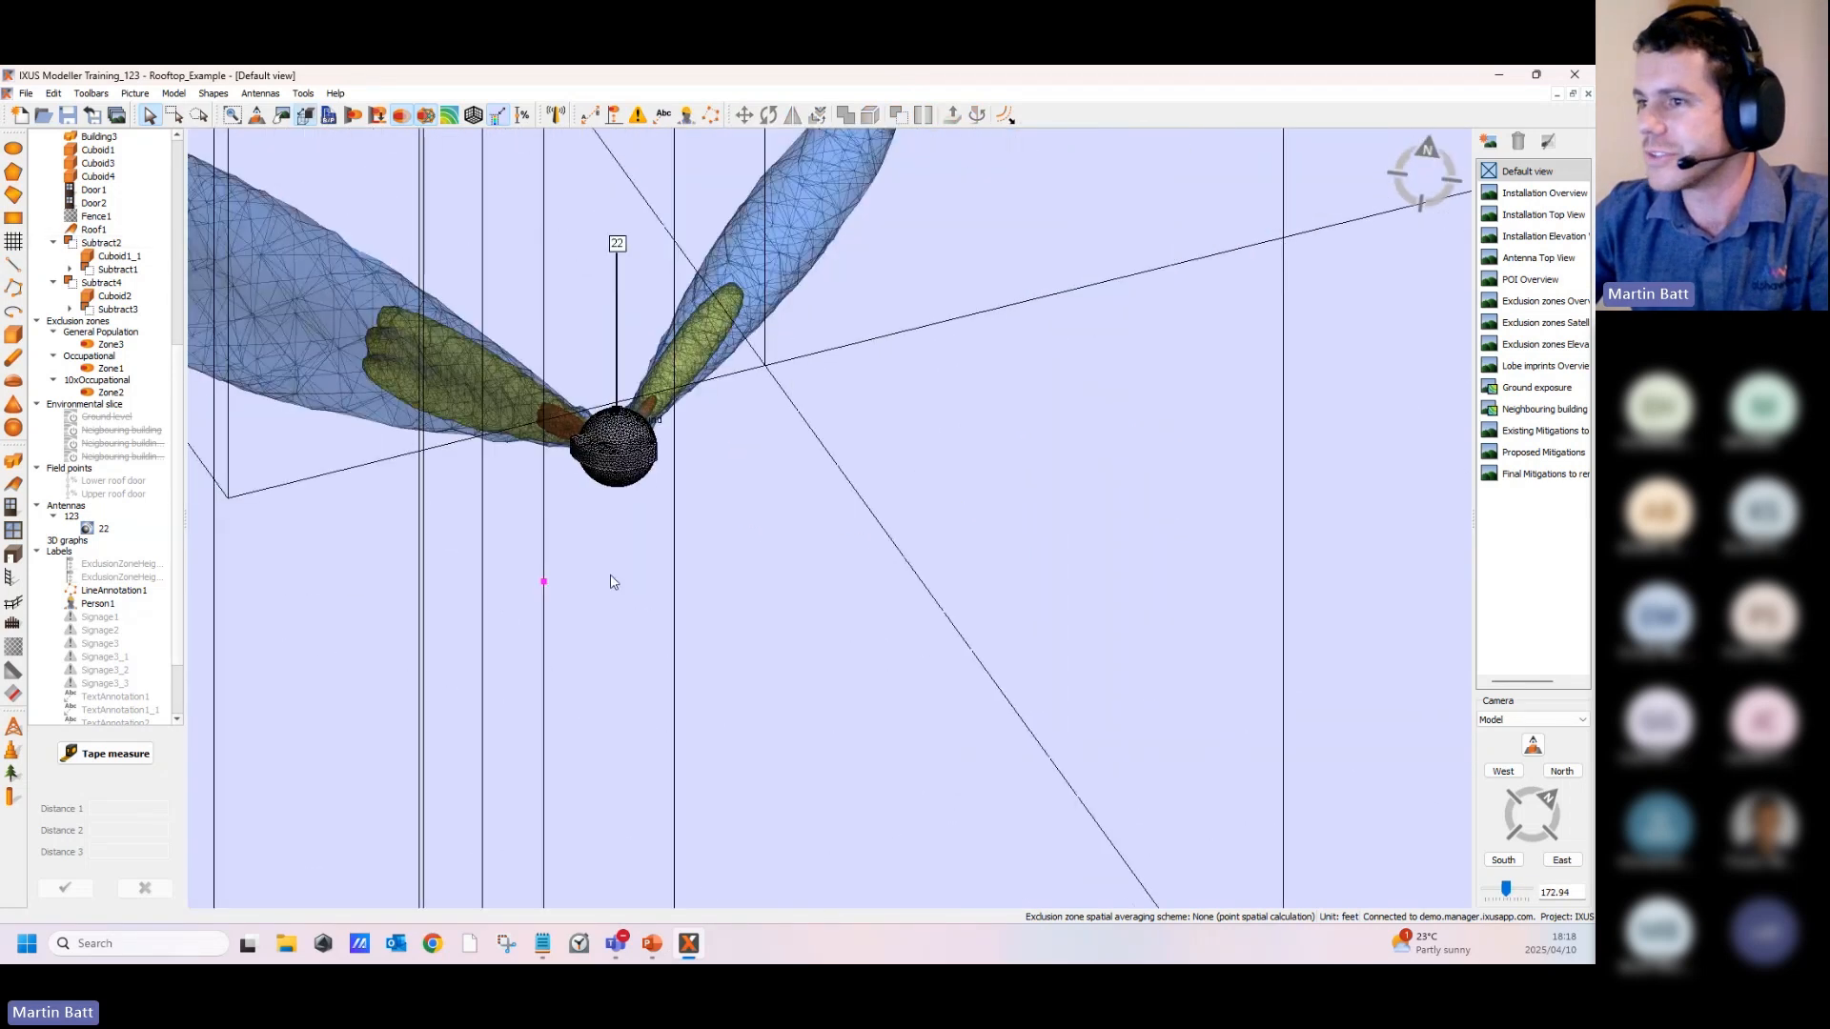
middle_click_drag(722, 503, 790, 503)
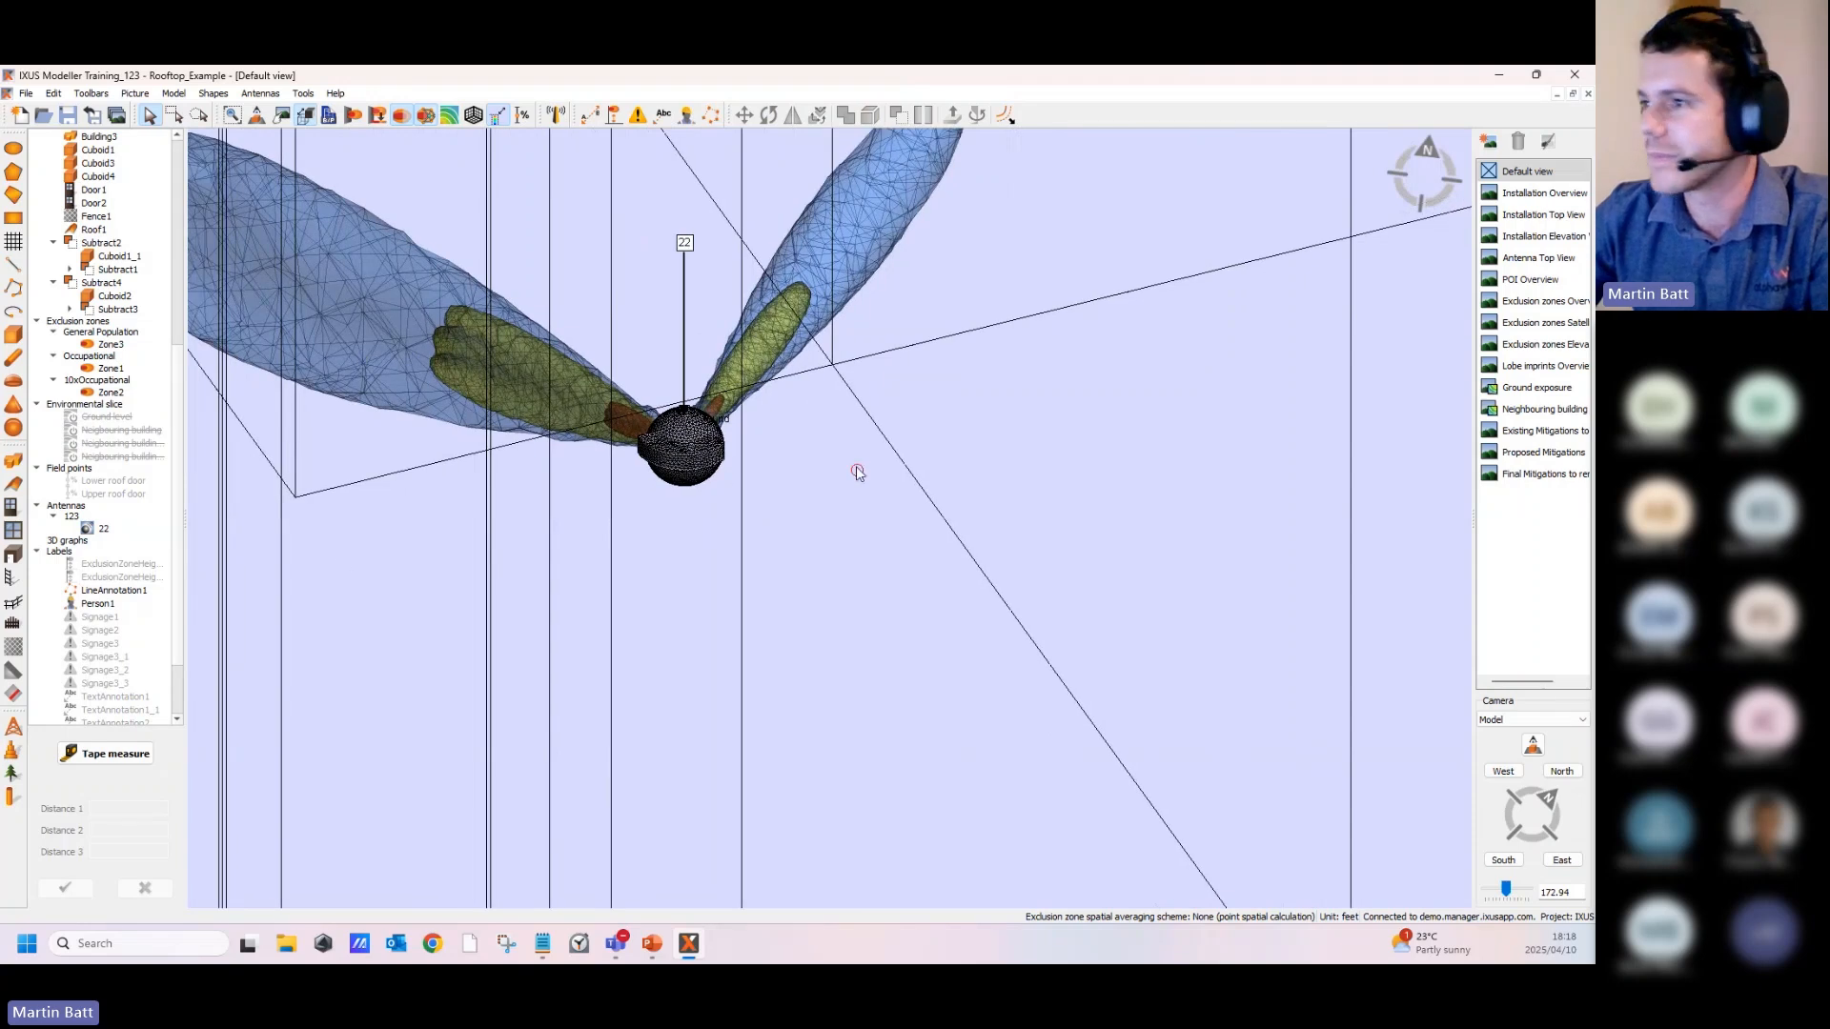
Step: Turn off the wireframe display, hide all geometry, and examine the directions of the two beams from antenna 22
left_click(306, 114)
right_click(920, 388)
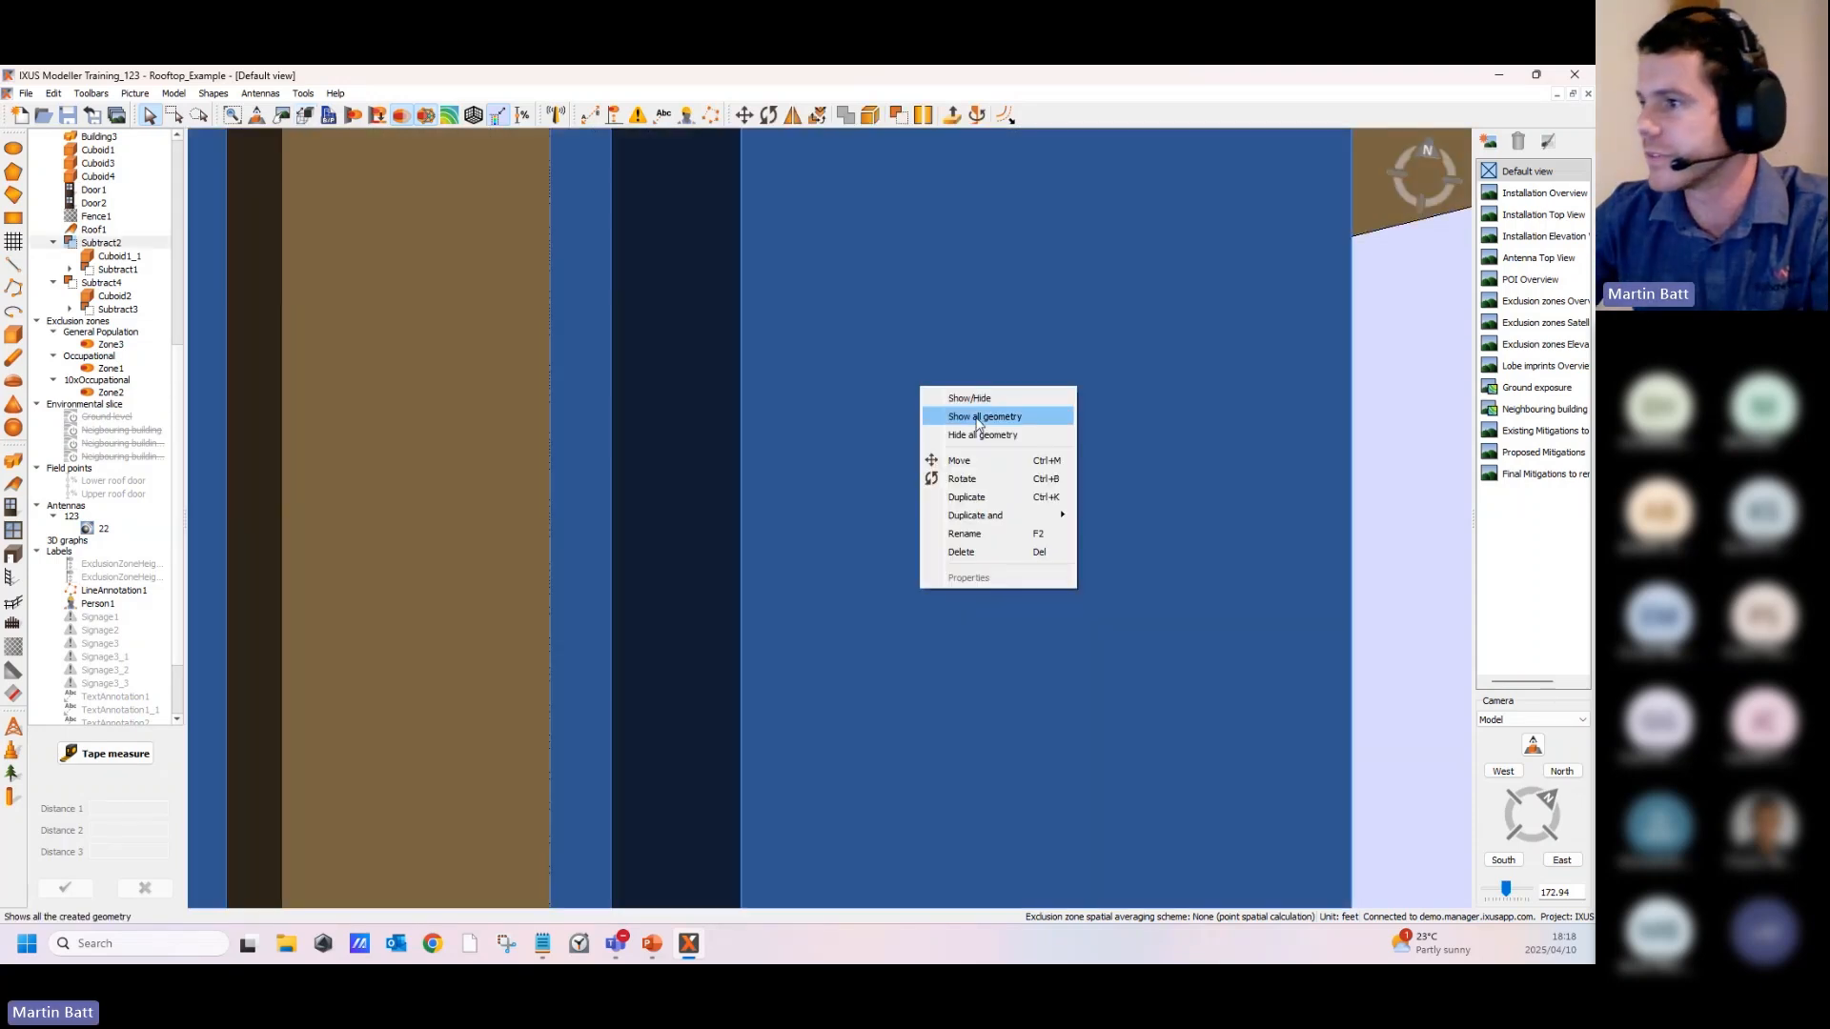
left_click(985, 435)
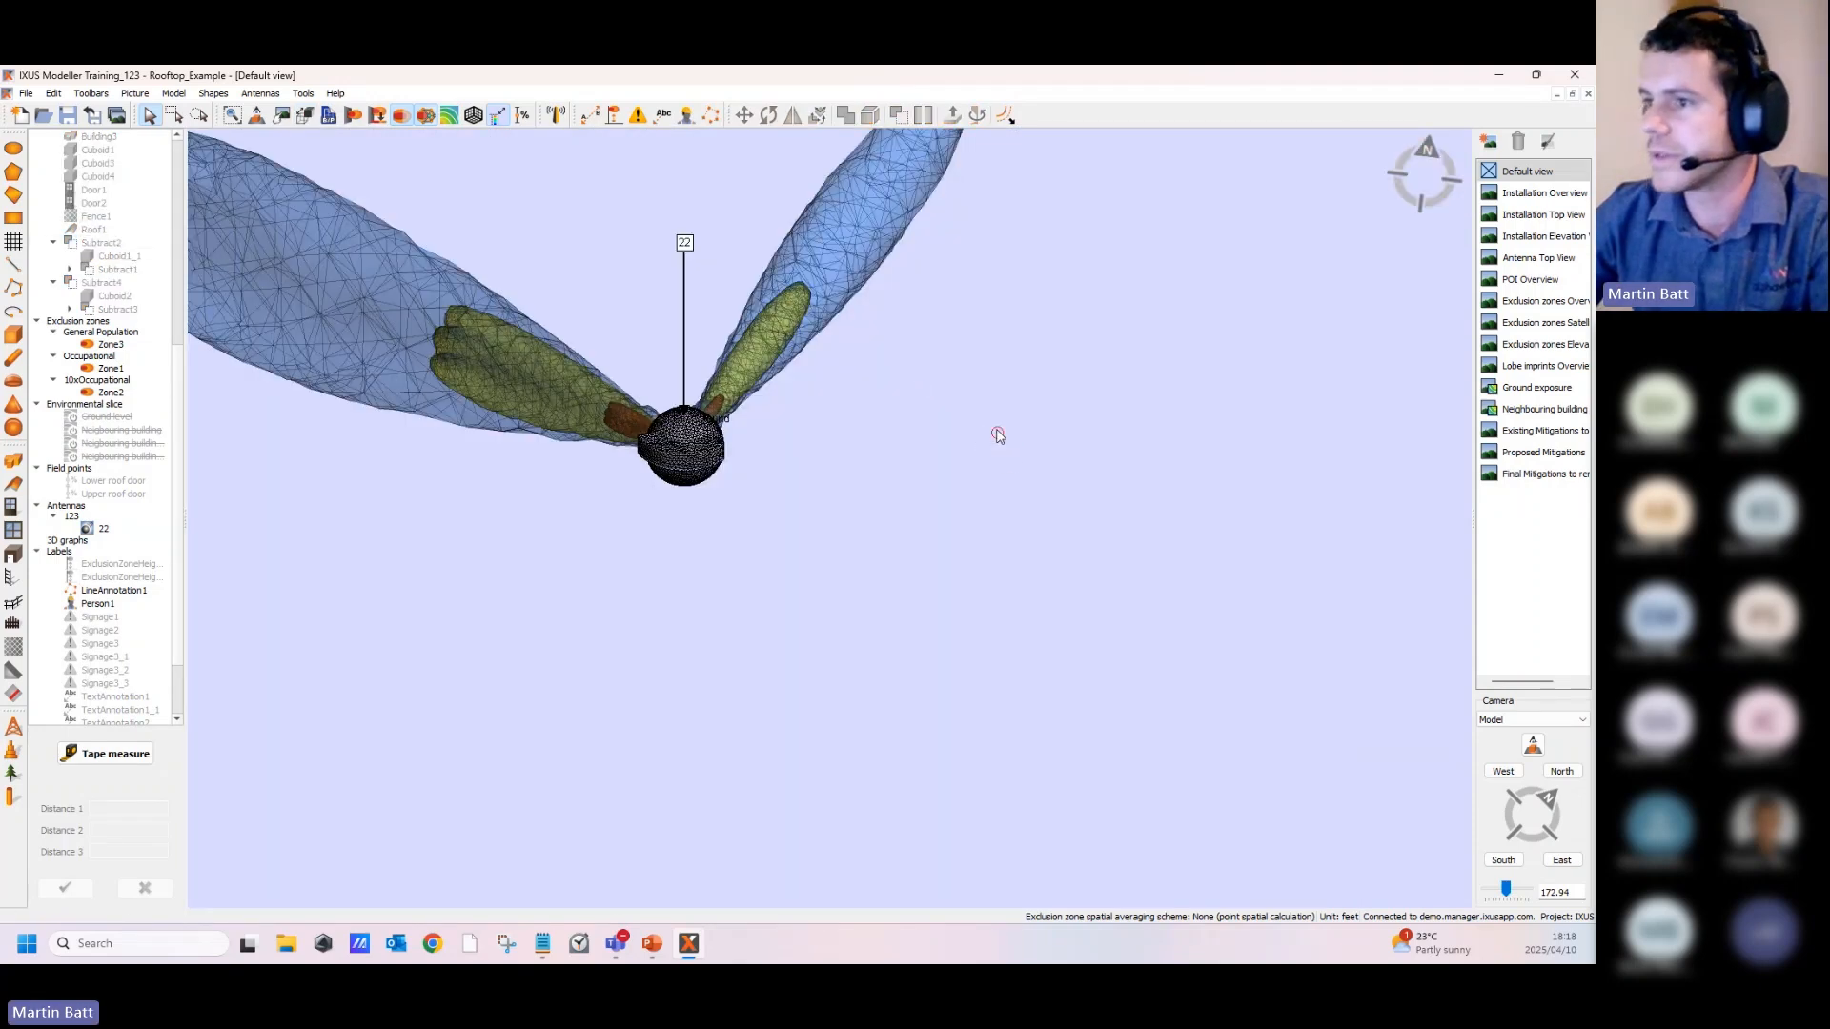
left_click_drag(993, 431, 792, 420)
scroll(792, 421, "down", 3)
middle_click_drag(1092, 255, 795, 529)
left_click_drag(804, 540, 633, 486)
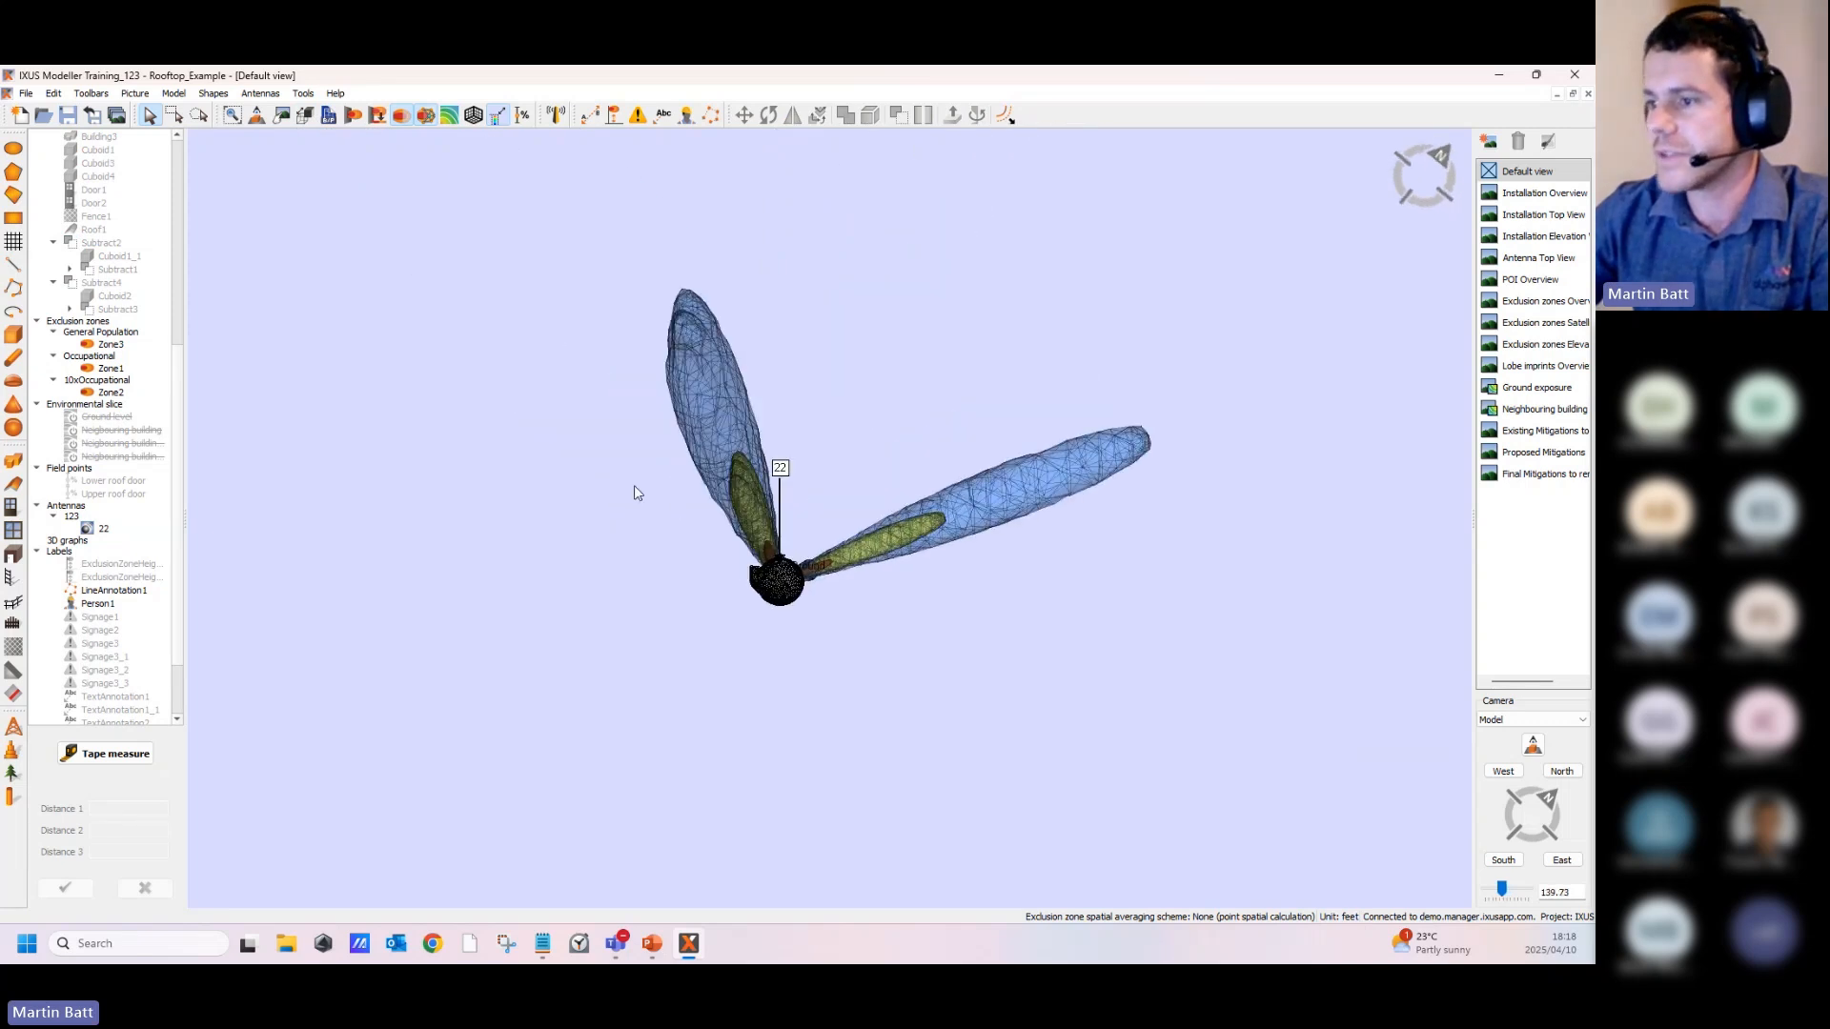
scroll(633, 515, "up", 5)
left_click_drag(625, 580, 820, 610)
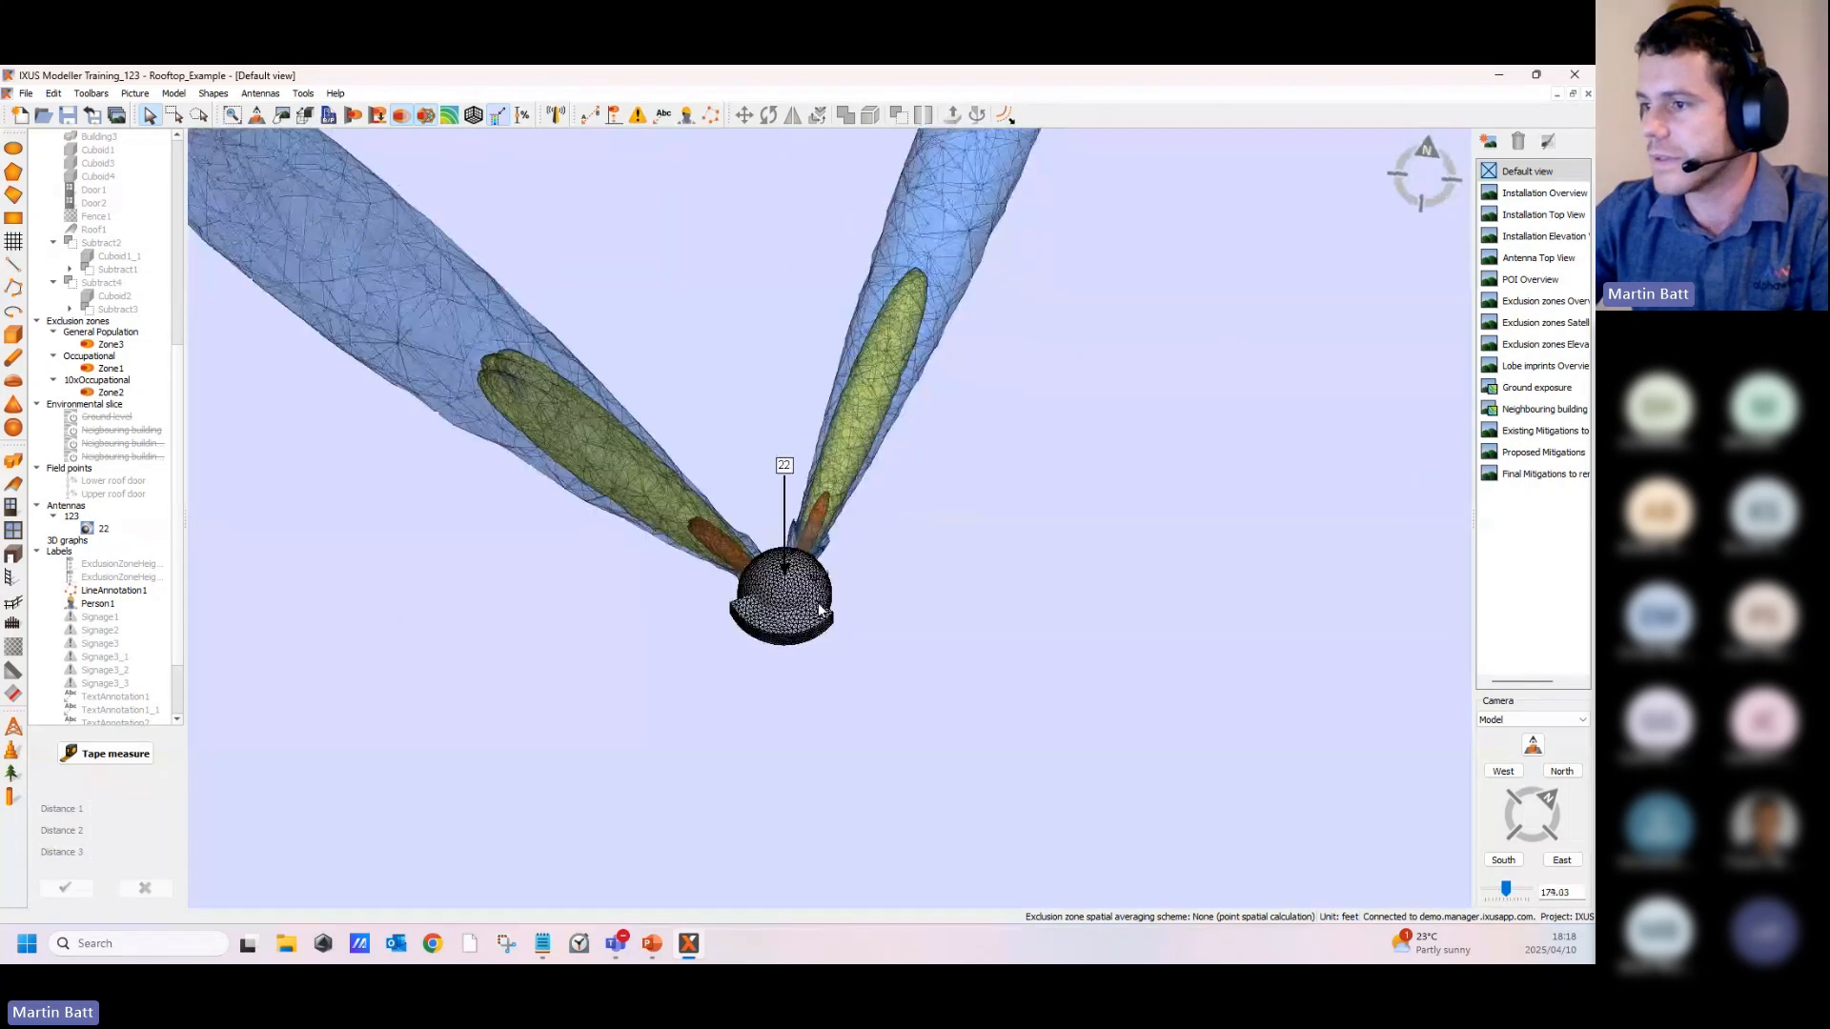
Step: Examine the shape and extent of the nested exclusion zones along both beams of antenna 22 from several sides
double_click(801, 589)
left_click(710, 545)
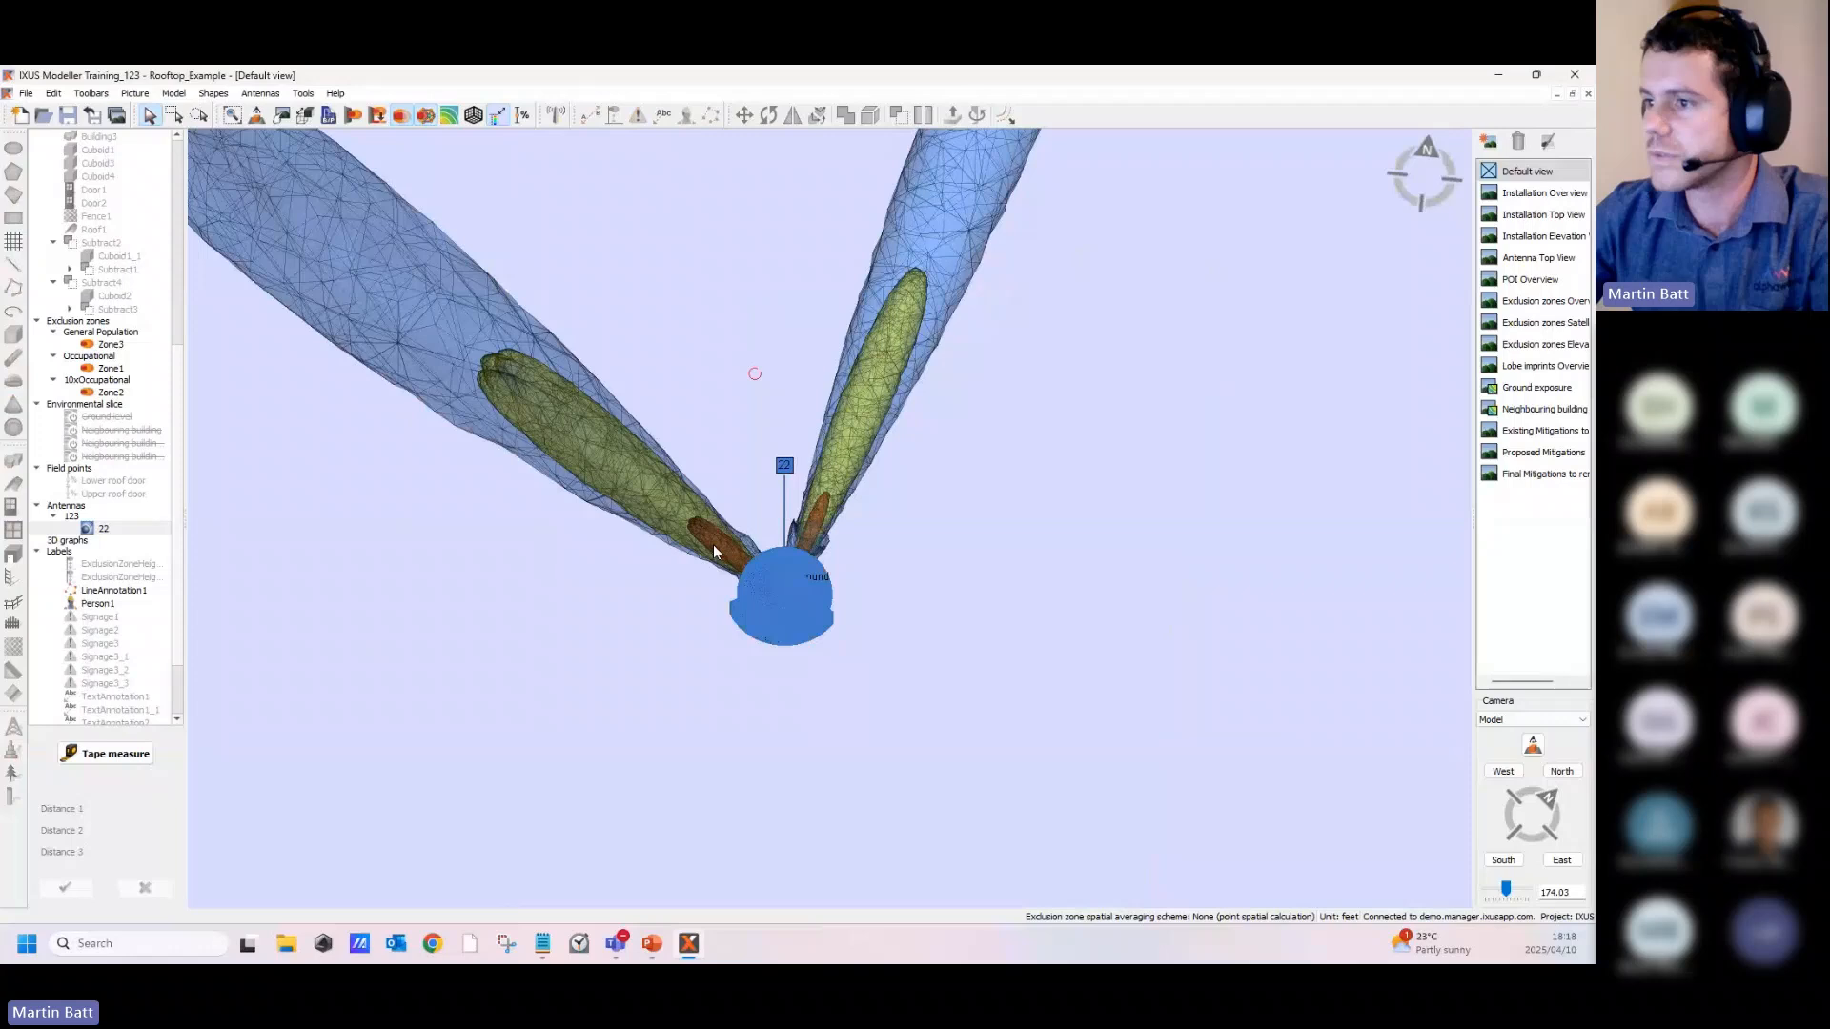
left_click(597, 620)
left_click_drag(596, 619, 846, 381)
middle_click_drag(565, 585, 717, 459)
scroll(586, 405, "down", 3)
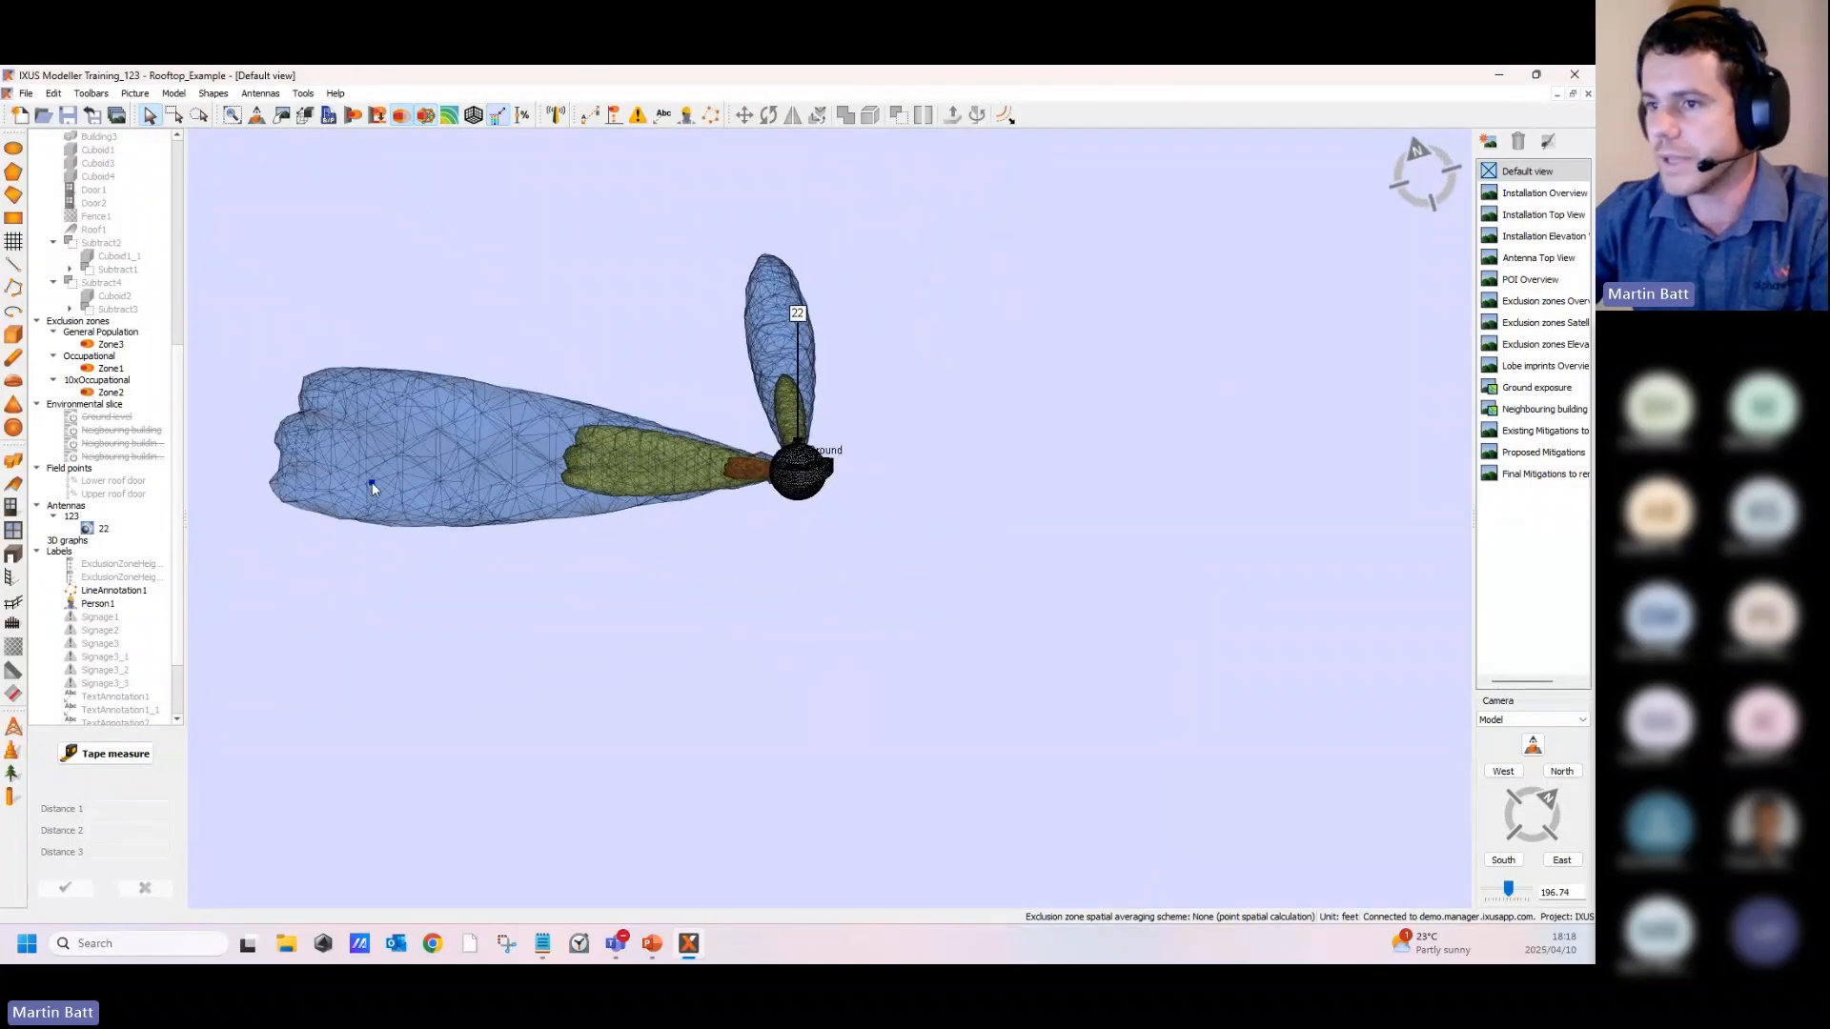
left_click_drag(960, 477, 363, 437)
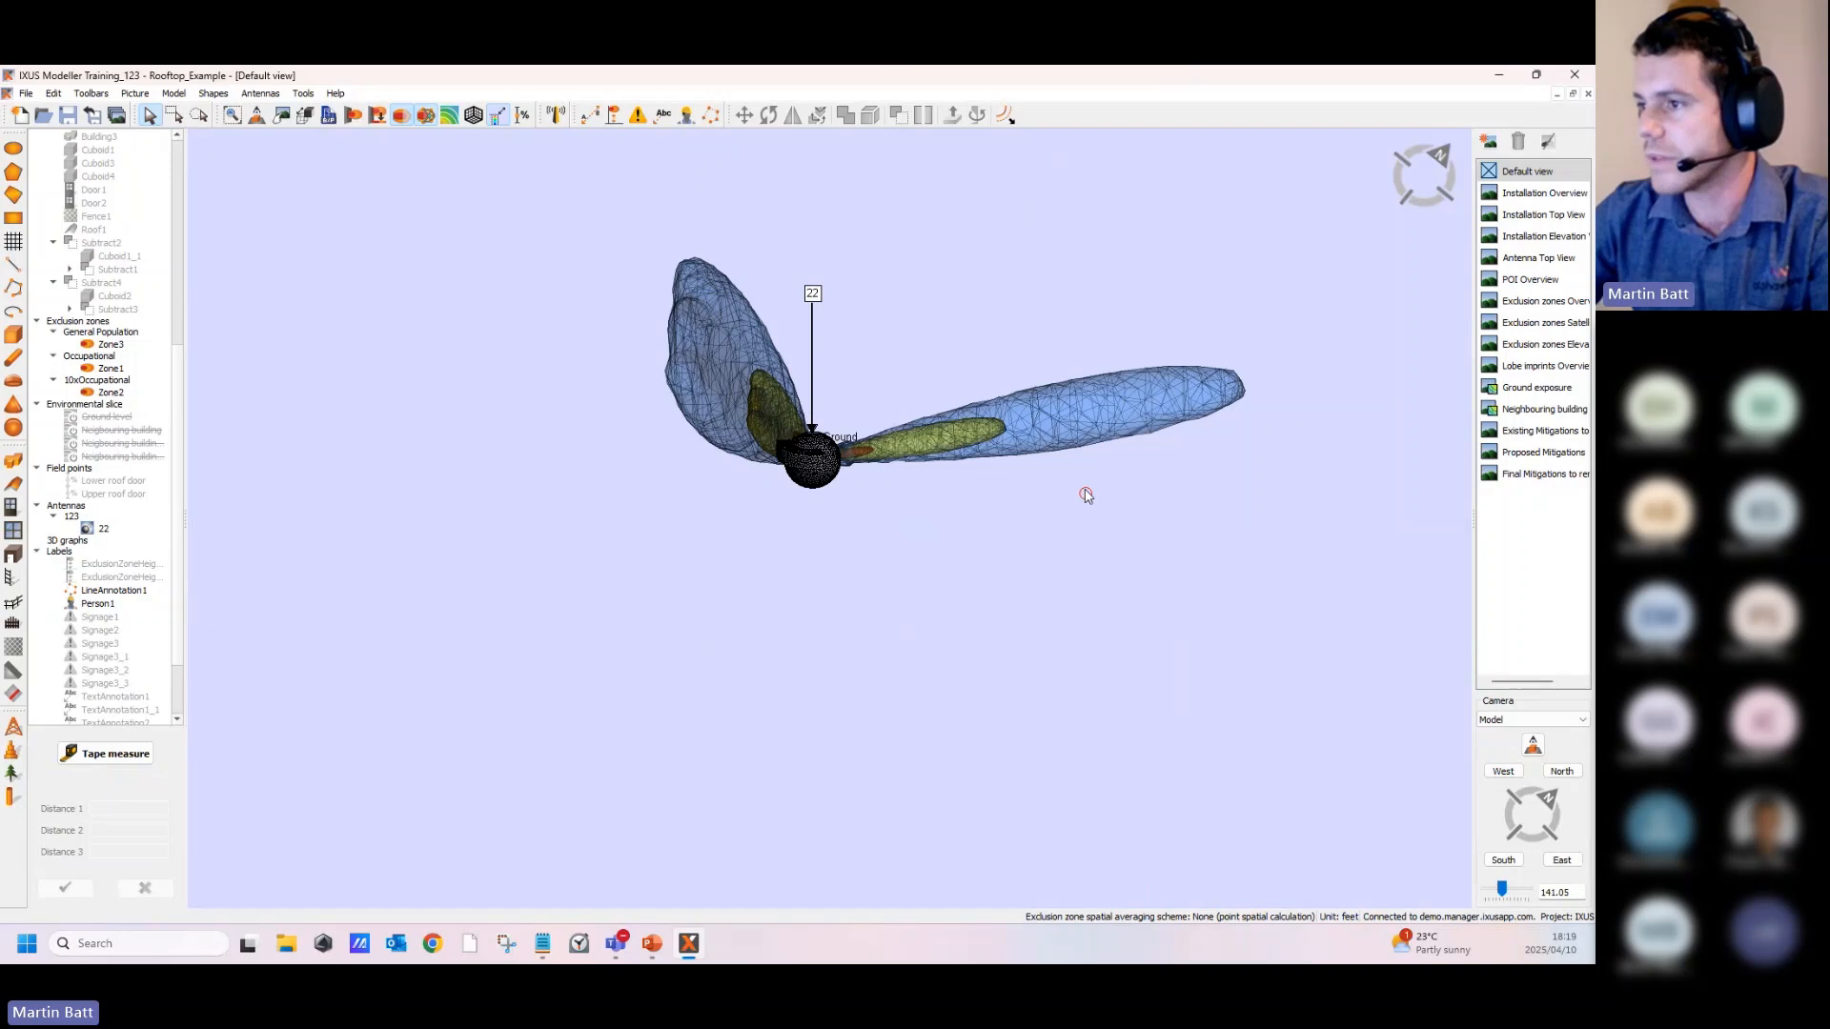
scroll(1127, 457, "up", 3)
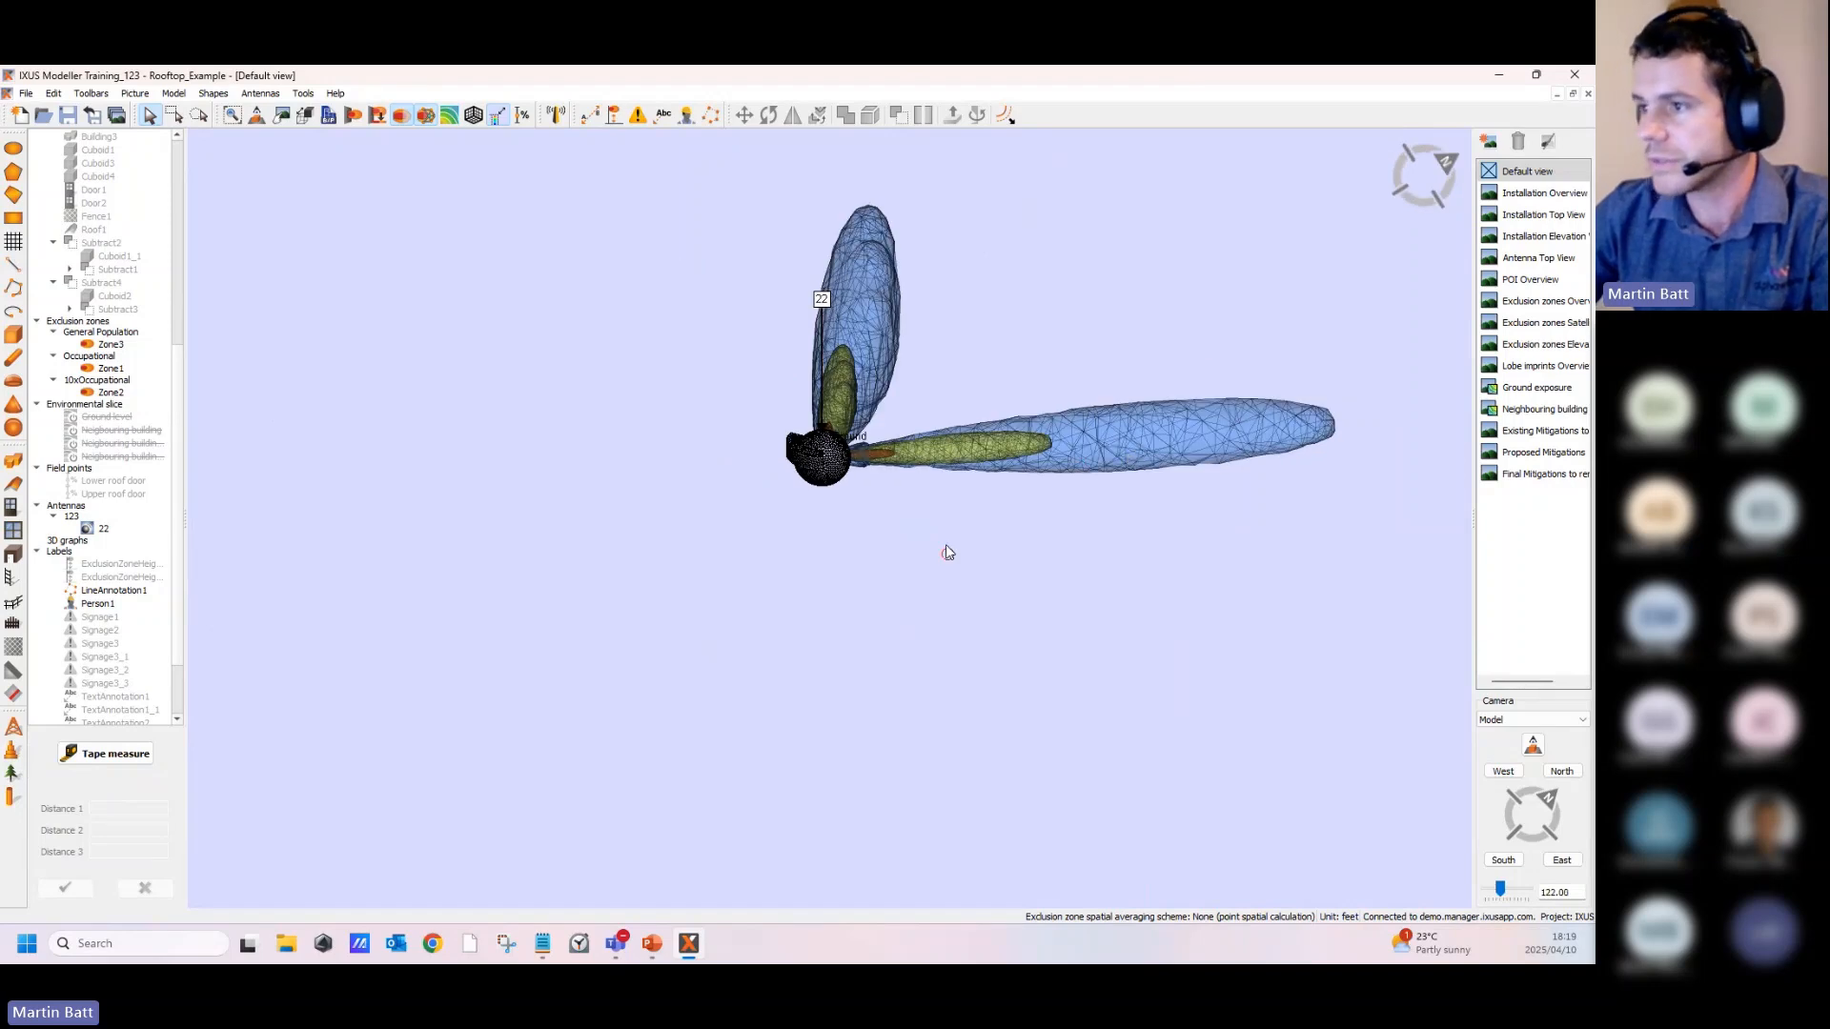
left_click_drag(946, 551, 1159, 631)
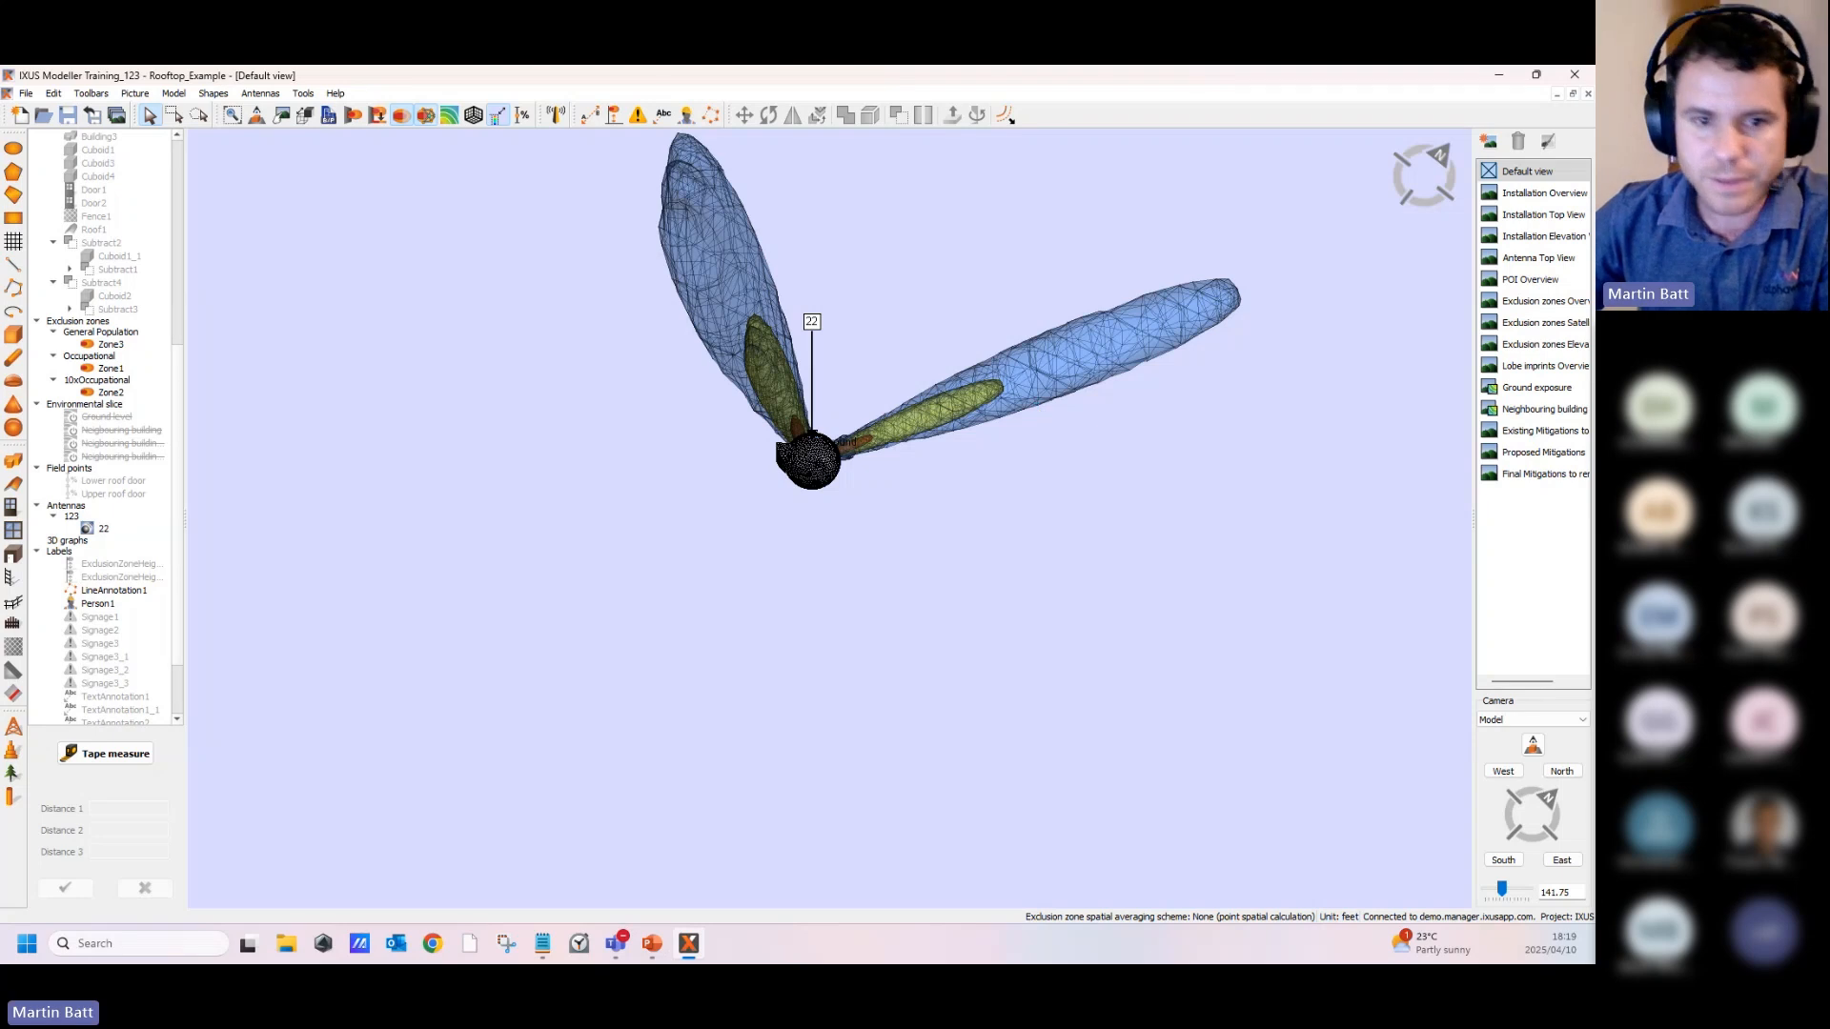
Step: Minimize the modelling window and switch to PowerPoint, starting the slide show from the current support-channels slide
left_click(1500, 75)
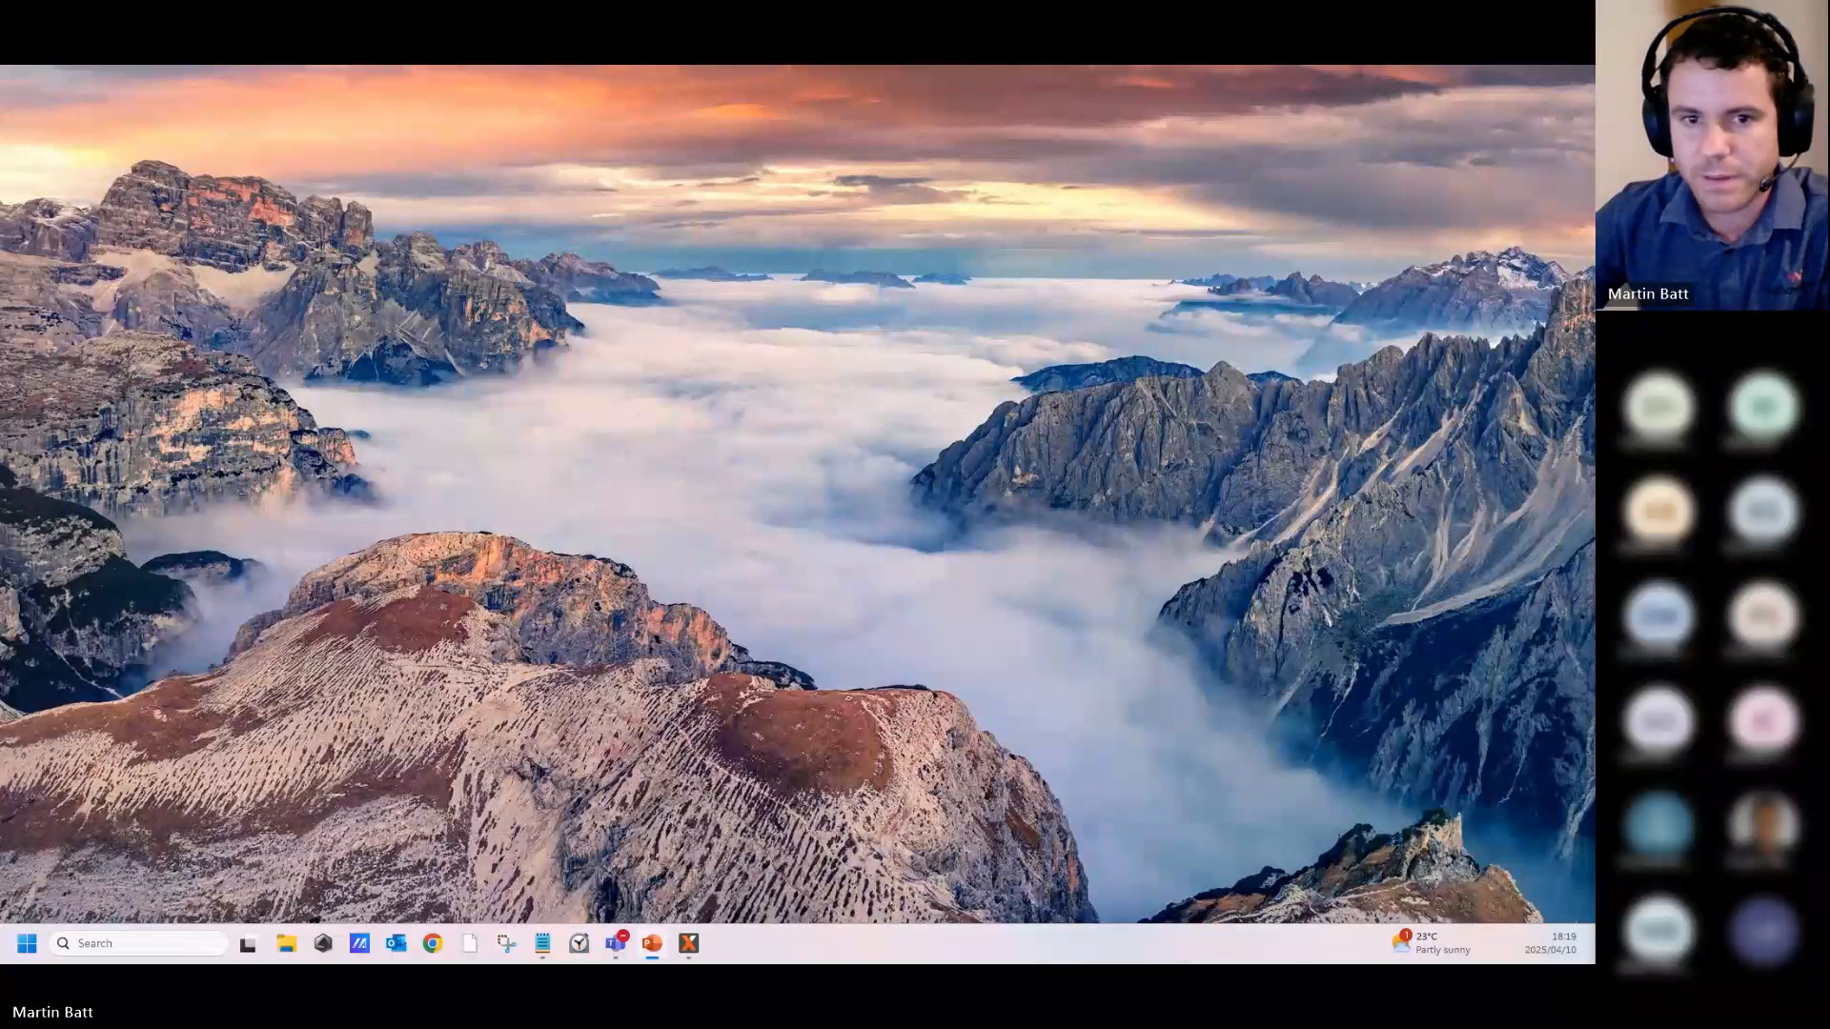
key("shift+F5")
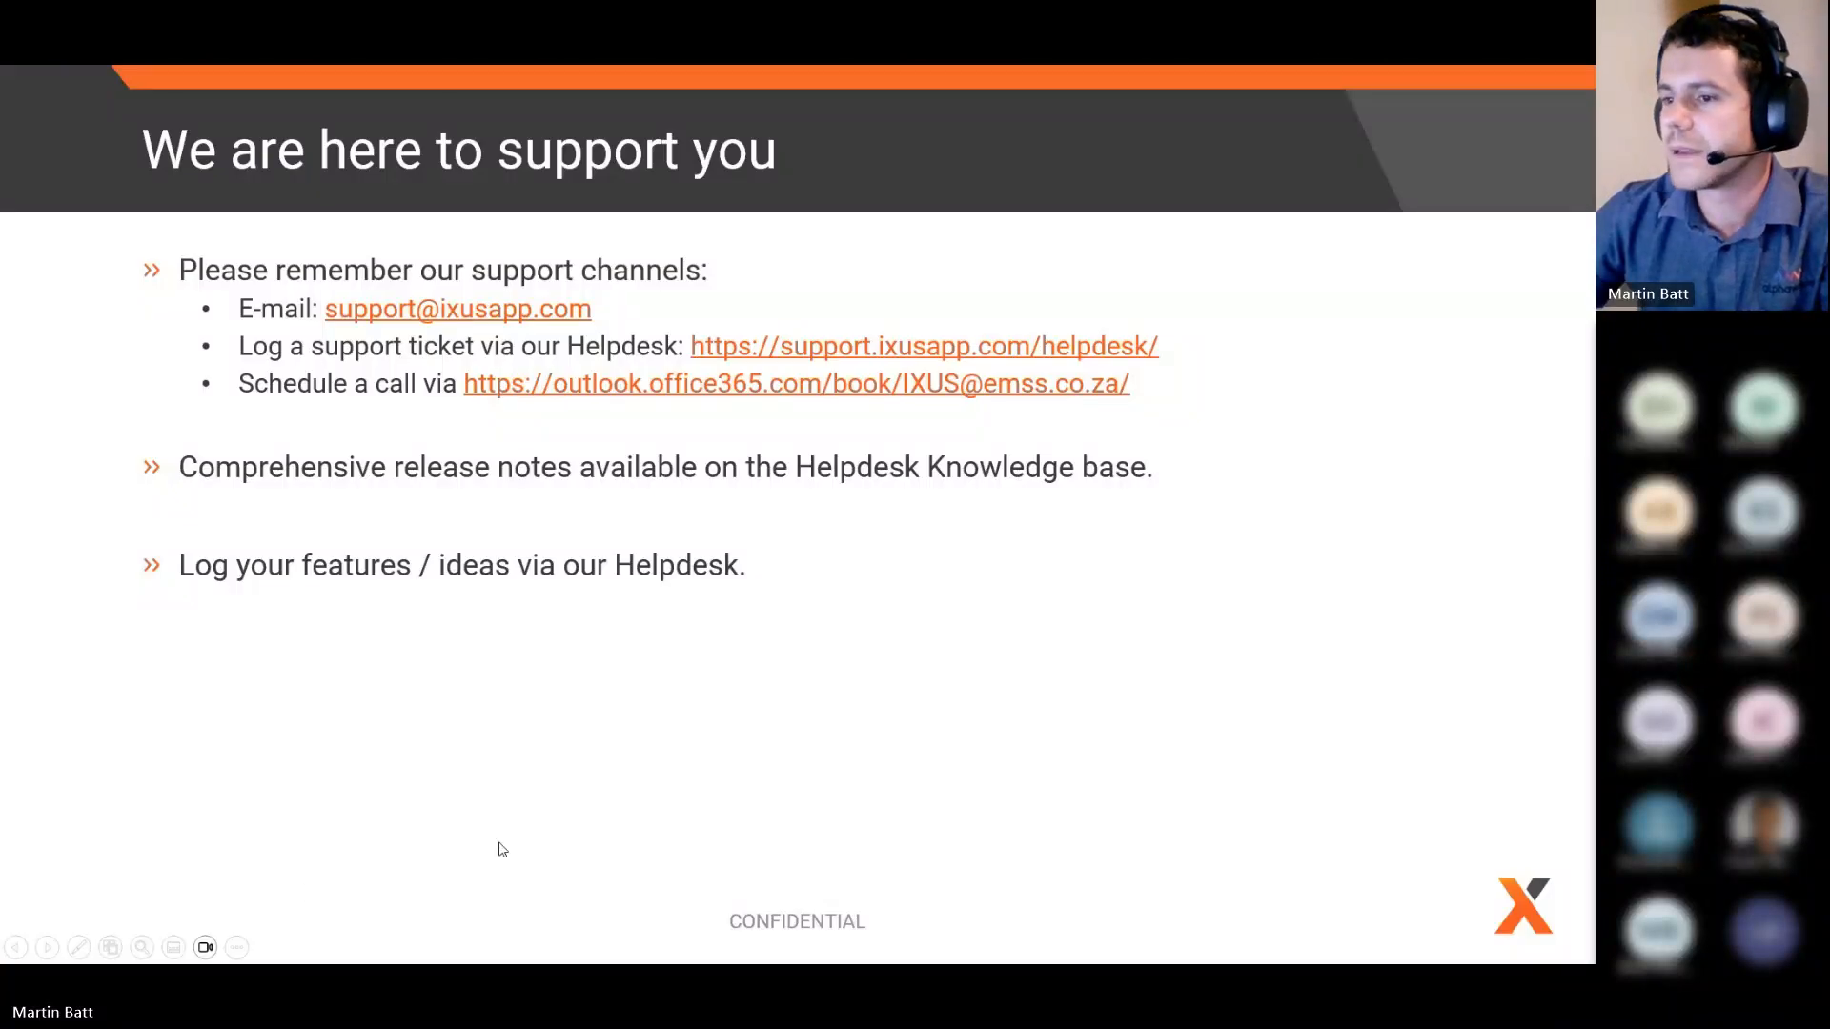